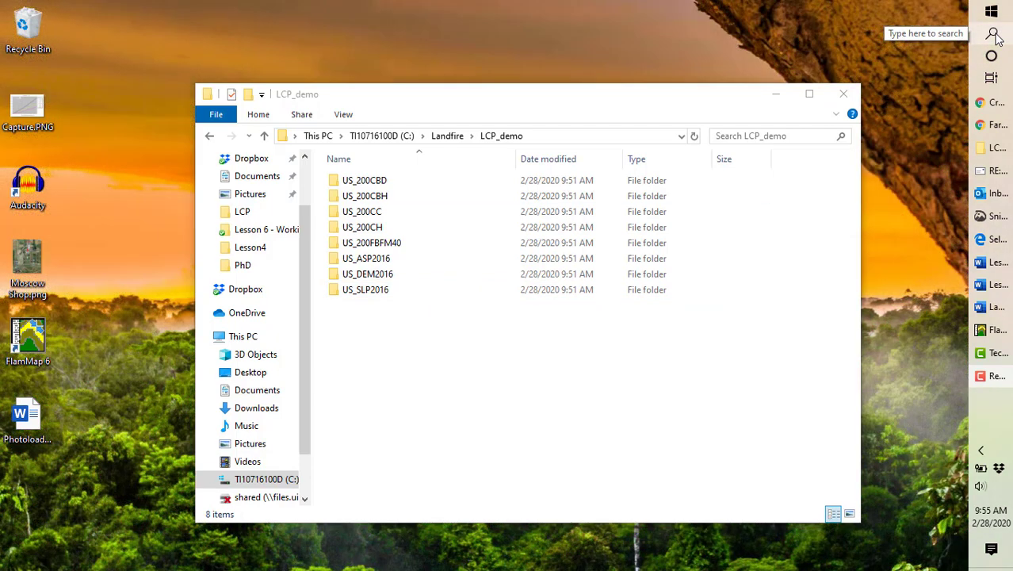
# - Launch ArcGIS Pro and start a new project from the blank Map template
pyautogui.click(993, 34)
pyautogui.click(991, 11)
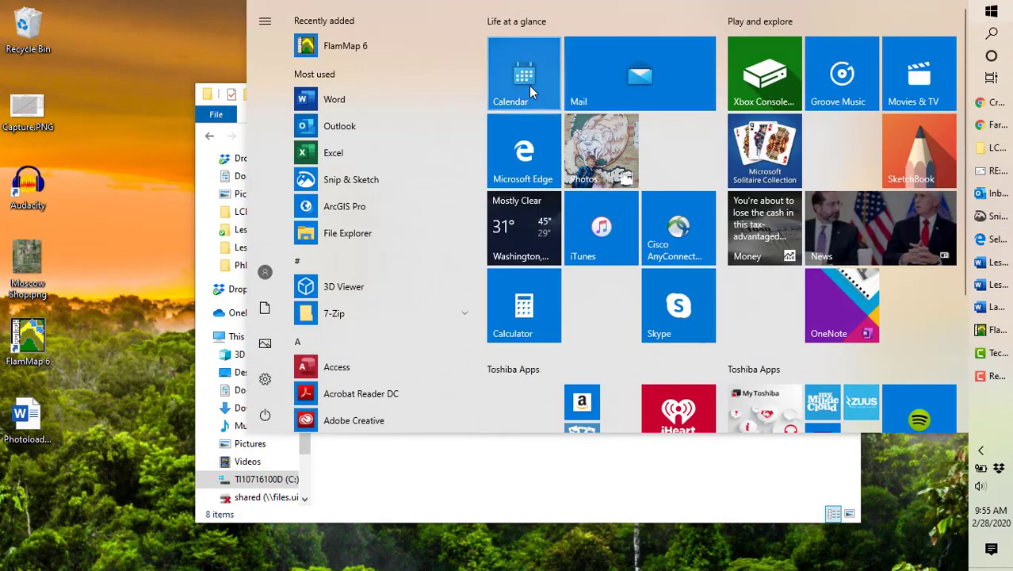
pyautogui.click(345, 207)
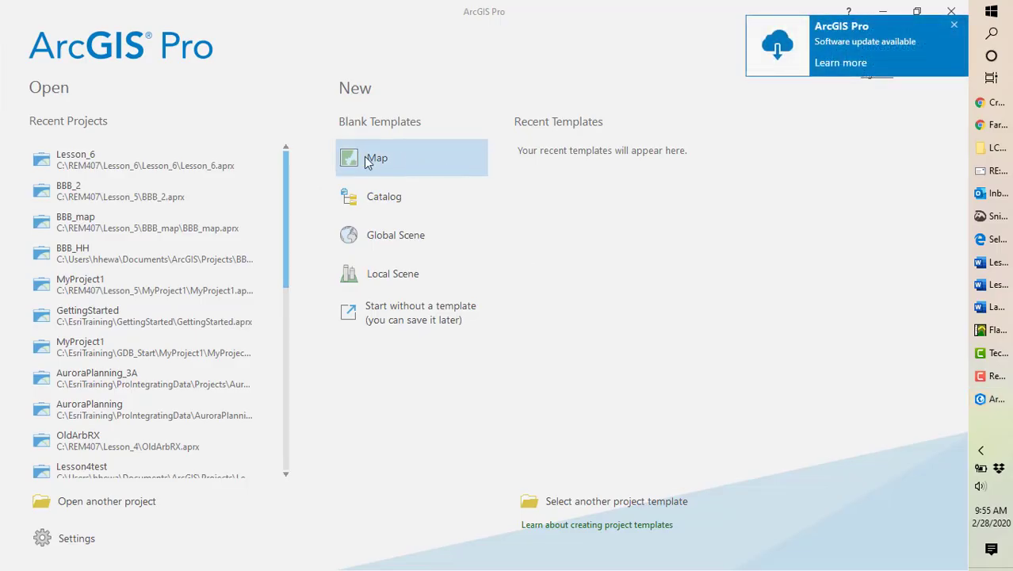
pyautogui.click(364, 162)
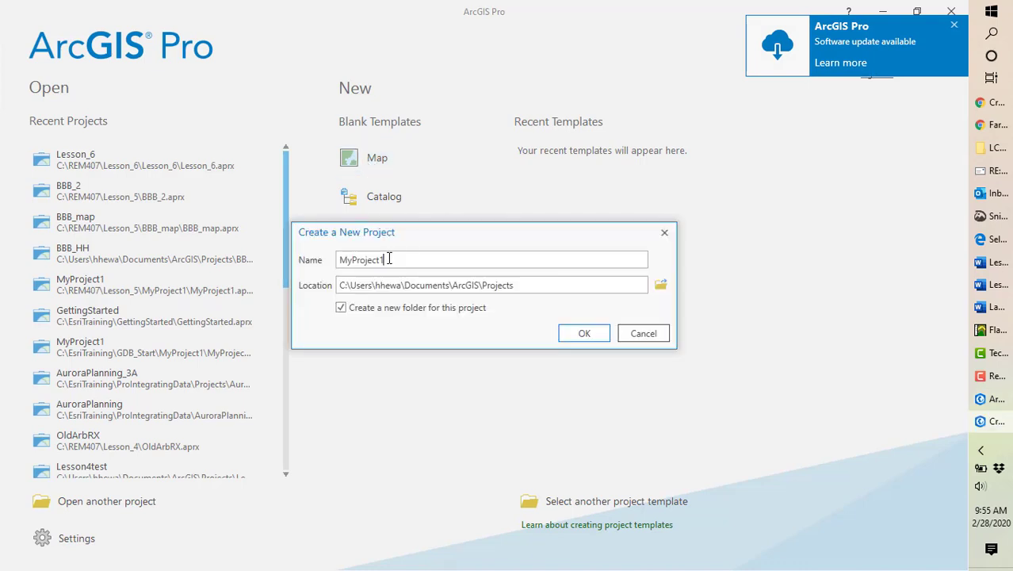
# - Name the new project LCP_Demo
pyautogui.press('BackSpace')
pyautogui.press('BackSpace')
pyautogui.press('BackSpace')
pyautogui.press('BackSpace')
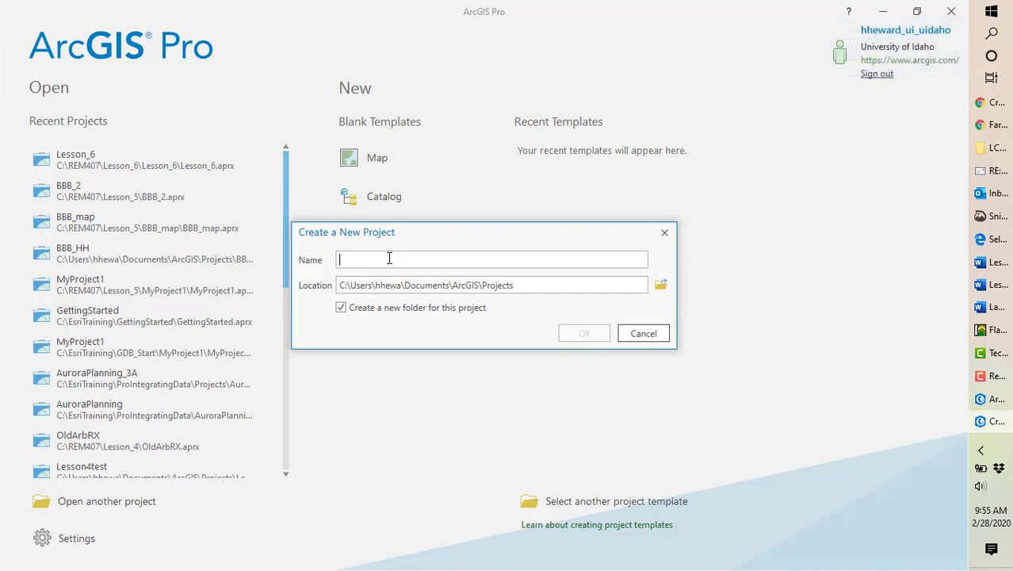
pyautogui.write('LCP_Demo')
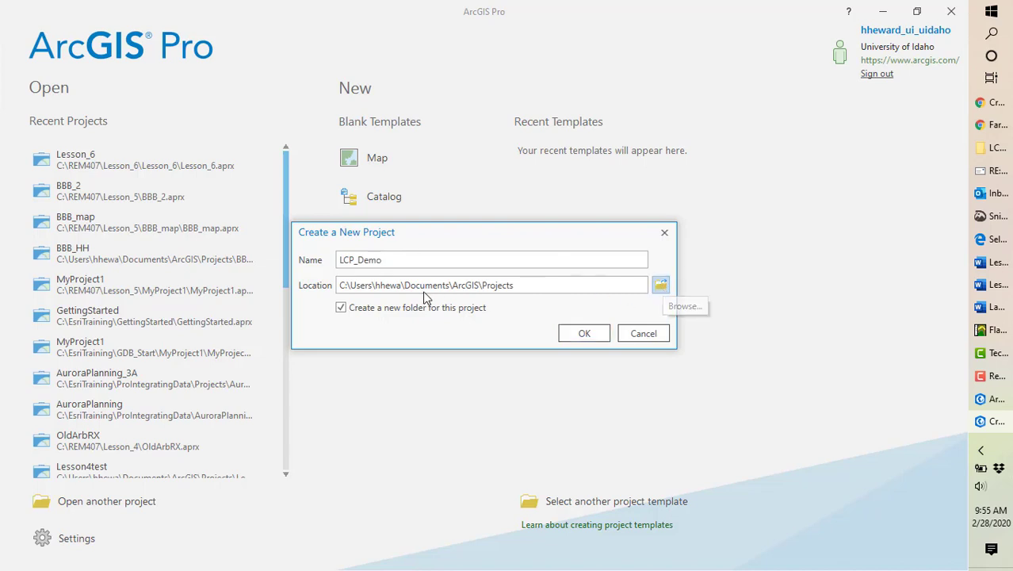
# - Set the project location to C:\Landfire\LCP_demo and create the project
pyautogui.click(660, 284)
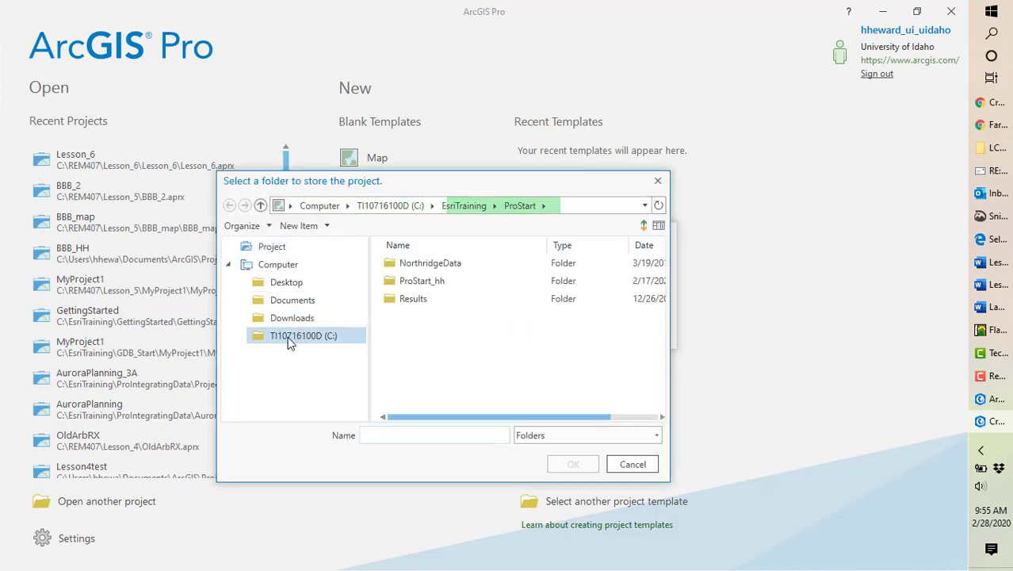
pyautogui.click(300, 336)
pyautogui.scroll(-4, 455, 355)
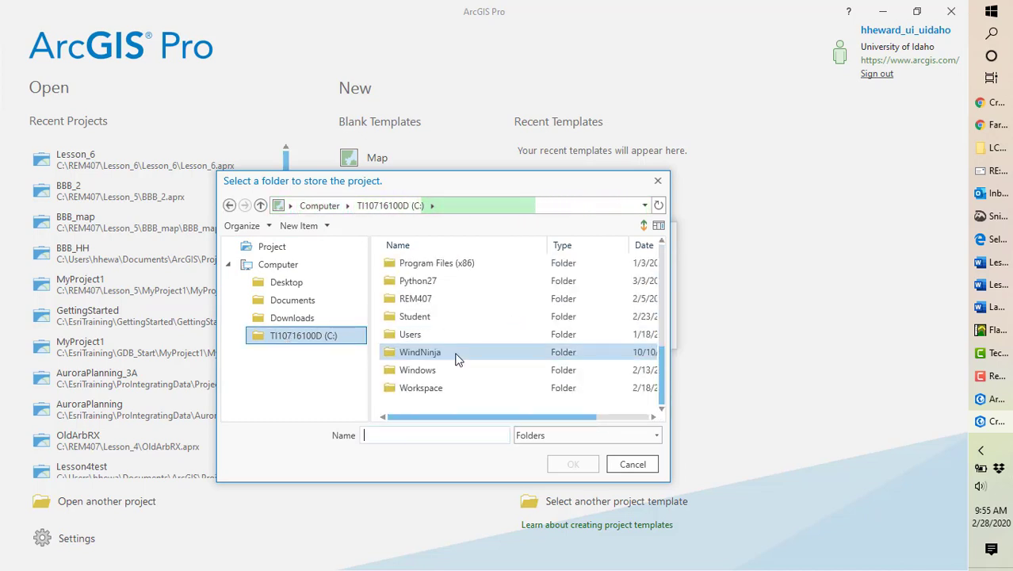
pyautogui.click(405, 299)
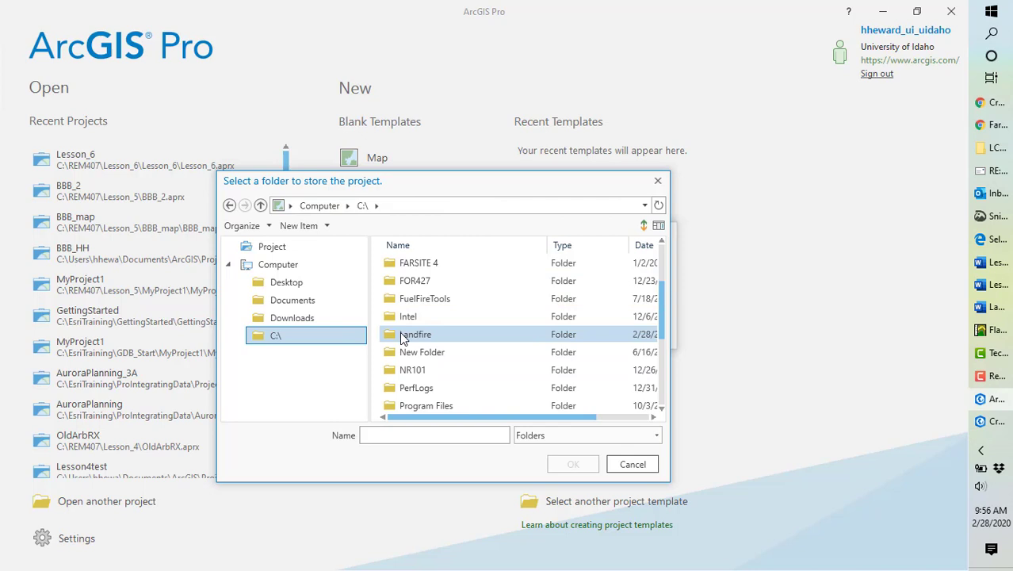
pyautogui.doubleClick(402, 335)
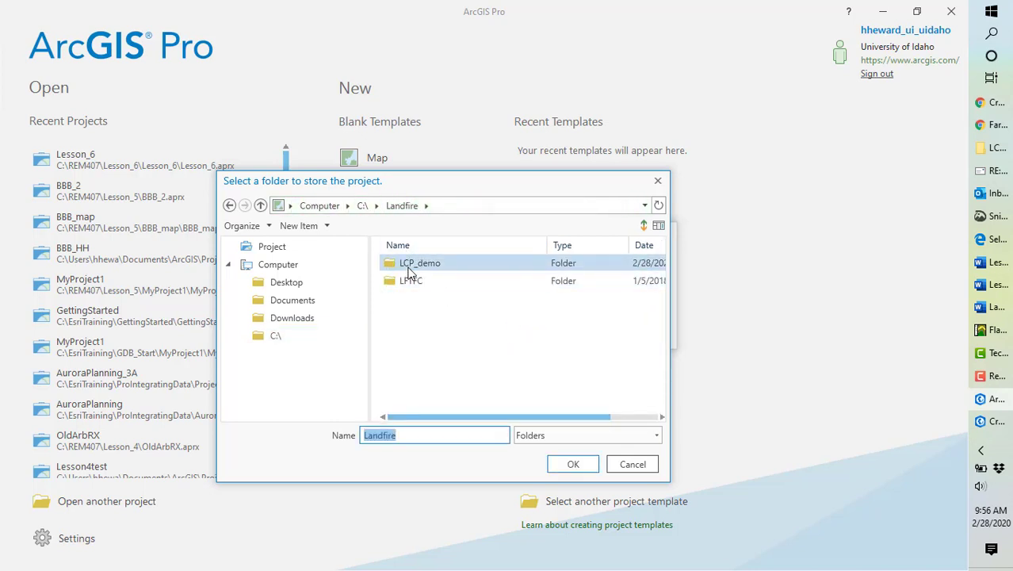
pyautogui.doubleClick(409, 268)
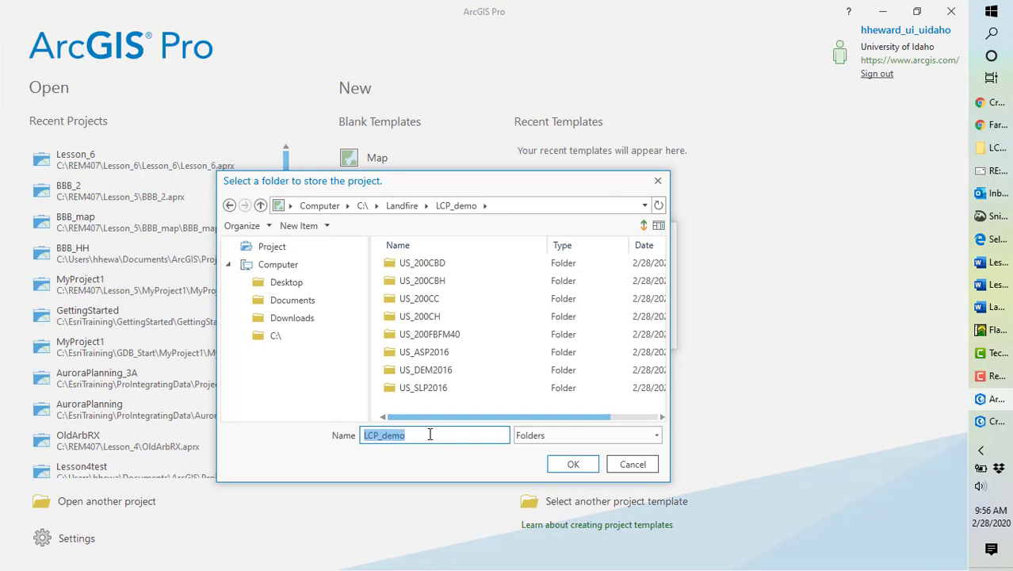
pyautogui.click(573, 464)
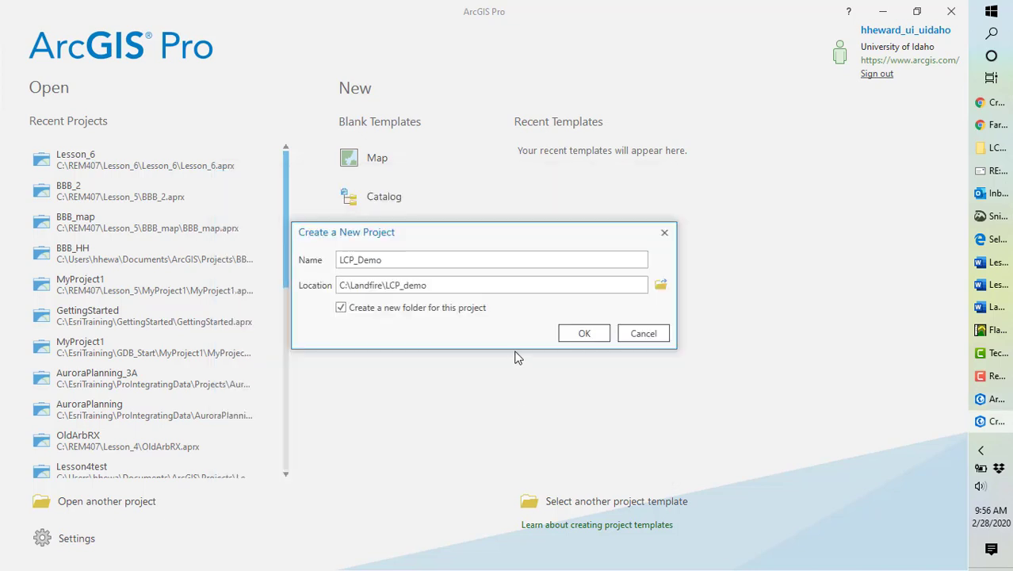
pyautogui.click(582, 336)
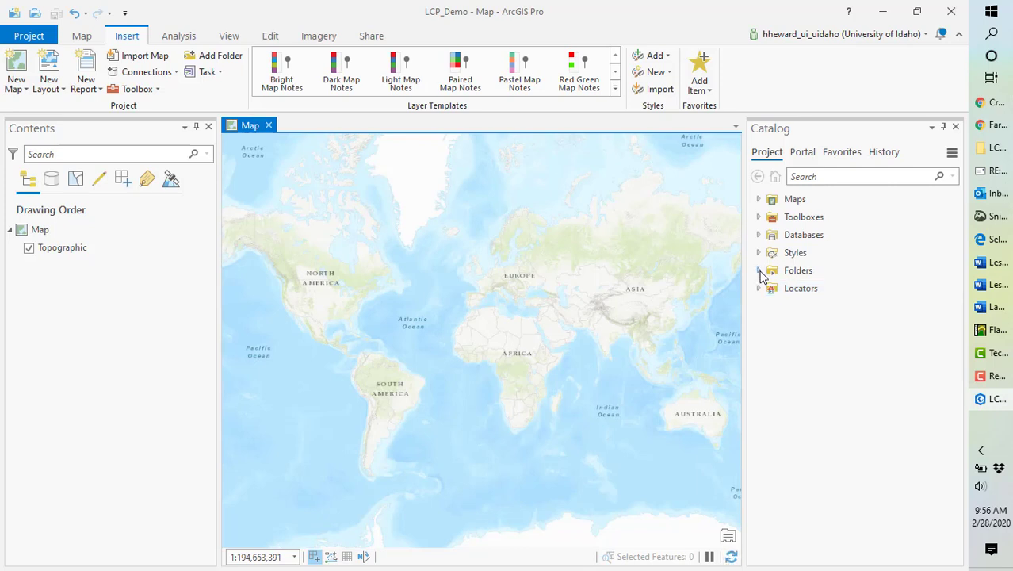
# - Add a folder connection to C:\Landfire\LCP_demo, and expand the connected folder and the project's databases
pyautogui.click(759, 271)
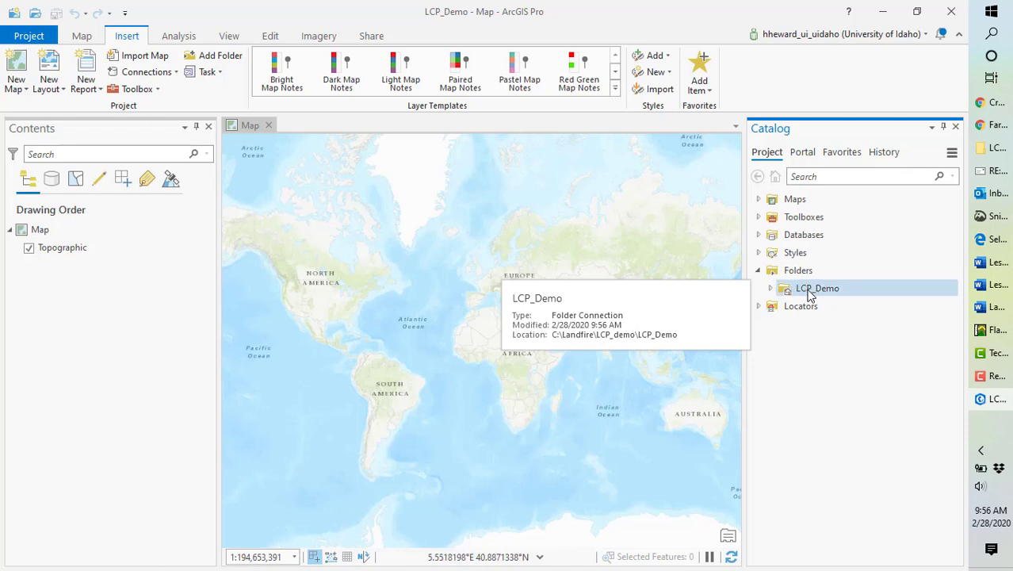
pyautogui.click(785, 273)
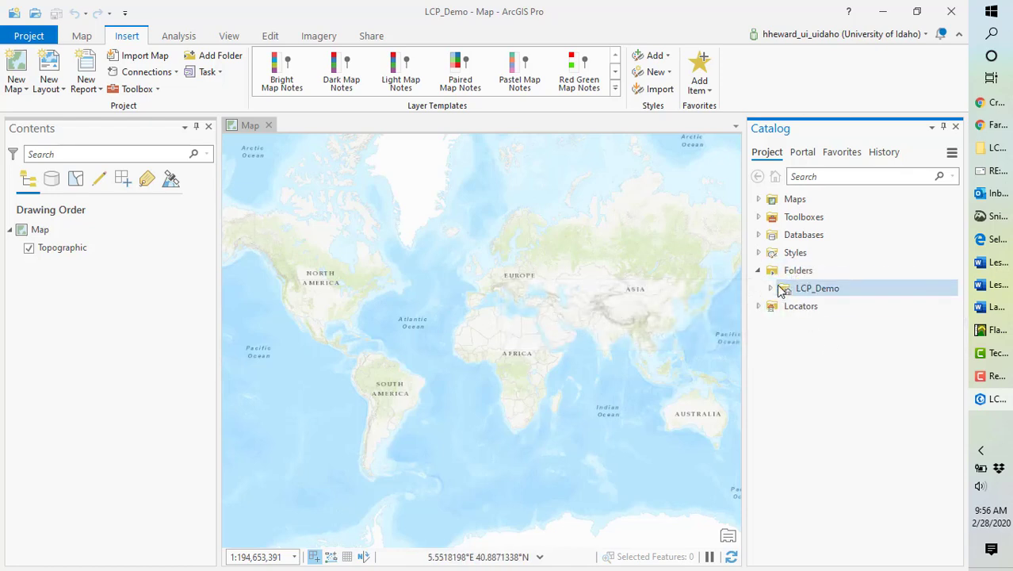
pyautogui.rightClick(794, 275)
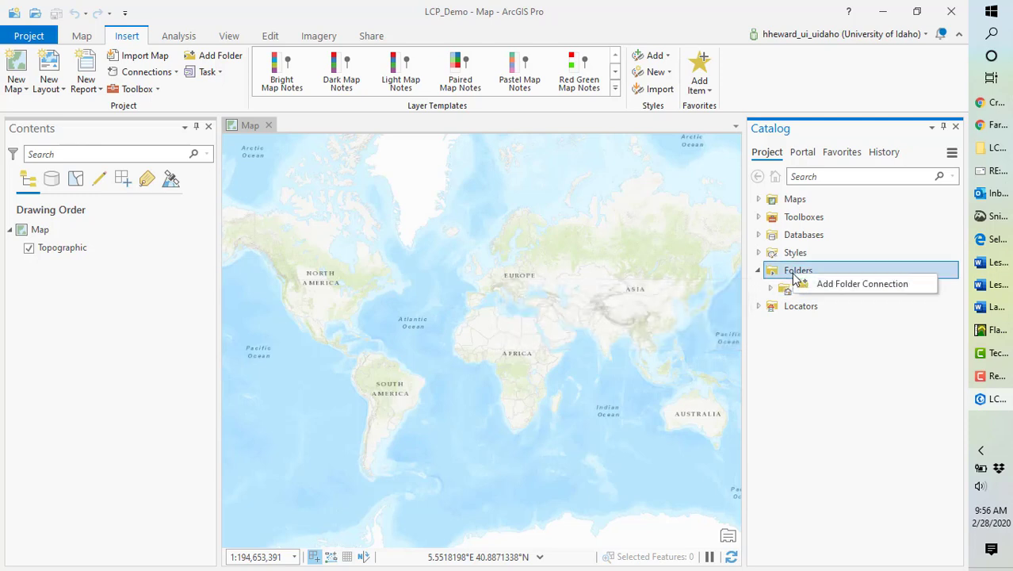
pyautogui.click(839, 287)
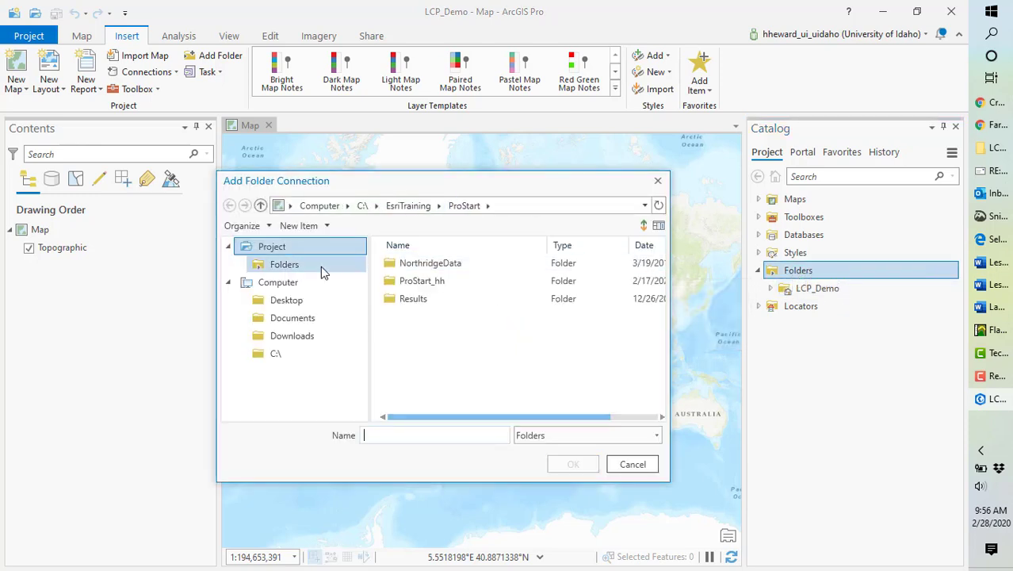
pyautogui.click(282, 353)
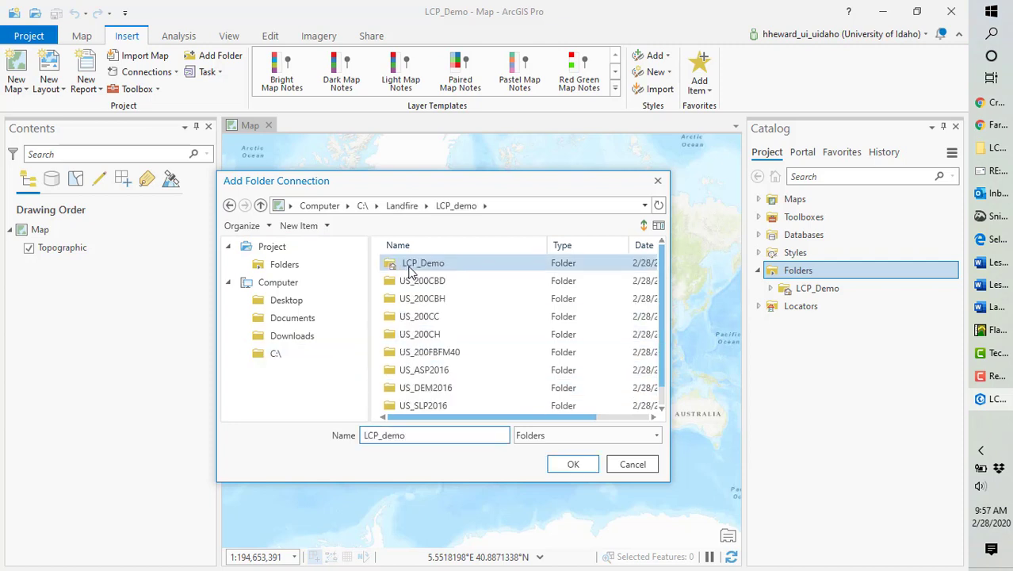
pyautogui.click(402, 205)
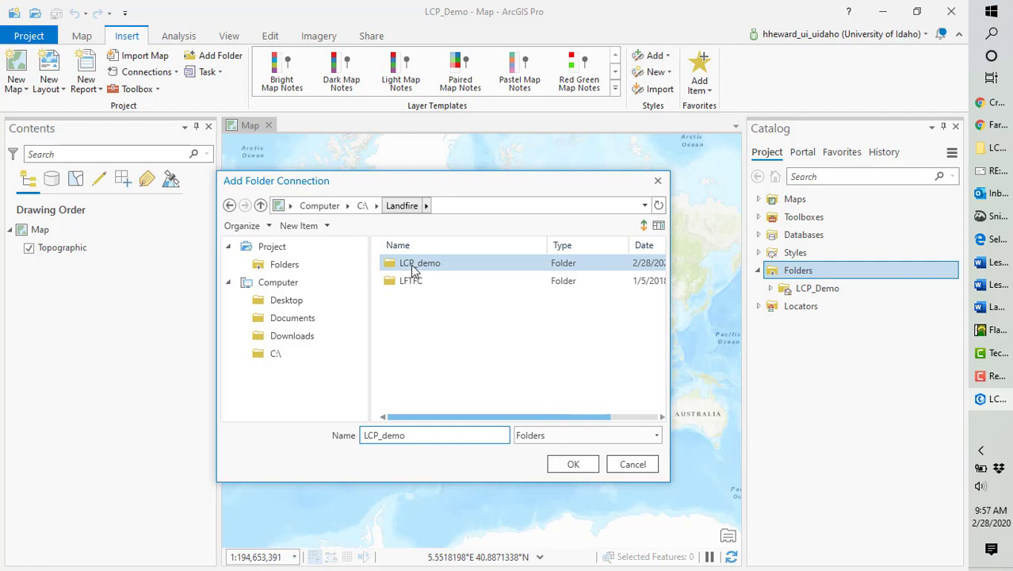
pyautogui.click(573, 464)
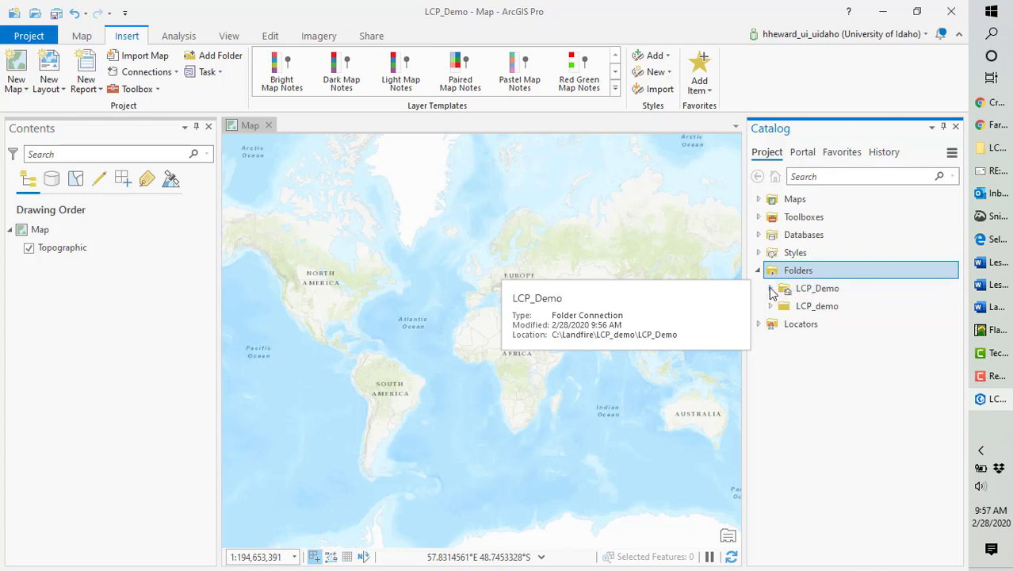
pyautogui.click(770, 307)
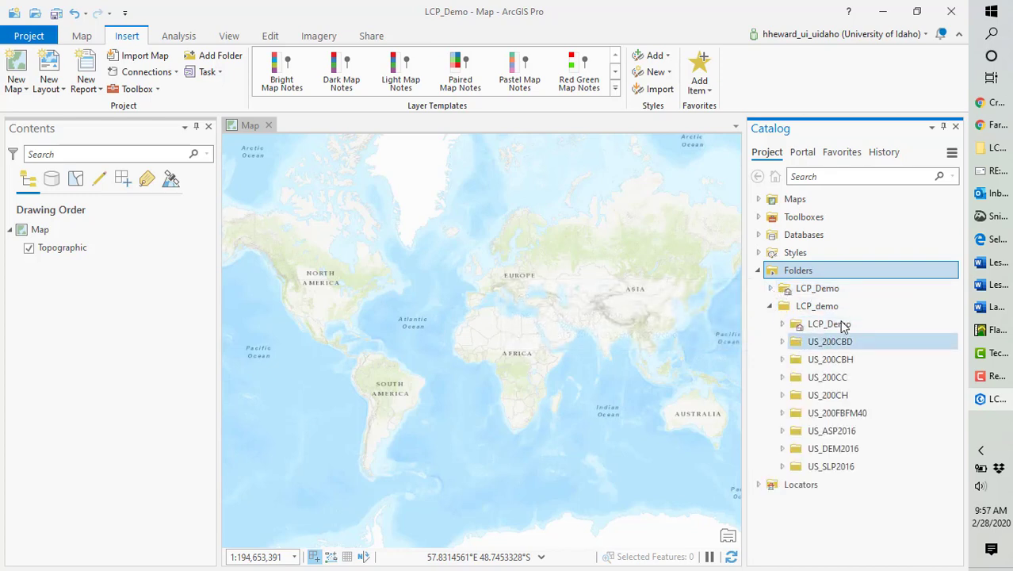
pyautogui.click(759, 234)
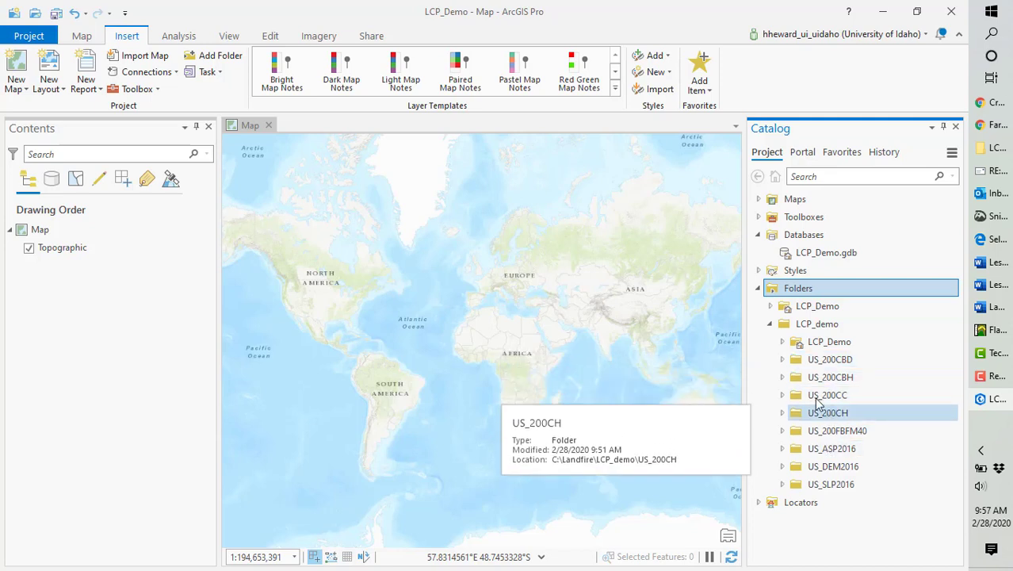
# - Search the geoprocessing tools for the raster conversion and open the Raster to ASCII tool
pyautogui.click(179, 36)
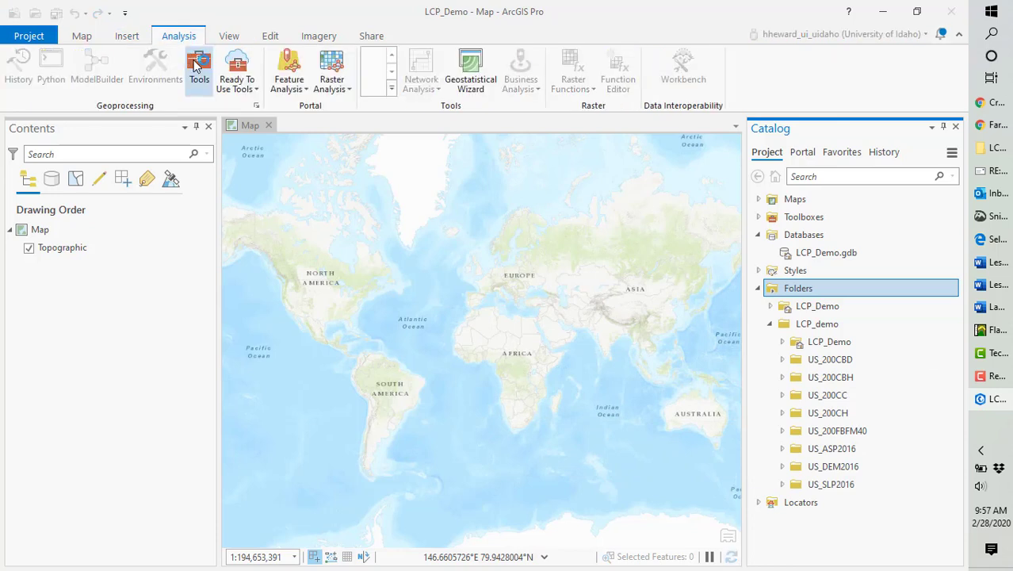
pyautogui.click(197, 67)
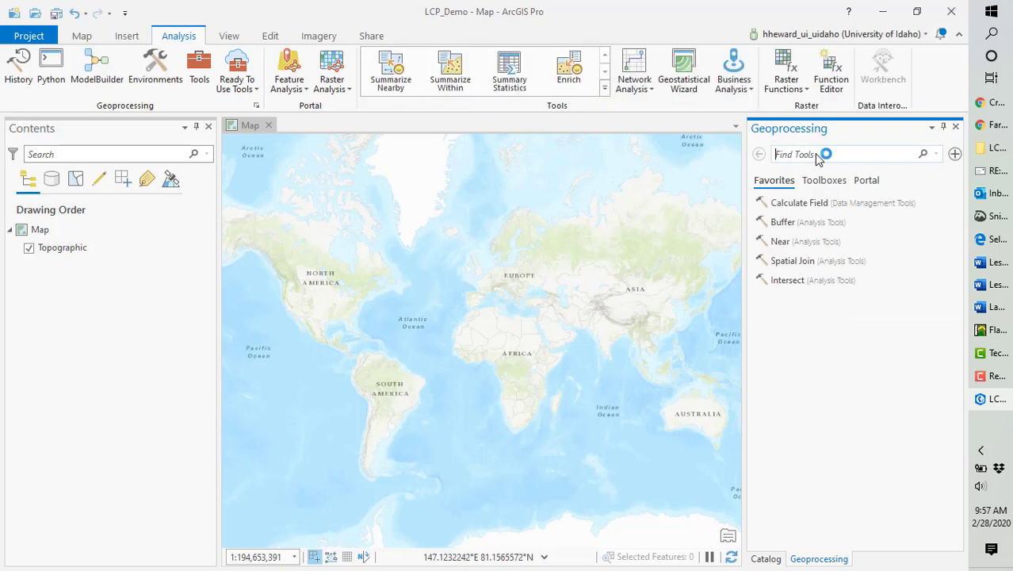
pyautogui.click(819, 154)
pyautogui.write('raster')
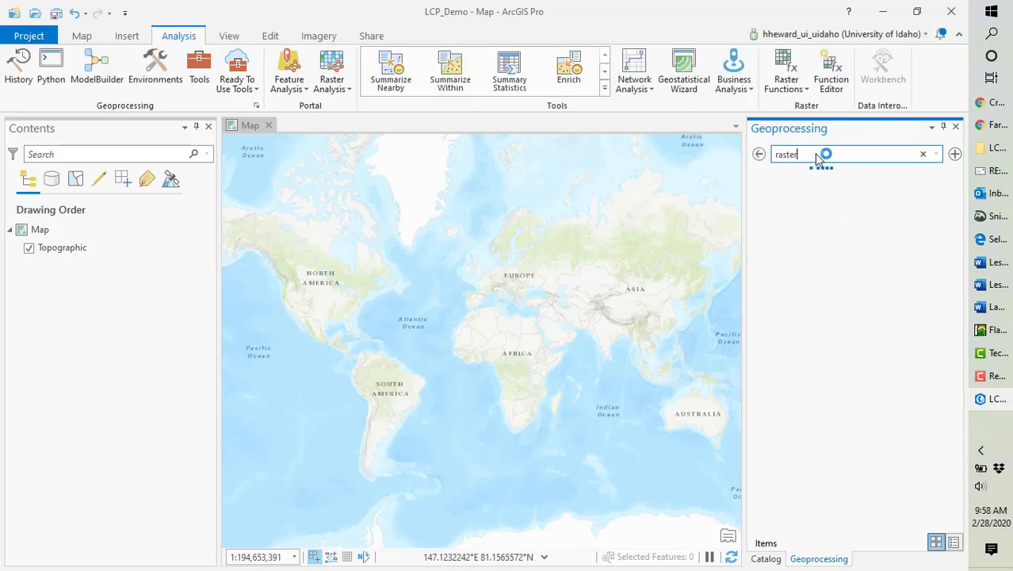
pyautogui.write(' to s')
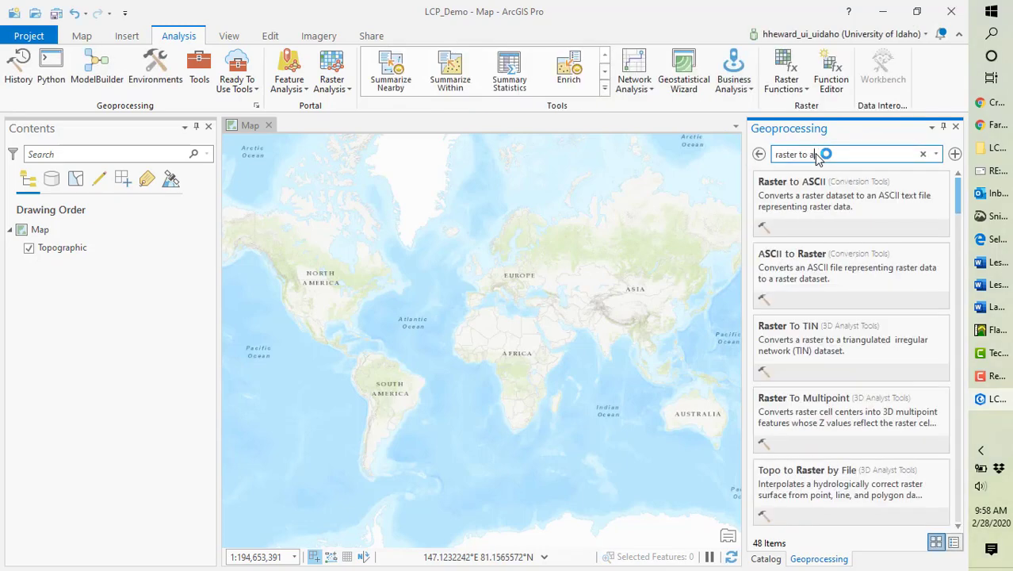
pyautogui.click(803, 181)
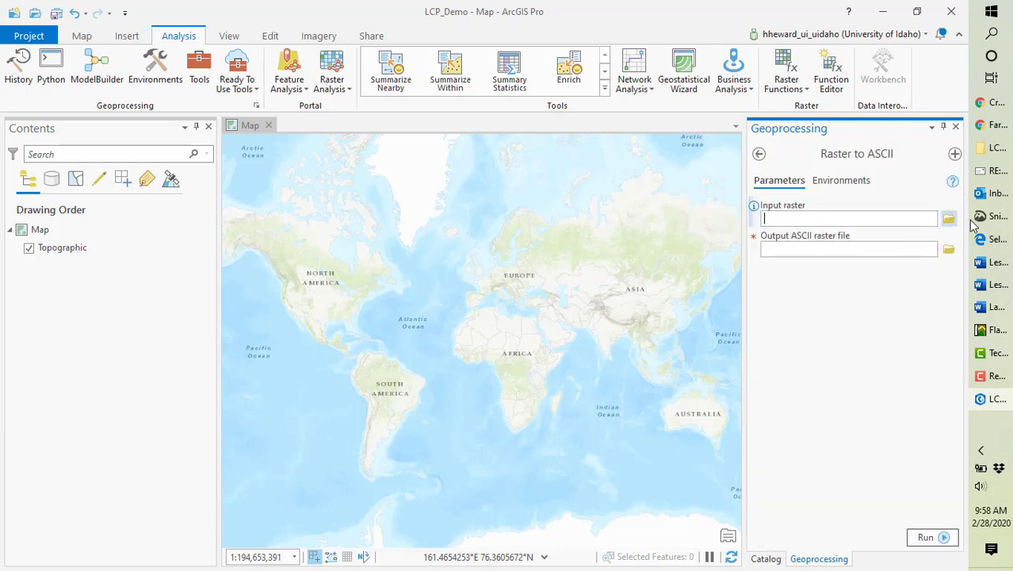
# - Browse for the input raster and open the C:\Landfire\LCP_demo folder
pyautogui.click(948, 219)
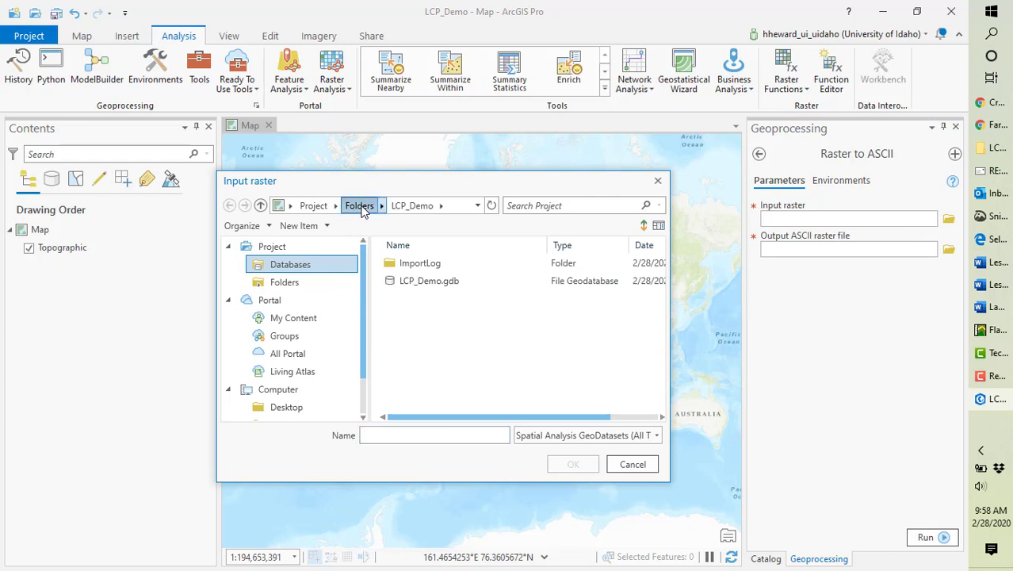
pyautogui.scroll(-1, 308, 351)
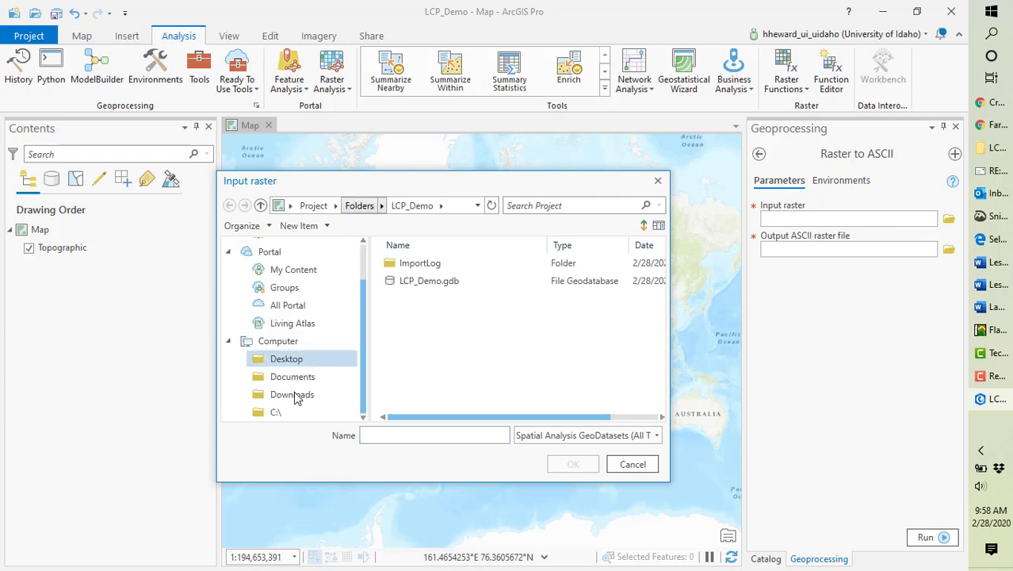
pyautogui.click(272, 412)
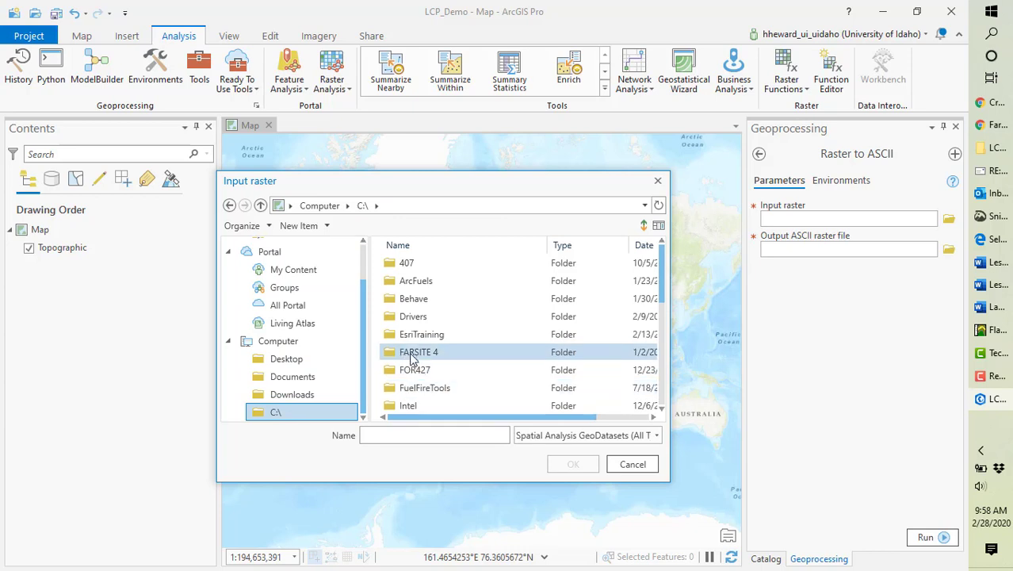
pyautogui.scroll(-4, 412, 368)
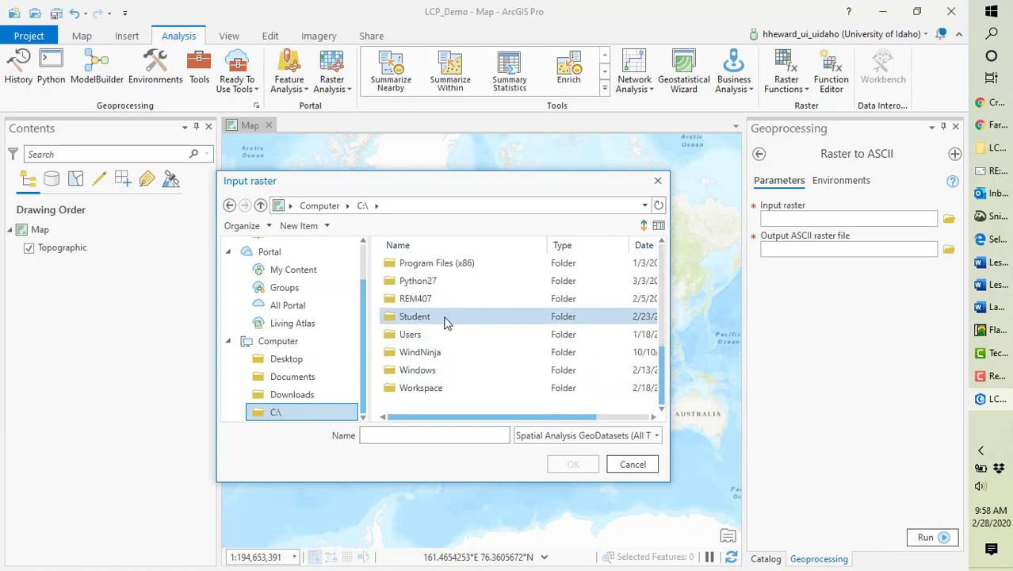
pyautogui.click(662, 242)
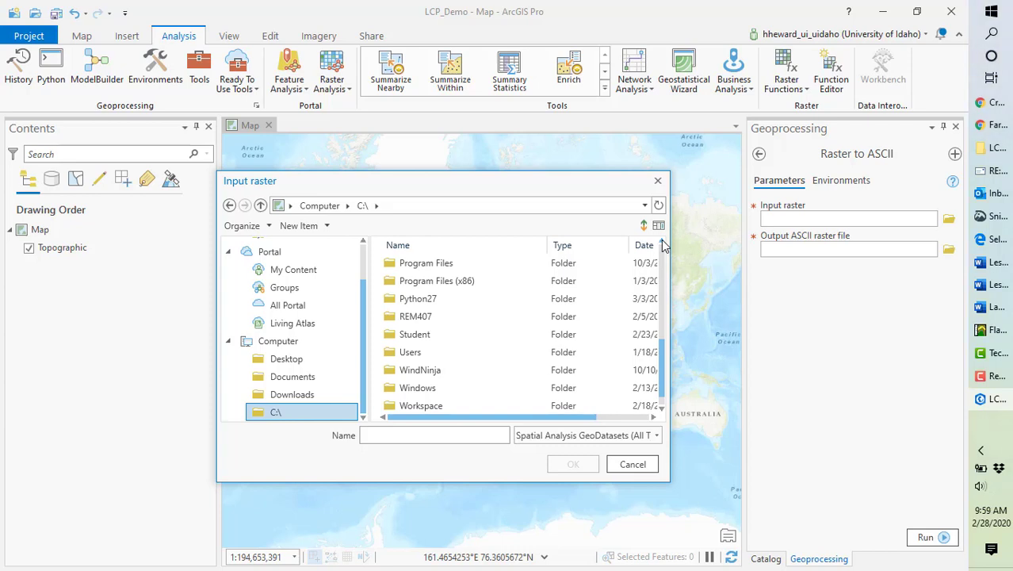
pyautogui.click(663, 242)
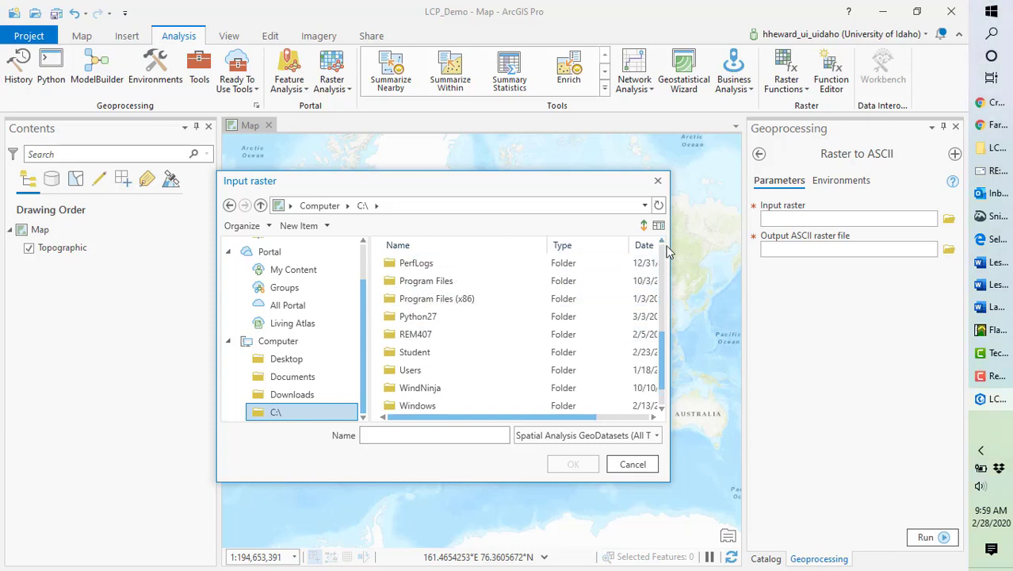
pyautogui.click(663, 244)
pyautogui.click(662, 244)
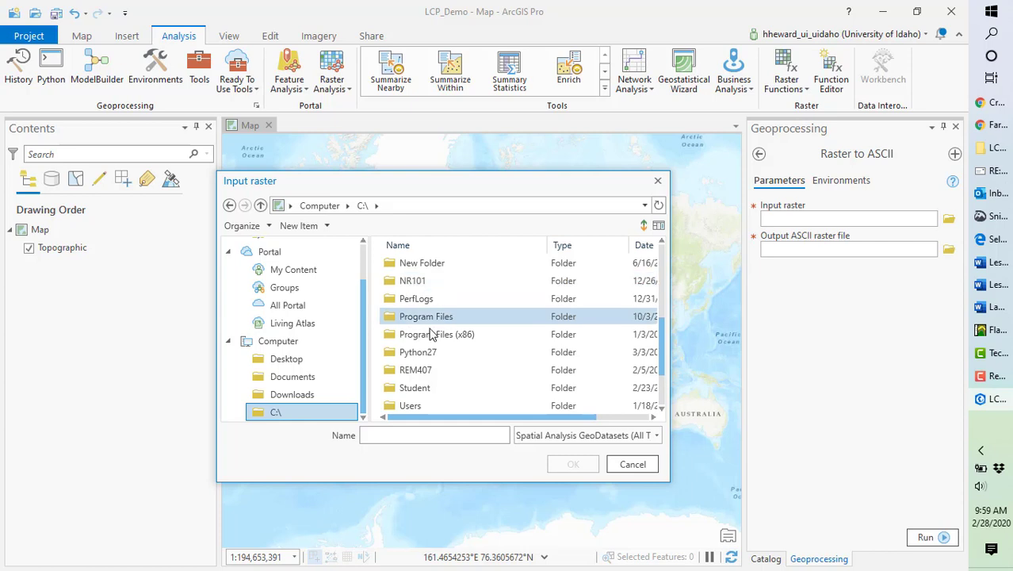
pyautogui.click(662, 244)
pyautogui.click(662, 244)
pyautogui.doubleClick(409, 282)
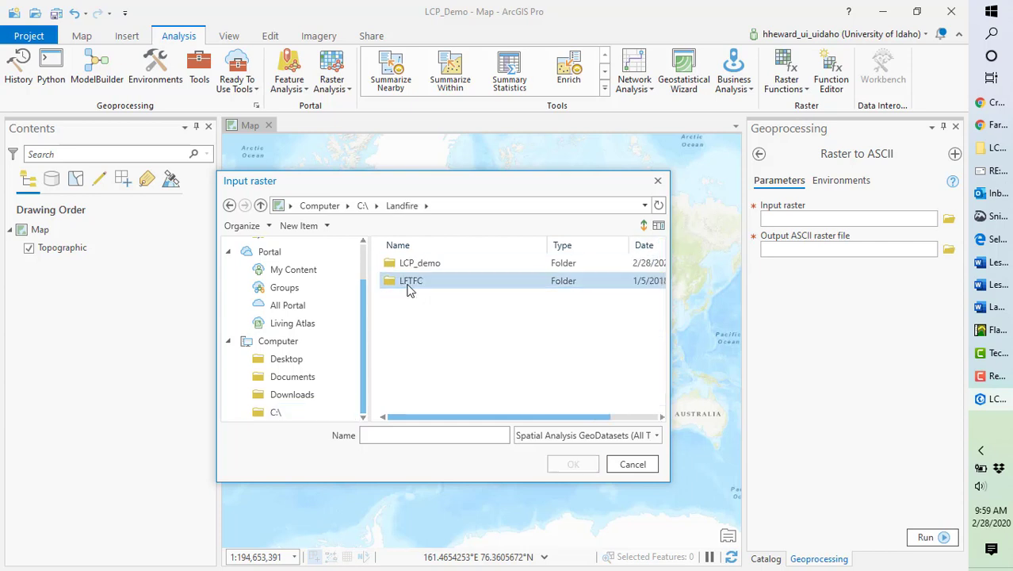
pyautogui.doubleClick(409, 264)
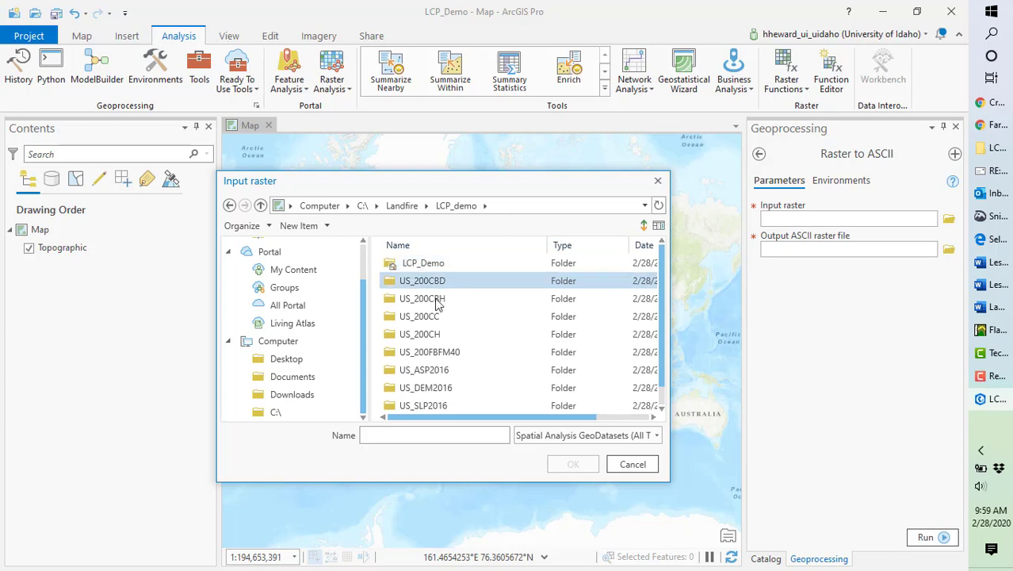
# - Choose the us_200cbd raster from the US_200CBD folder as the input raster
pyautogui.doubleClick(411, 287)
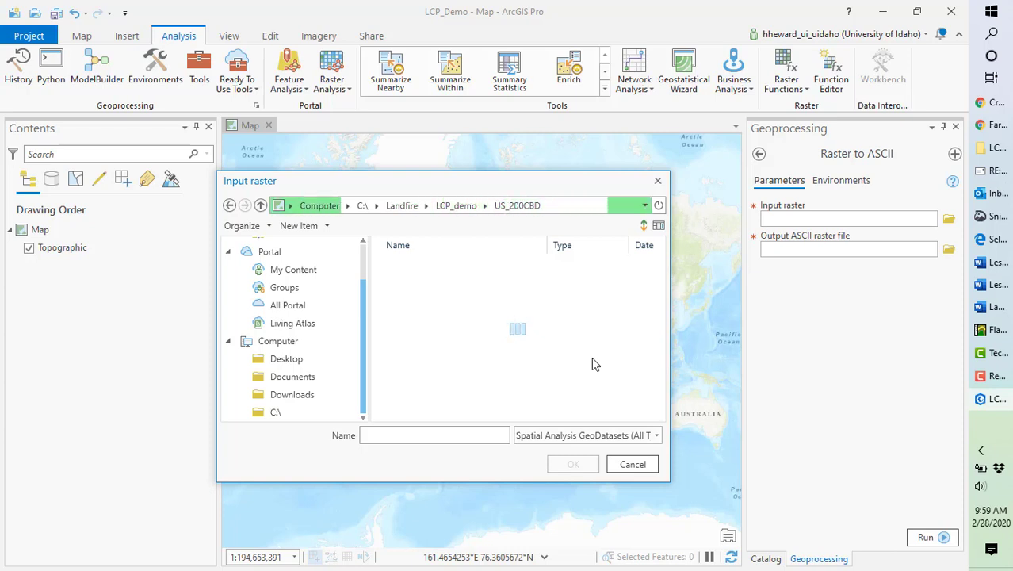
pyautogui.click(415, 262)
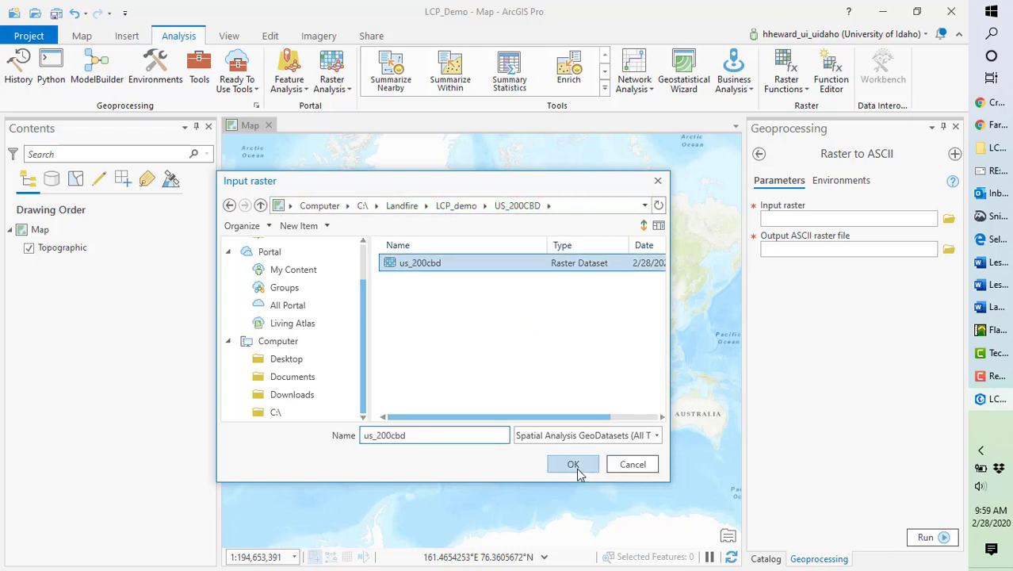
pyautogui.click(576, 468)
# - Set the output ASCII raster file to cbd in C:\Landfire\LCP_demo and run the conversion
pyautogui.click(950, 252)
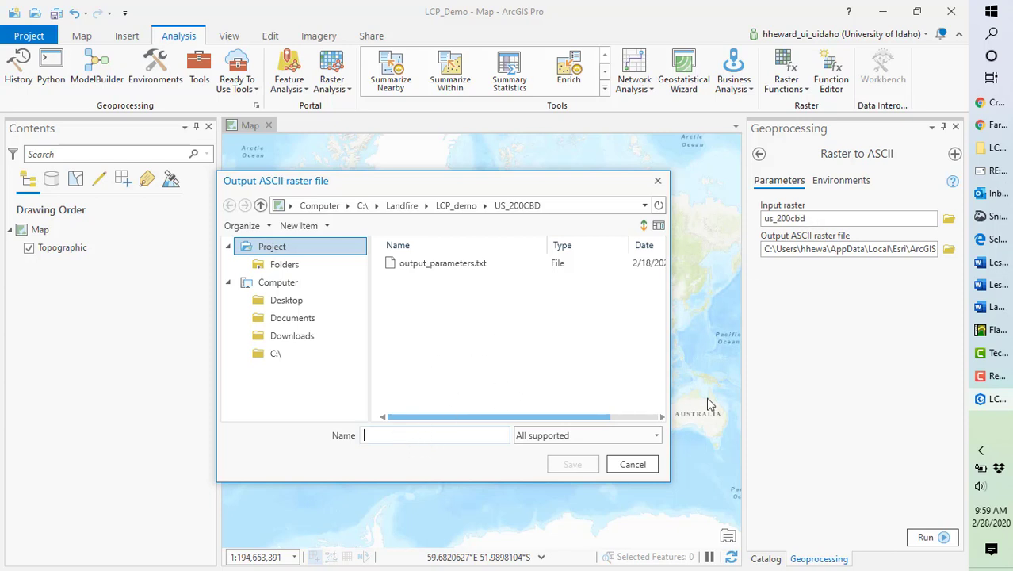
pyautogui.click(449, 204)
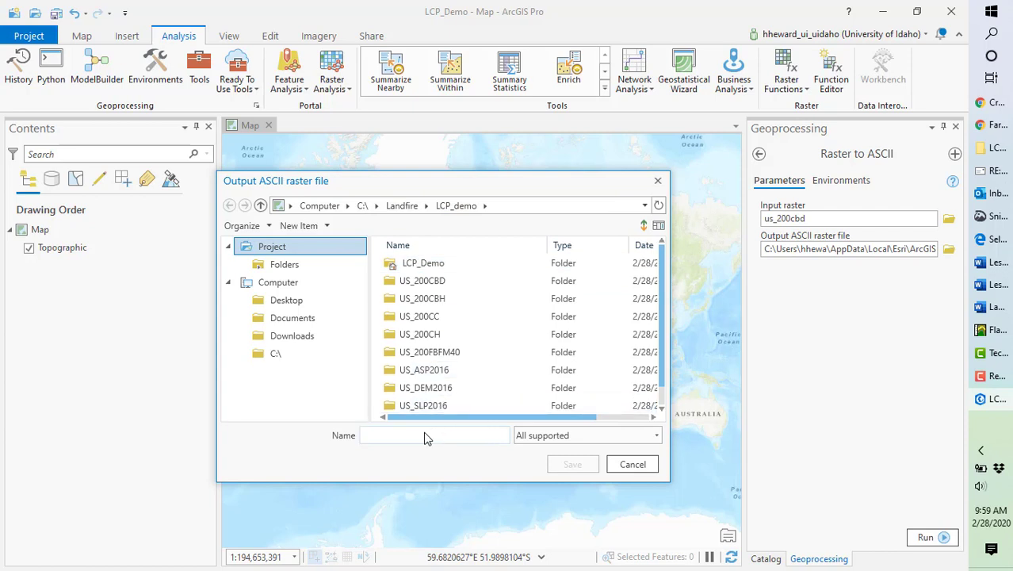
pyautogui.write('cbd')
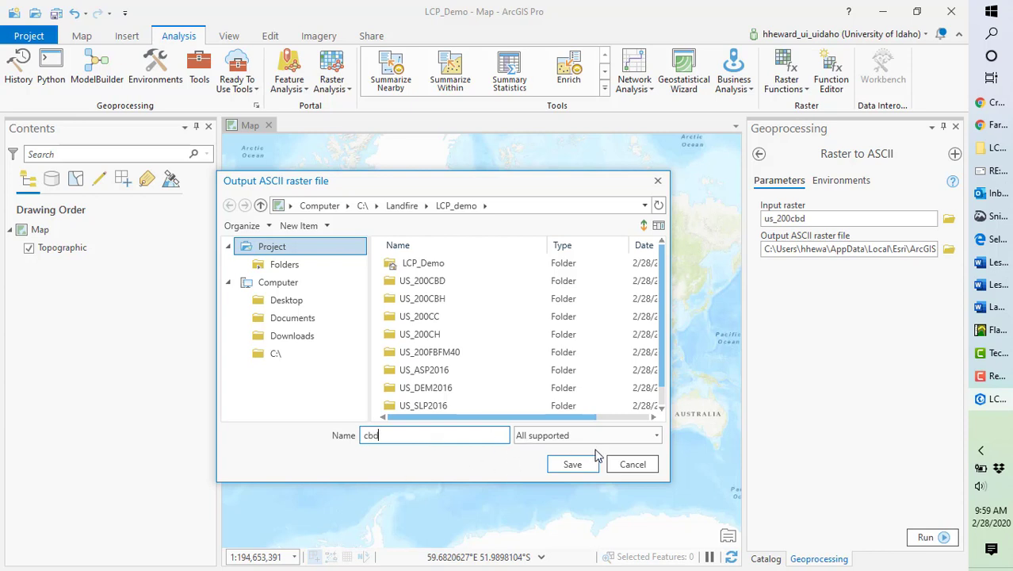
pyautogui.click(576, 466)
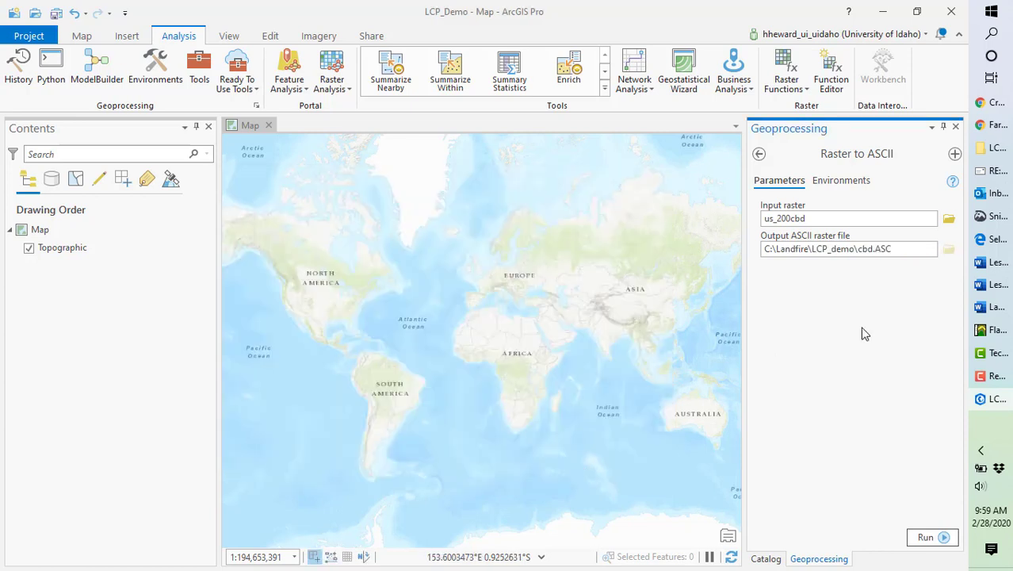
pyautogui.click(923, 538)
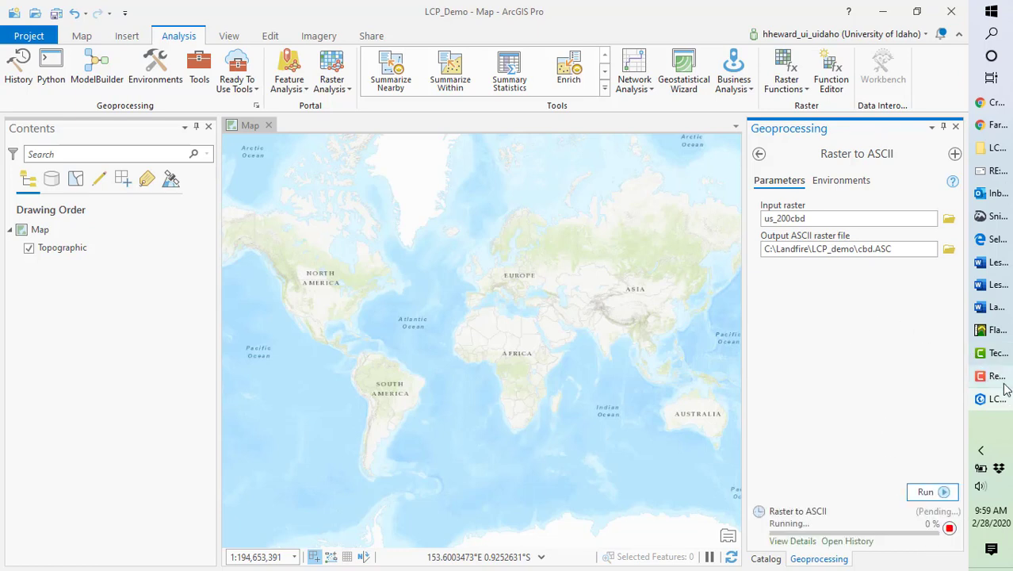
pyautogui.moveTo(997, 376)
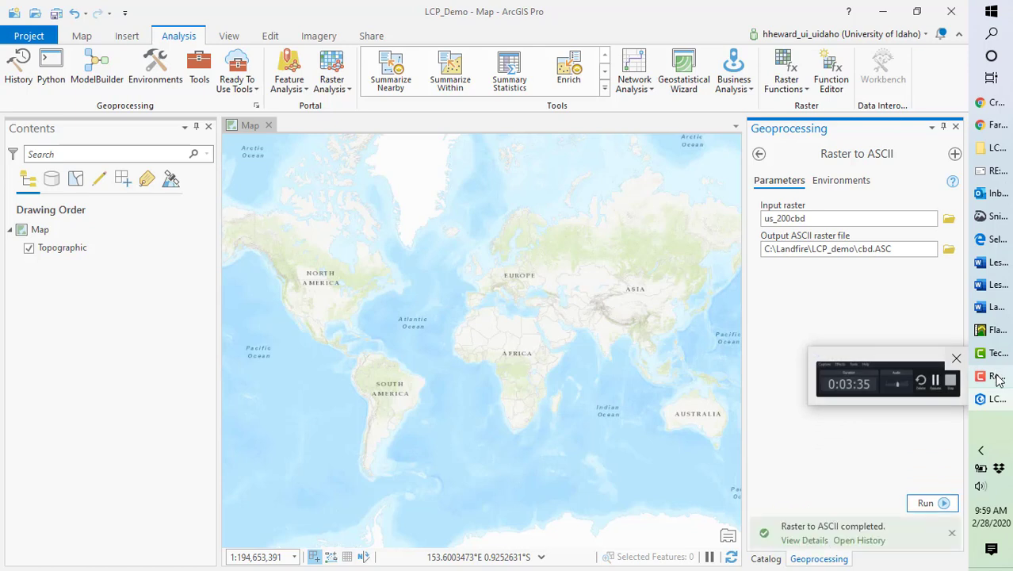
# - Convert the us_200cbh raster to an ASCII file named cbh in C:\Landfire\LCP_demo
pyautogui.click(949, 220)
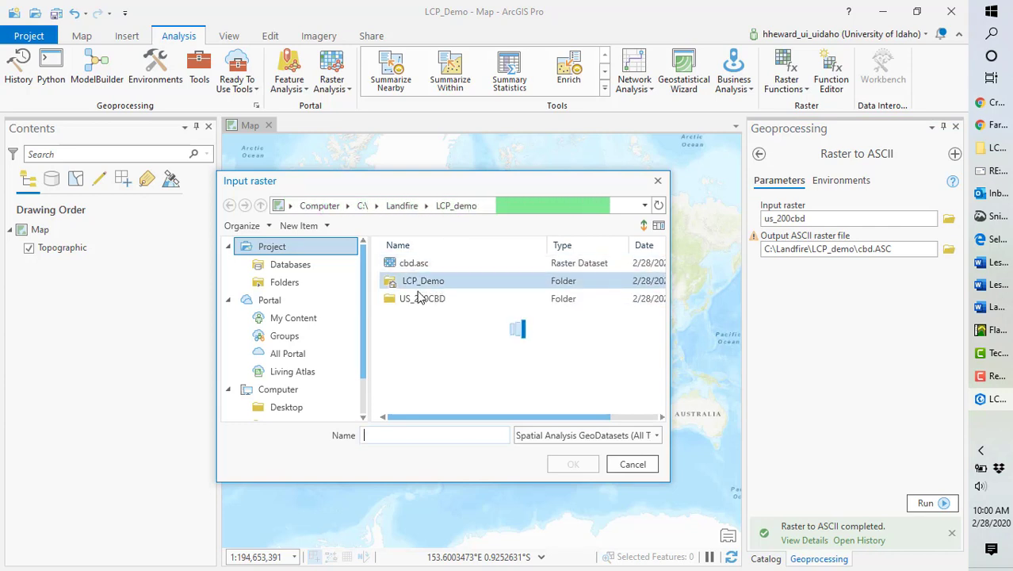
pyautogui.click(402, 205)
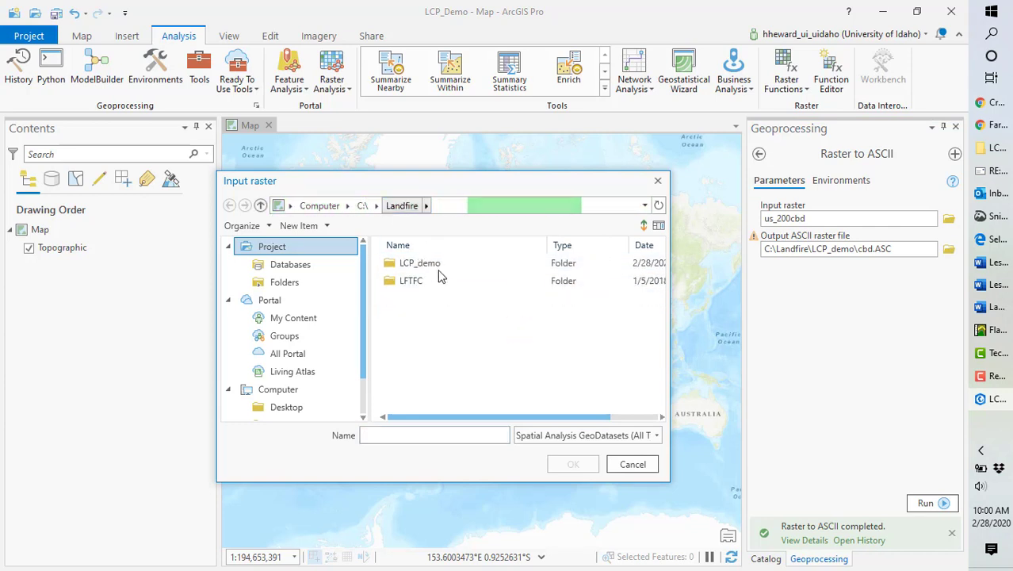
pyautogui.doubleClick(436, 279)
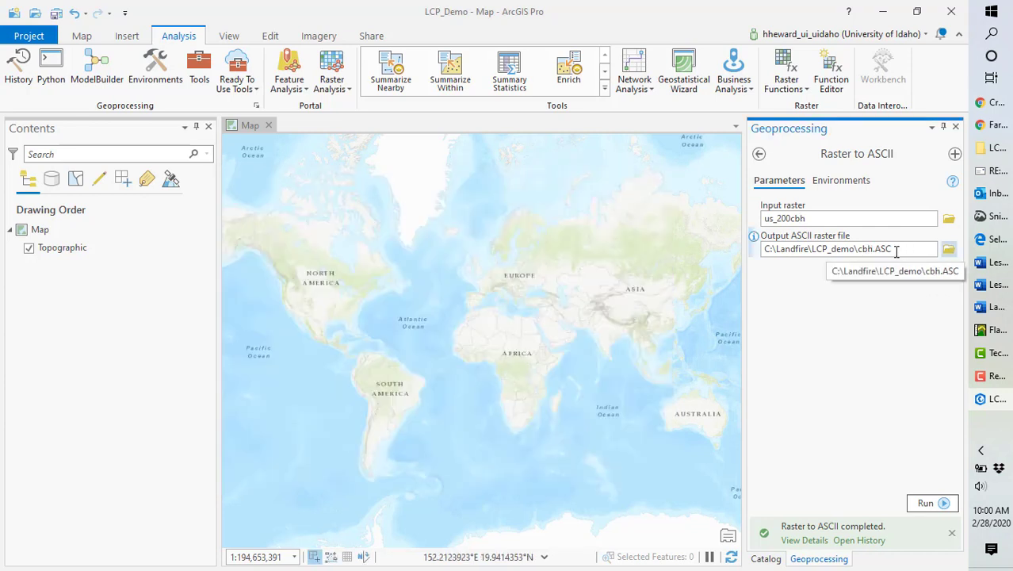
pyautogui.click(906, 252)
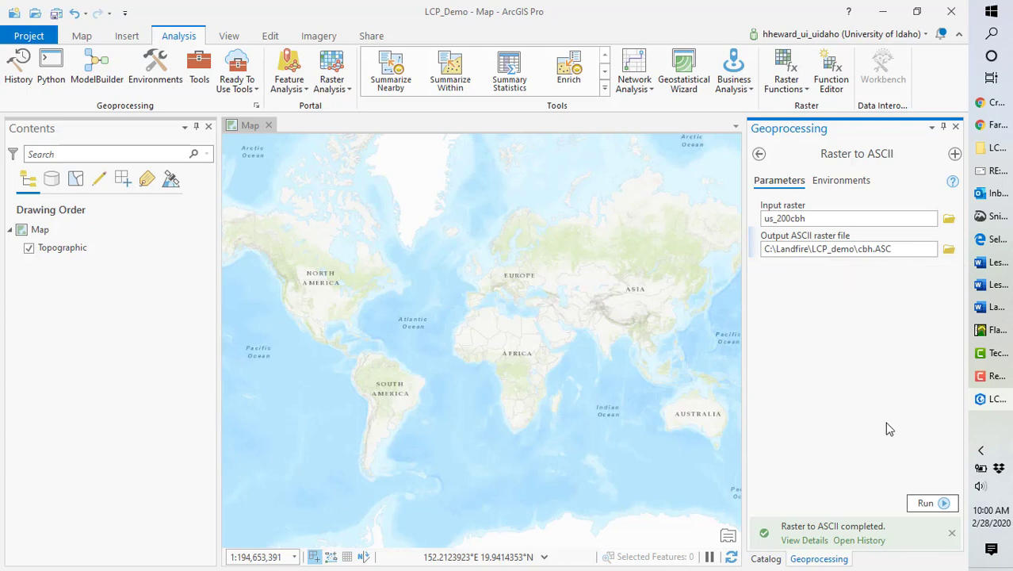
pyautogui.click(925, 503)
# - Change the input raster to us_200cc from the US_200CC folder in C:\Landfire\LCP_demo
pyautogui.click(949, 219)
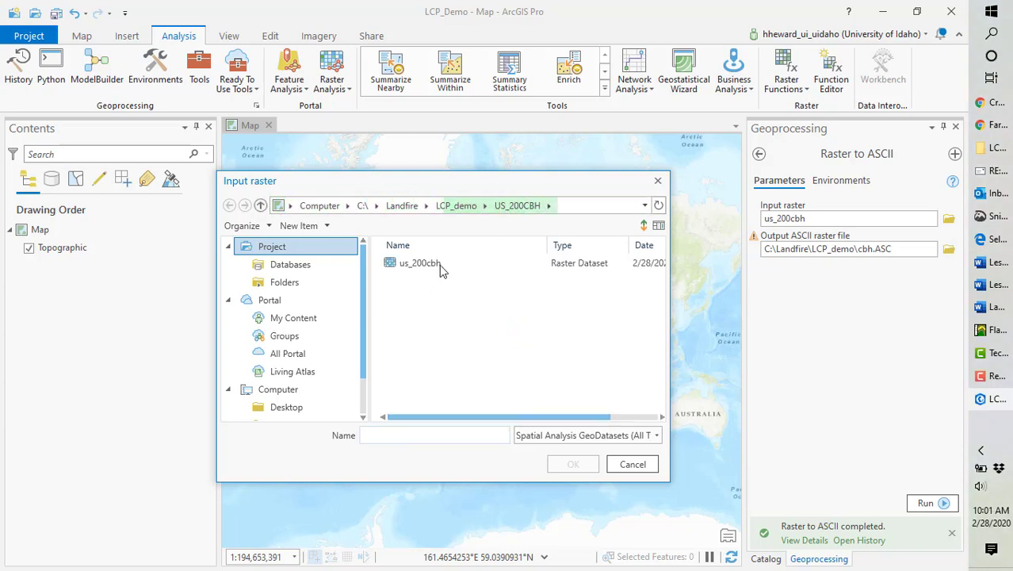
pyautogui.click(455, 210)
pyautogui.doubleClick(441, 336)
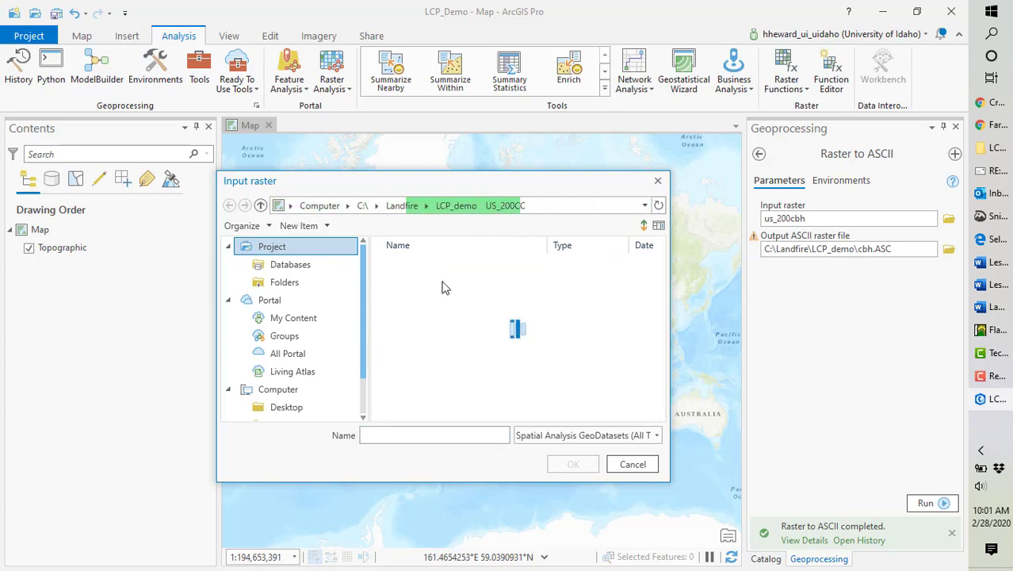
pyautogui.click(457, 206)
pyautogui.click(402, 206)
pyautogui.doubleClick(420, 263)
pyautogui.doubleClick(428, 317)
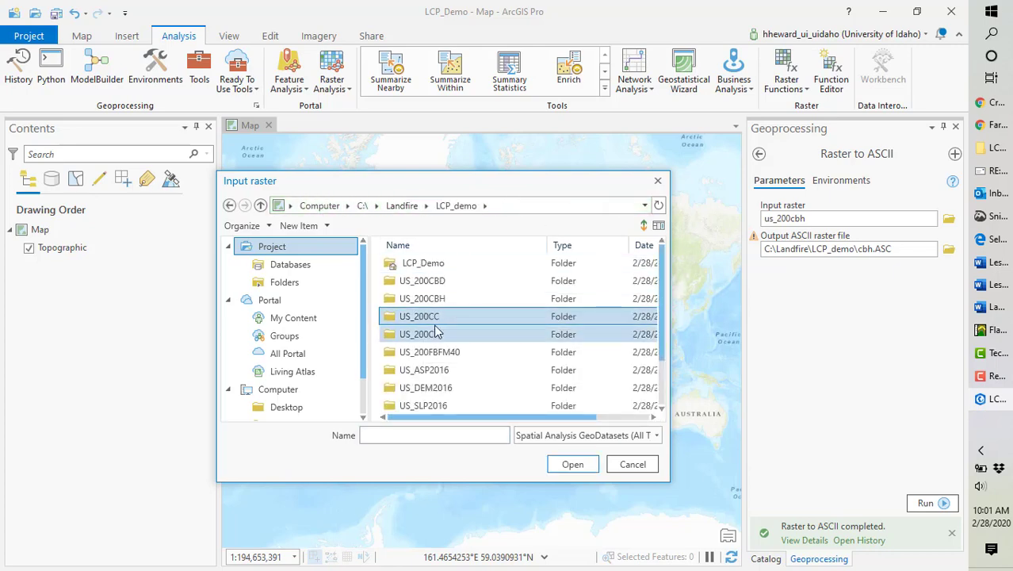
pyautogui.click(420, 263)
pyautogui.click(573, 464)
# - Set the output ASCII raster file to cc in C:\Landfire\LCP_demo and run the conversion
pyautogui.click(949, 250)
pyautogui.click(378, 435)
pyautogui.write('cc')
pyautogui.press('Return')
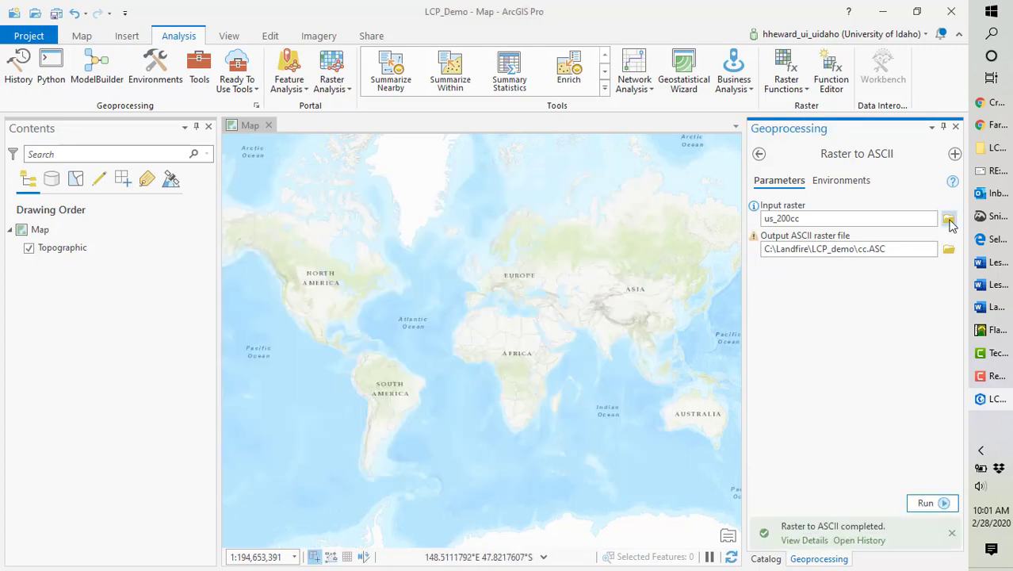
# - Convert the us_200ch raster to an ASCII file named ch in C:\Landfire\LCP_demo
pyautogui.click(949, 218)
pyautogui.doubleClick(428, 339)
pyautogui.click(420, 264)
pyautogui.click(573, 465)
pyautogui.click(949, 249)
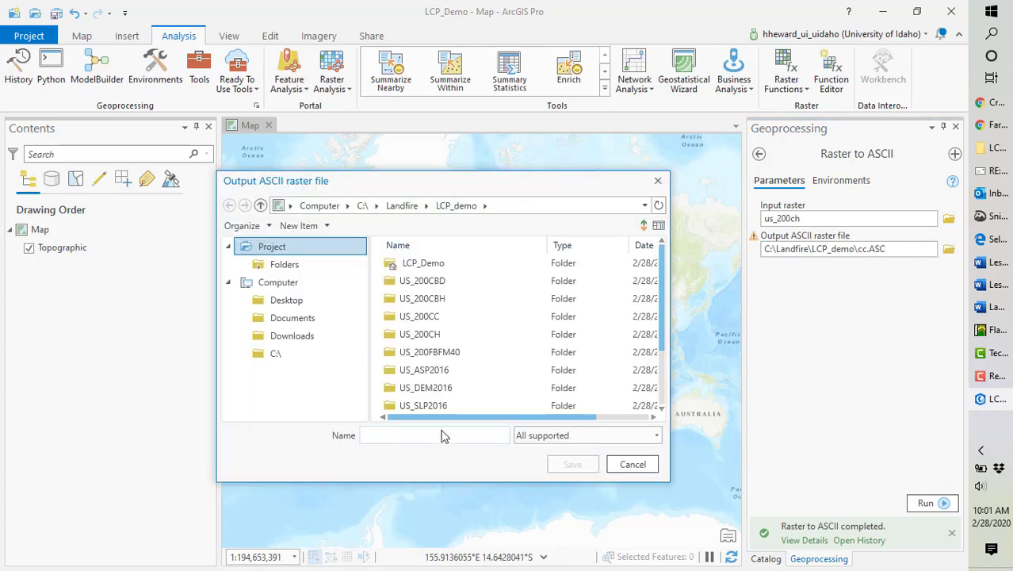
pyautogui.click(444, 435)
pyautogui.write('ch')
pyautogui.press('Return')
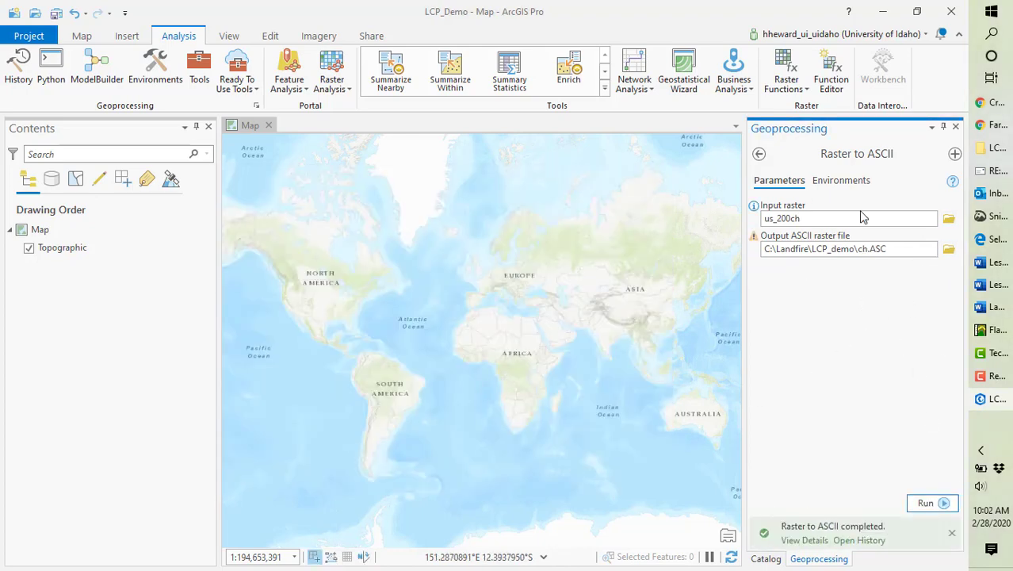
# - Convert the us_200fbfm40 raster to an ASCII file named fbfm40 in C:\Landfire\LCP_demo
pyautogui.click(948, 218)
pyautogui.doubleClick(422, 317)
pyautogui.click(422, 262)
pyautogui.click(574, 465)
pyautogui.click(949, 249)
pyautogui.click(421, 436)
pyautogui.write('fbfm40')
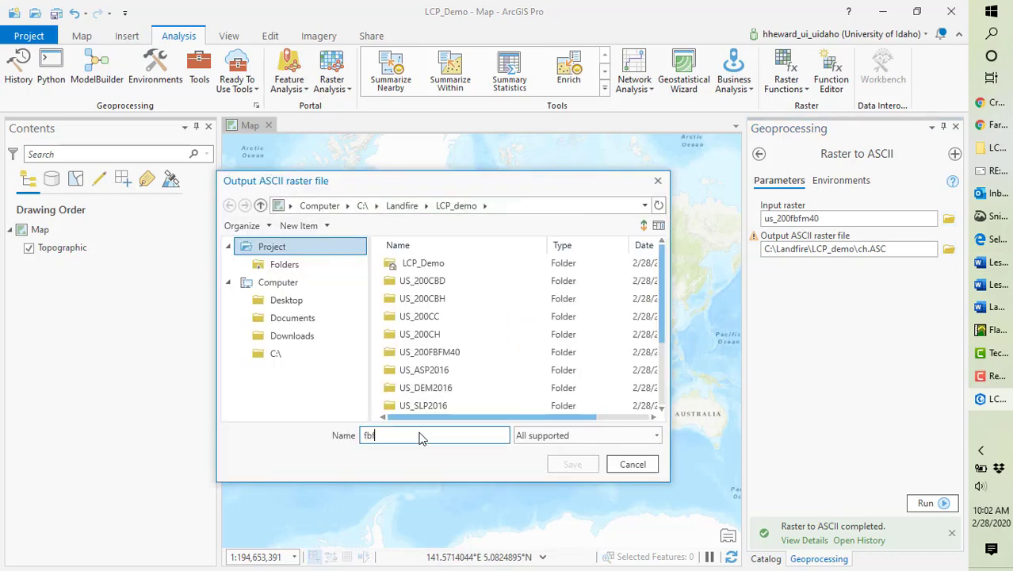
pyautogui.press('Return')
# - Convert the us_asp2016 raster to an ASCII file named asp in C:\Landfire\LCP_demo
pyautogui.click(949, 218)
pyautogui.click(455, 206)
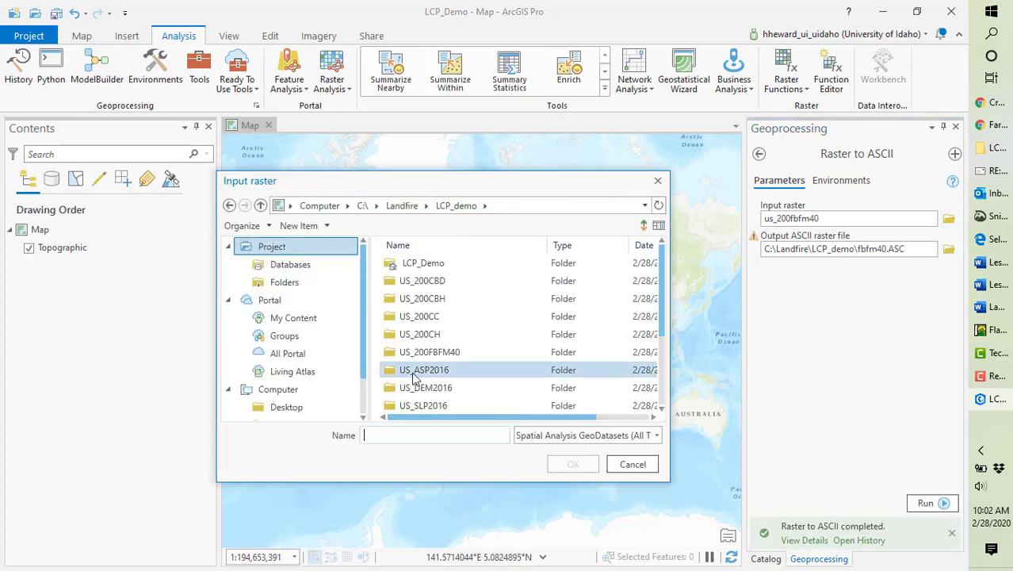
pyautogui.doubleClick(419, 306)
pyautogui.click(391, 269)
pyautogui.click(573, 464)
pyautogui.click(949, 249)
pyautogui.click(434, 435)
pyautogui.write('asp')
pyautogui.press('Return')
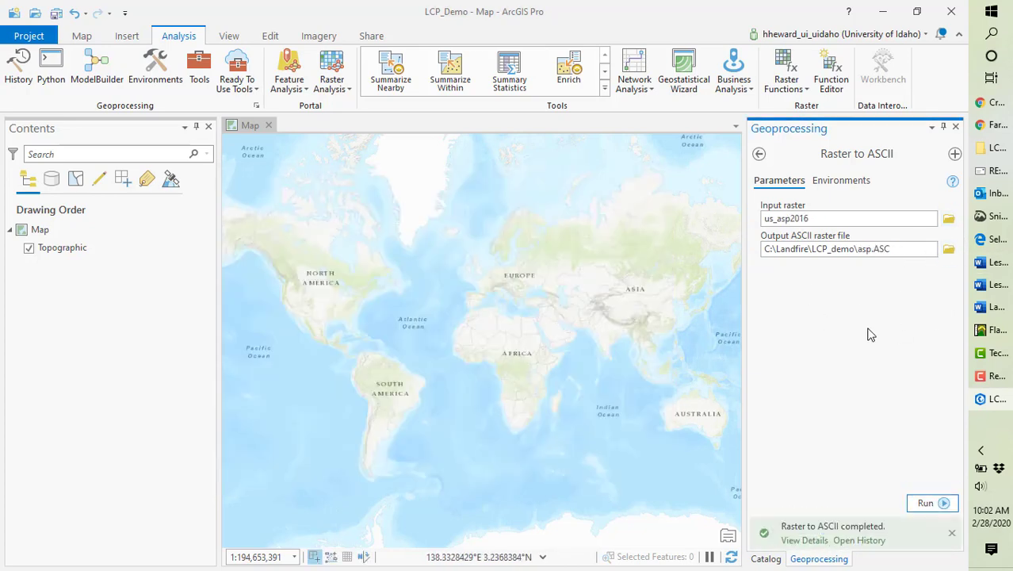
# - Convert the us_dem2016 raster to an ASCII file named dem in C:\Landfire\LCP_demo
pyautogui.click(949, 218)
pyautogui.click(461, 207)
pyautogui.doubleClick(435, 332)
pyautogui.click(421, 263)
pyautogui.click(575, 463)
pyautogui.click(948, 249)
pyautogui.click(426, 434)
pyautogui.write('dem')
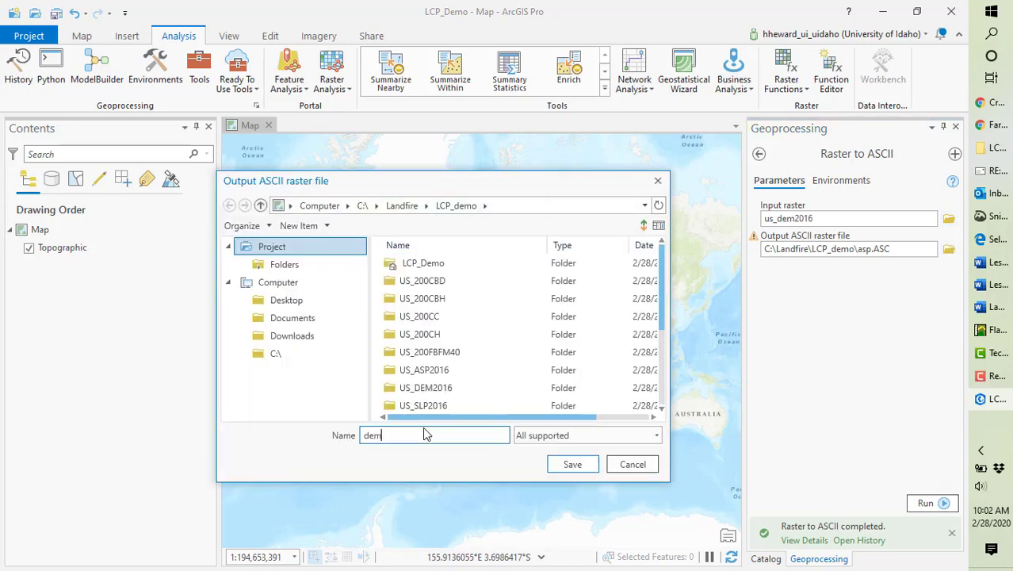
pyautogui.click(572, 464)
pyautogui.click(941, 499)
# - Convert the us_slp2016 raster to an ASCII file named slp in C:\Landfire\LCP_demo
pyautogui.click(949, 218)
pyautogui.click(461, 205)
pyautogui.doubleClick(430, 349)
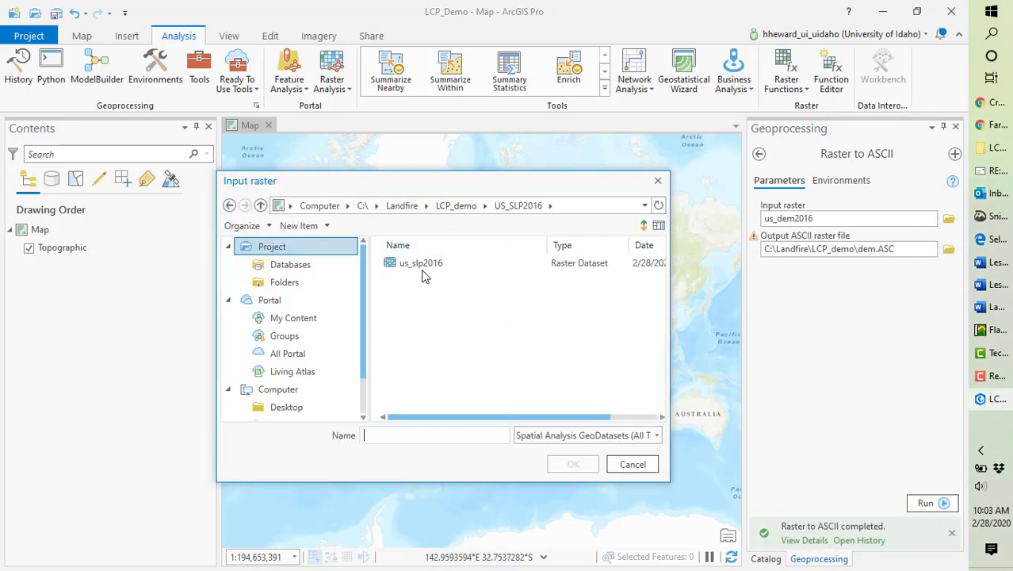
pyautogui.click(422, 265)
pyautogui.click(573, 464)
pyautogui.click(949, 249)
pyautogui.click(425, 434)
pyautogui.write('slp')
pyautogui.click(573, 463)
pyautogui.click(927, 503)
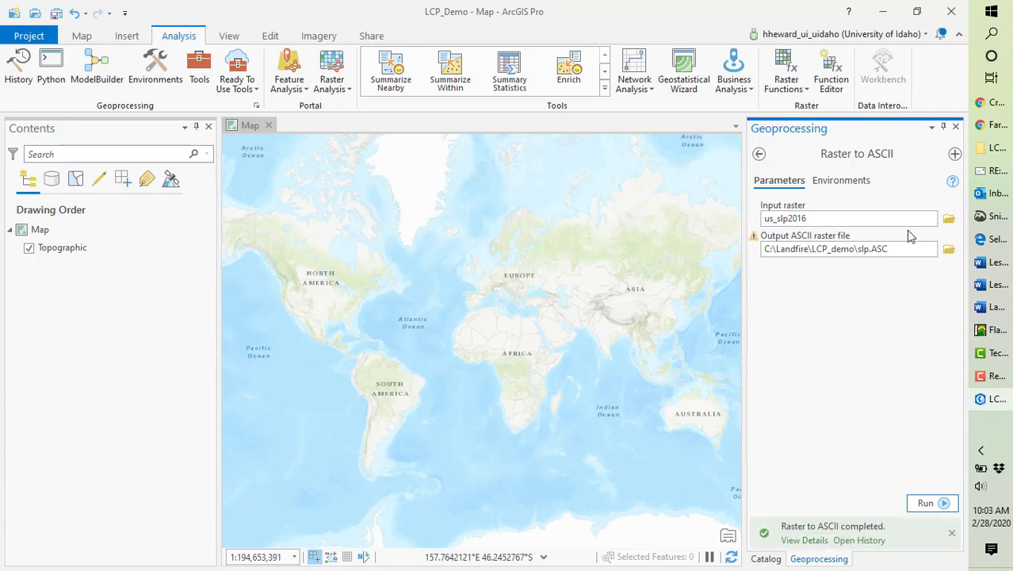
# - Browse the LCP_demo folder from the input raster selection to check the converted ASCII files
pyautogui.click(949, 218)
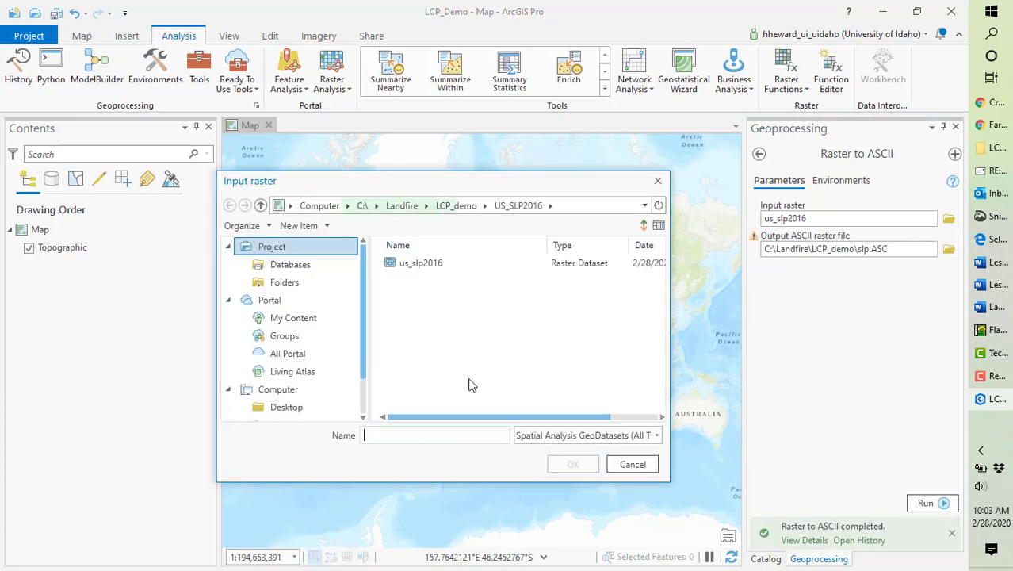
pyautogui.click(456, 205)
pyautogui.scroll(-3, 451, 321)
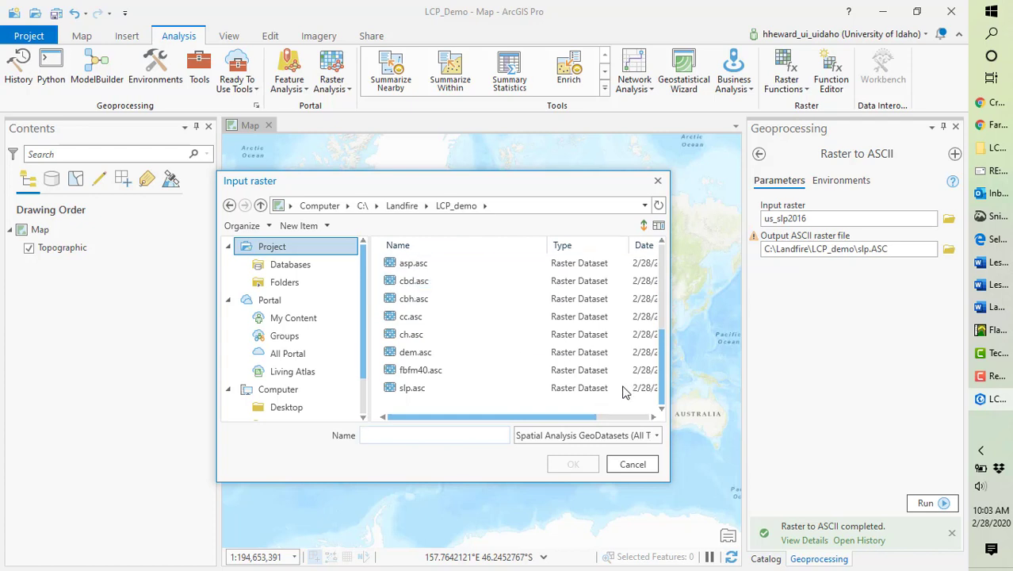
# - Close the input raster selection and save the LCP_Demo project
pyautogui.click(659, 181)
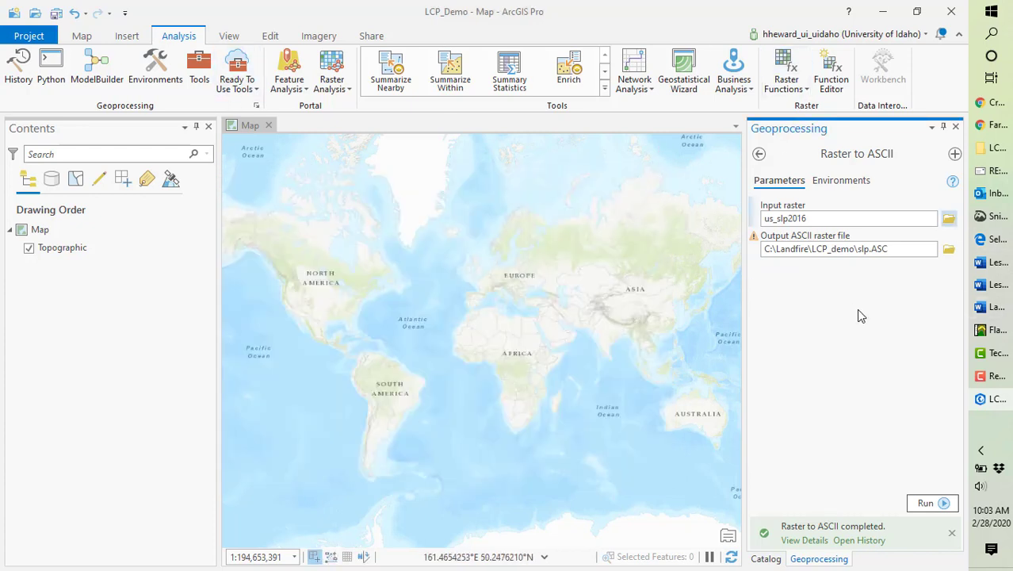
pyautogui.click(56, 14)
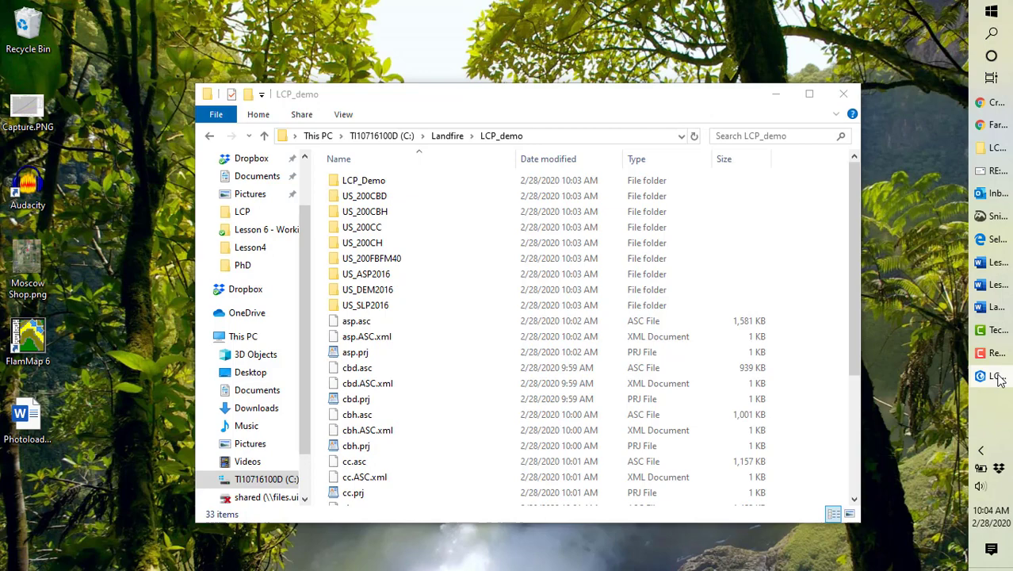
pyautogui.click(994, 377)
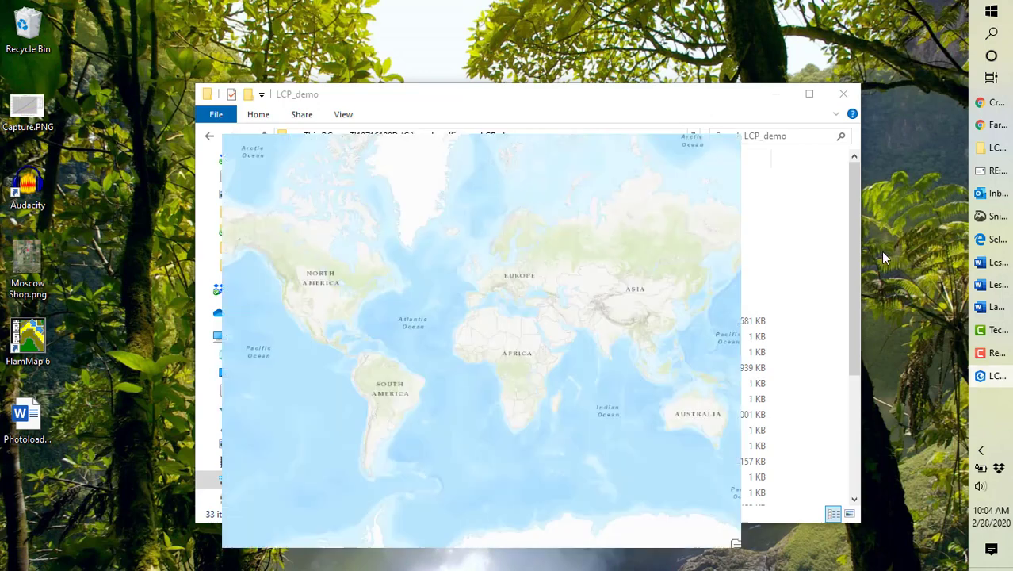
# - Switch to FlamMap 6 and start generating a new landscape (LCP) file
pyautogui.click(991, 12)
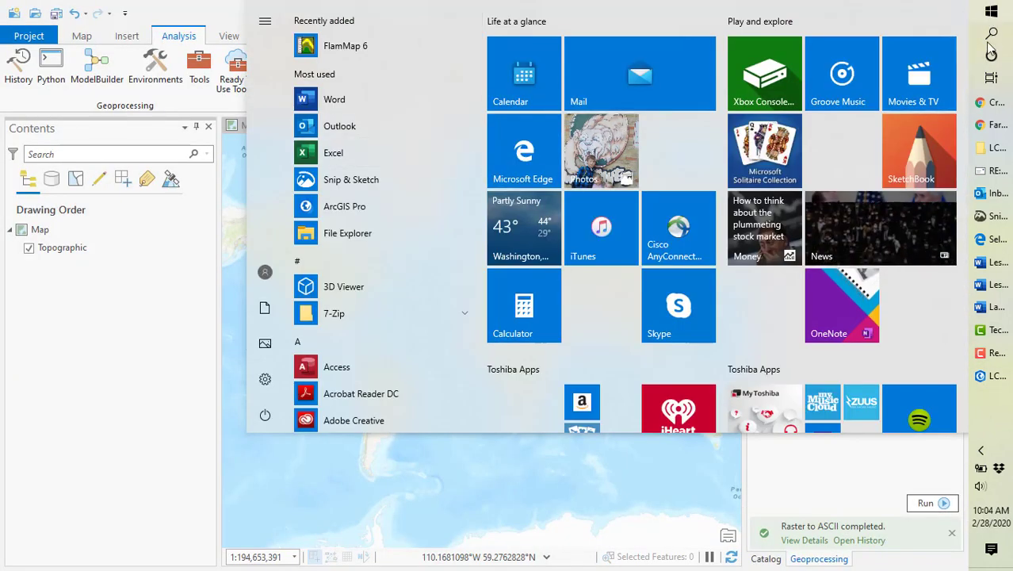
pyautogui.click(991, 35)
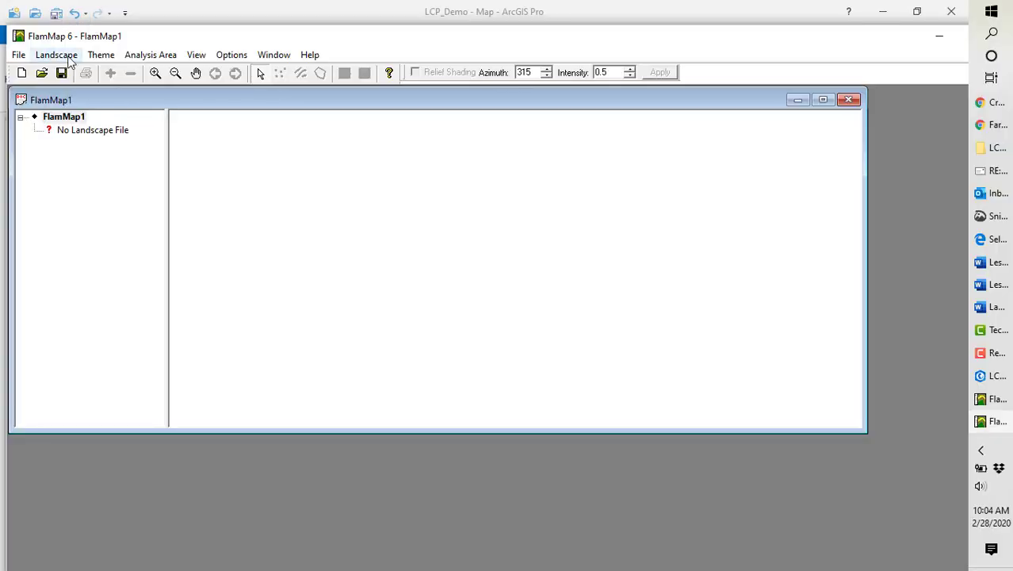
pyautogui.click(56, 55)
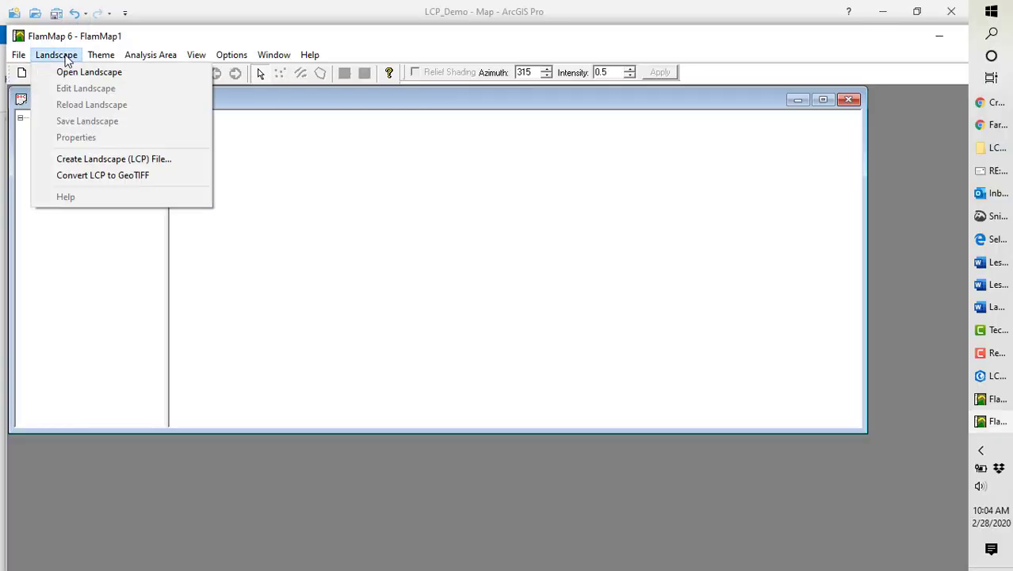
pyautogui.click(117, 158)
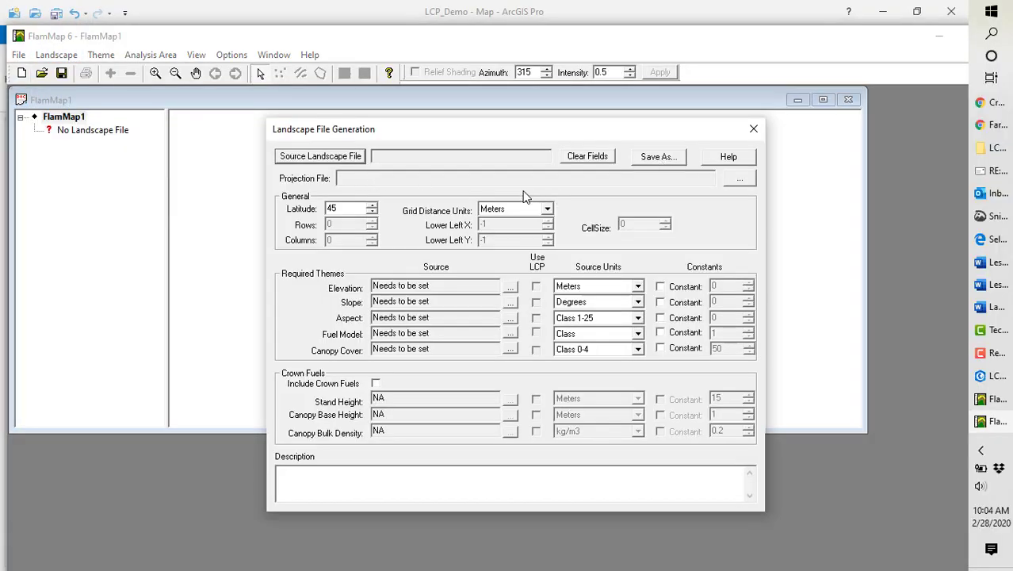
# - Set the elevation theme's source to dem.asc from C:\Landfire\LCP_demo
pyautogui.click(511, 288)
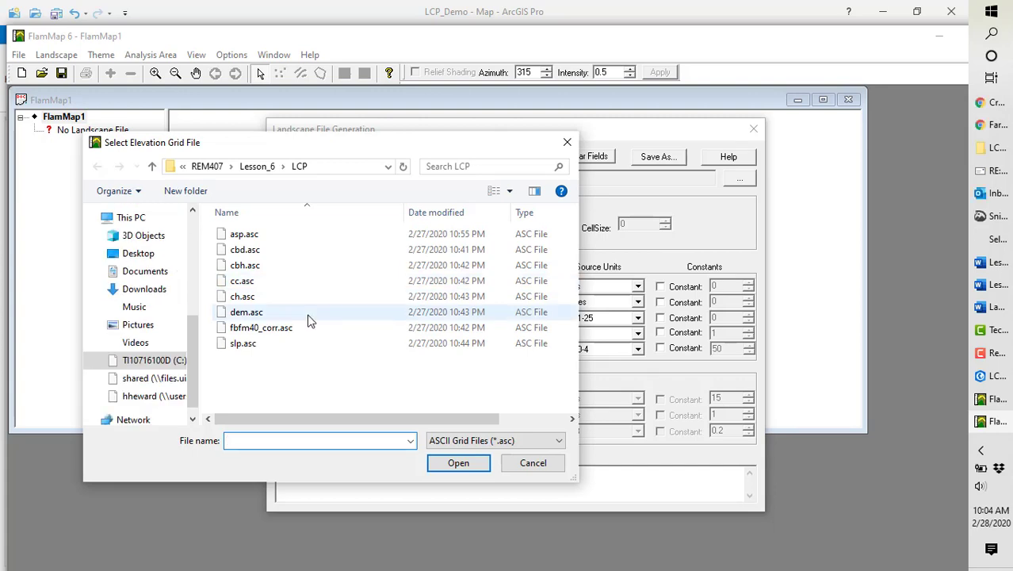
pyautogui.click(143, 363)
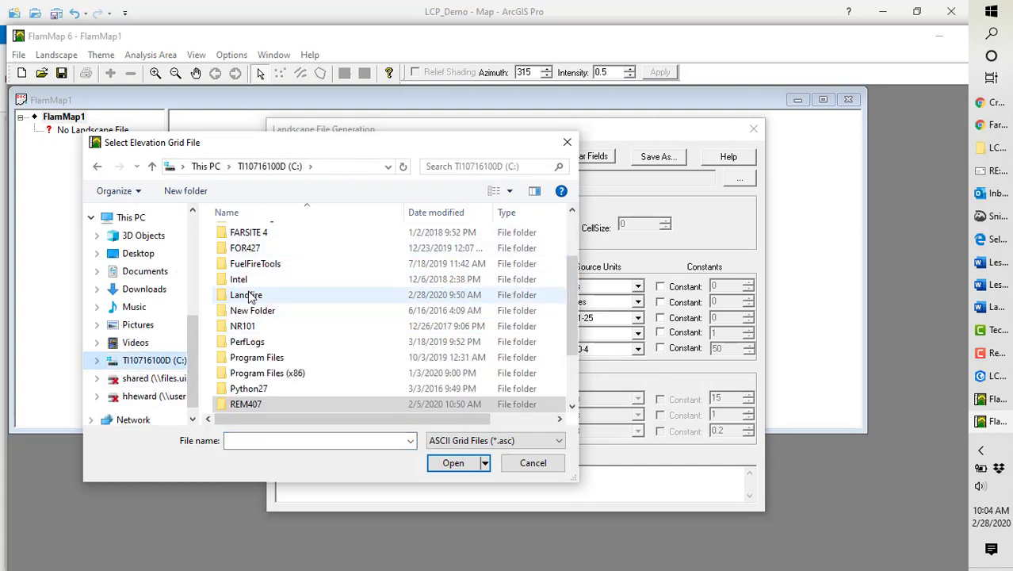
pyautogui.doubleClick(248, 295)
pyautogui.doubleClick(244, 235)
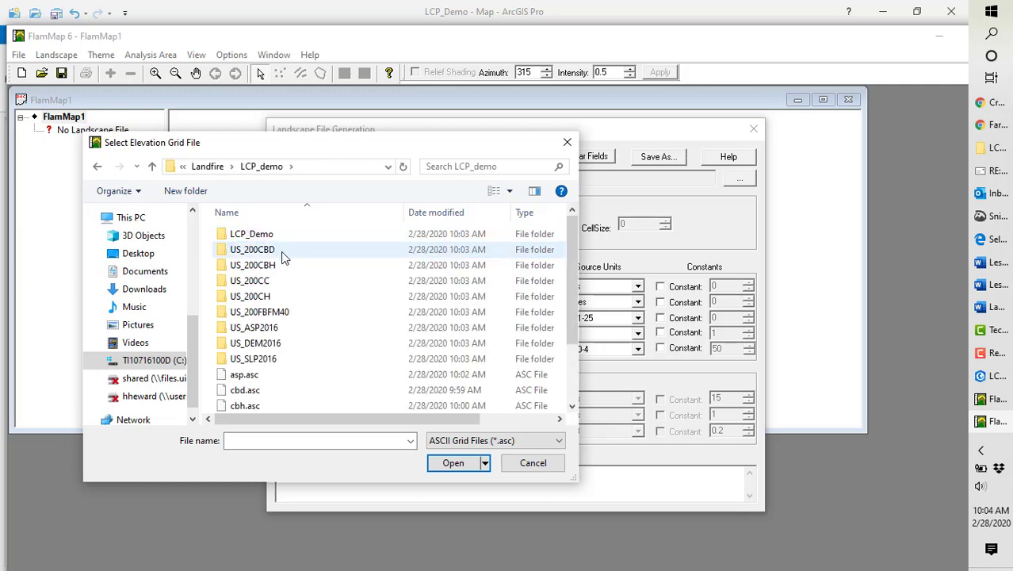
pyautogui.scroll(-2, 283, 257)
pyautogui.click(236, 376)
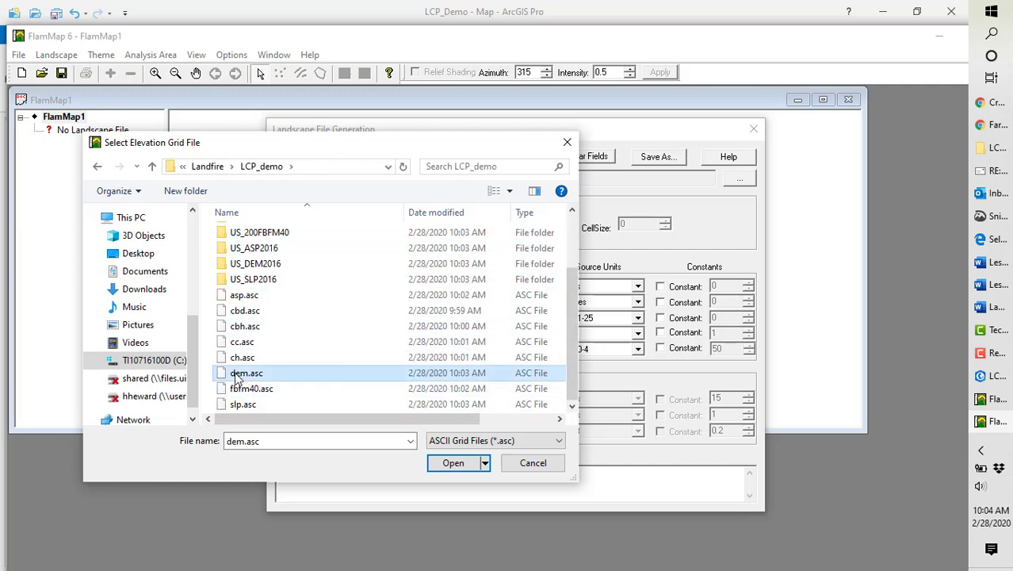
pyautogui.click(452, 462)
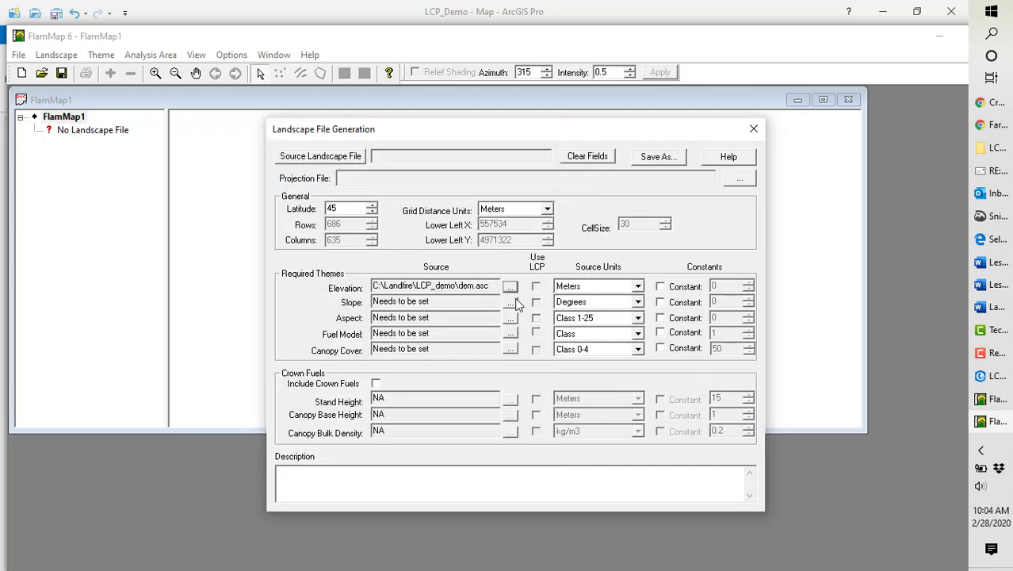
# - Set slp.asc as the slope source and asp.asc as the aspect source
pyautogui.click(511, 302)
pyautogui.scroll(-2, 334, 283)
pyautogui.click(242, 405)
pyautogui.click(448, 464)
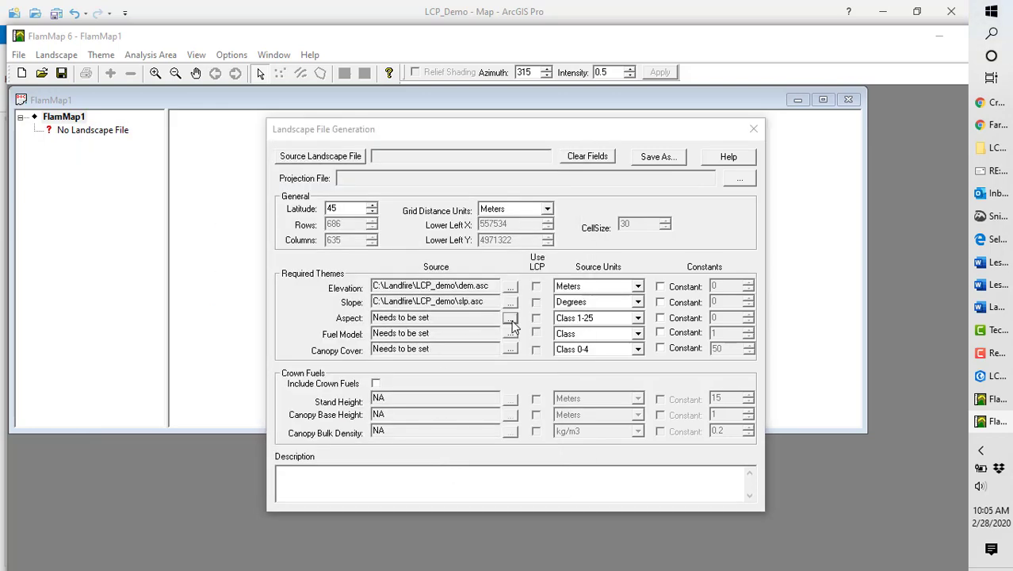
pyautogui.click(511, 317)
pyautogui.click(244, 343)
pyautogui.press('Return')
# - Set fbfm40.asc as the fuel model source and cc.asc as the canopy cover source
pyautogui.click(511, 332)
pyautogui.scroll(-2, 317, 333)
pyautogui.click(226, 390)
pyautogui.click(453, 462)
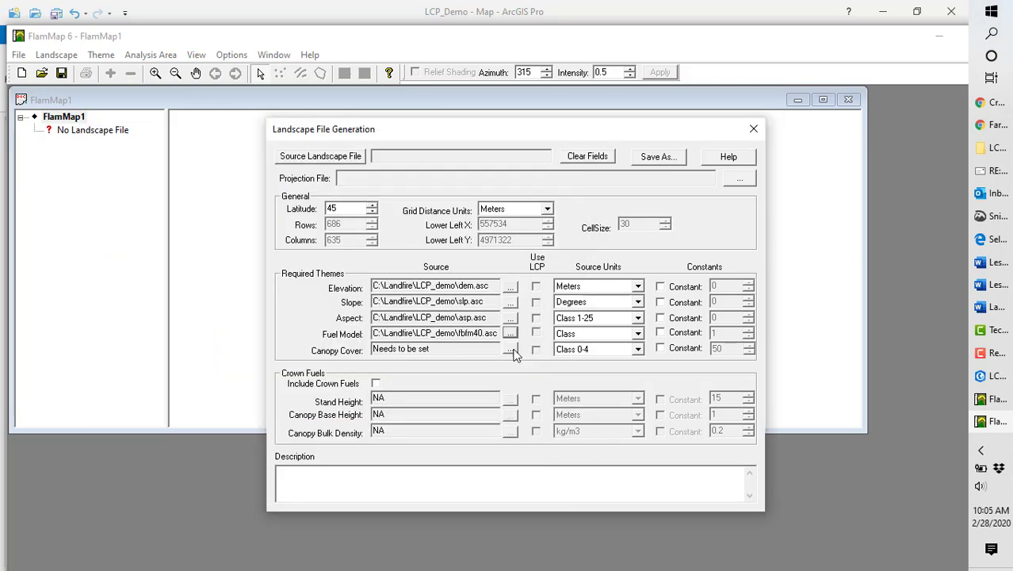
pyautogui.click(511, 348)
pyautogui.scroll(-1, 249, 360)
pyautogui.click(241, 342)
pyautogui.click(452, 462)
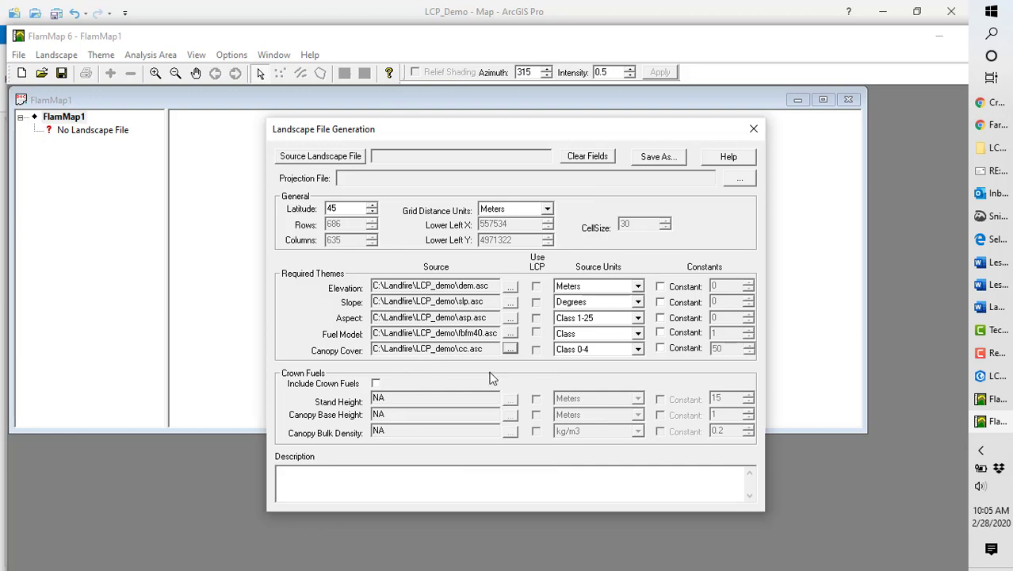
# - Include crown fuels in the landscape and set the stand height source to ch.asc
pyautogui.click(376, 384)
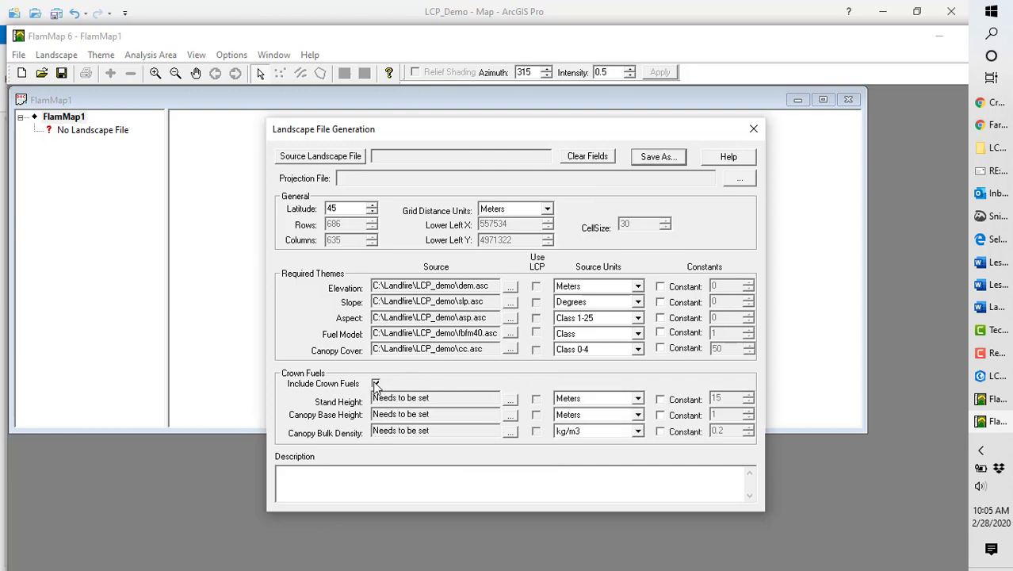
pyautogui.click(509, 400)
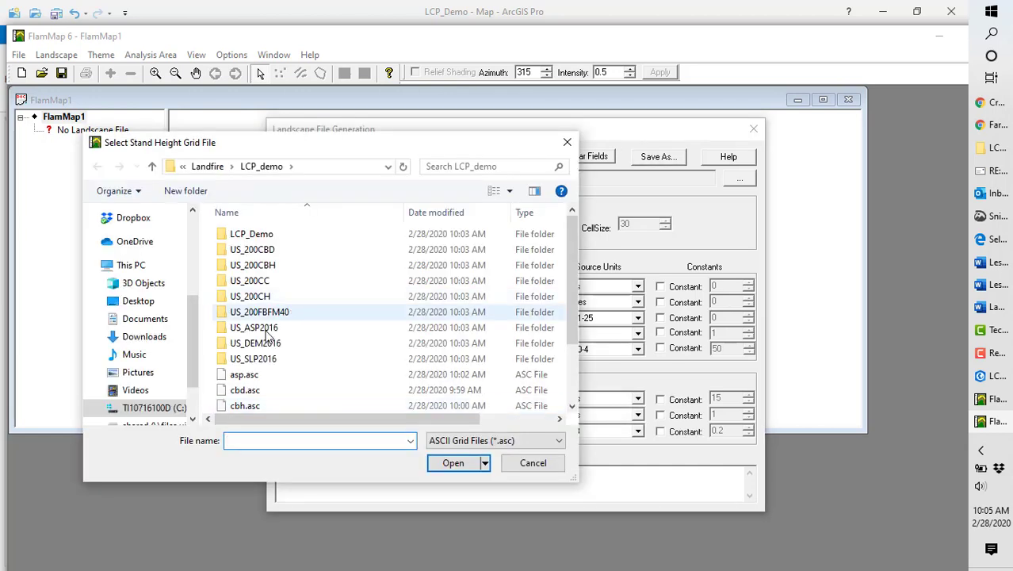
pyautogui.moveTo(353, 146); pyautogui.dragTo(737, 130)
pyautogui.scroll(-3, 682, 309)
pyautogui.click(630, 338)
pyautogui.click(837, 442)
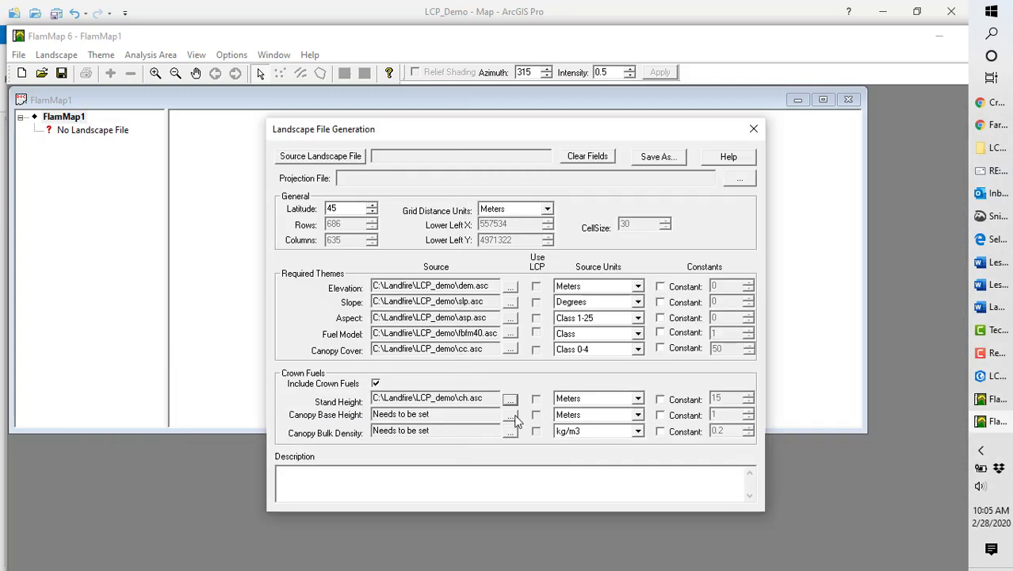
# - Set cbh.asc as the canopy base height source and cbd.asc as the canopy bulk density source
pyautogui.click(511, 416)
pyautogui.click(628, 385)
pyautogui.click(837, 442)
pyautogui.click(511, 431)
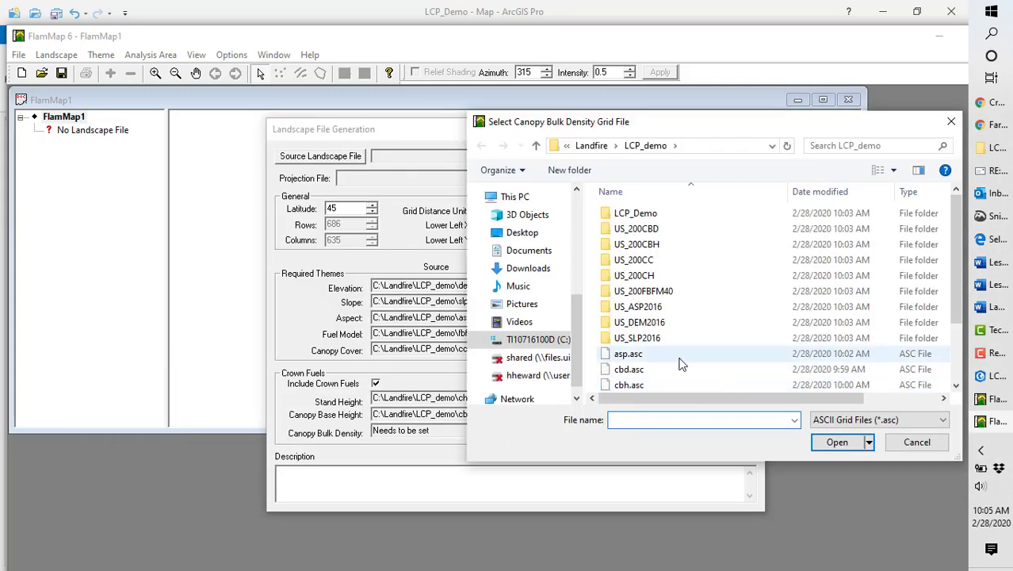
pyautogui.click(630, 369)
pyautogui.click(834, 444)
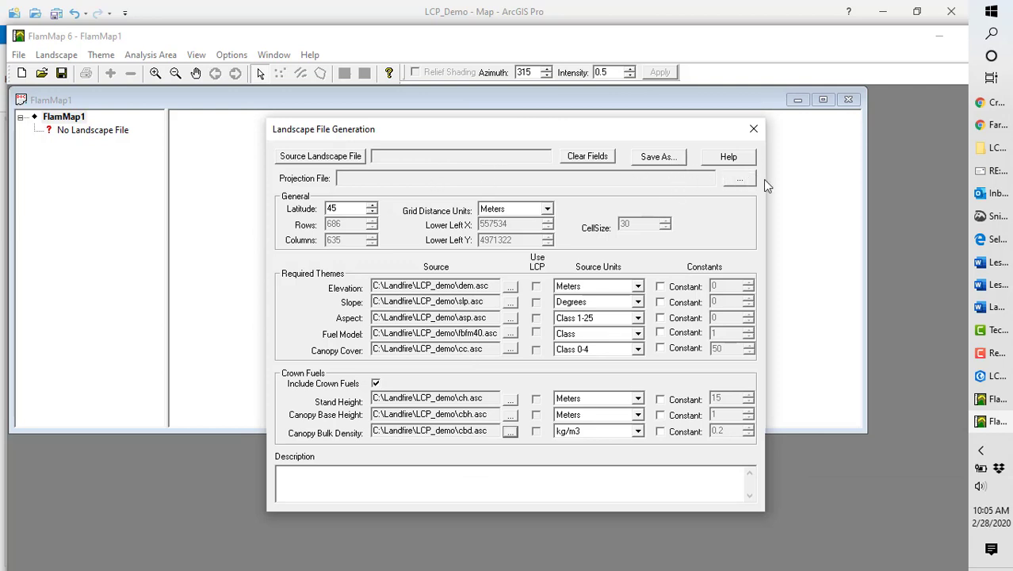
# - Assign asp.prj from C:\Landfire\LCP_demo as the landscape's projection file
pyautogui.click(739, 182)
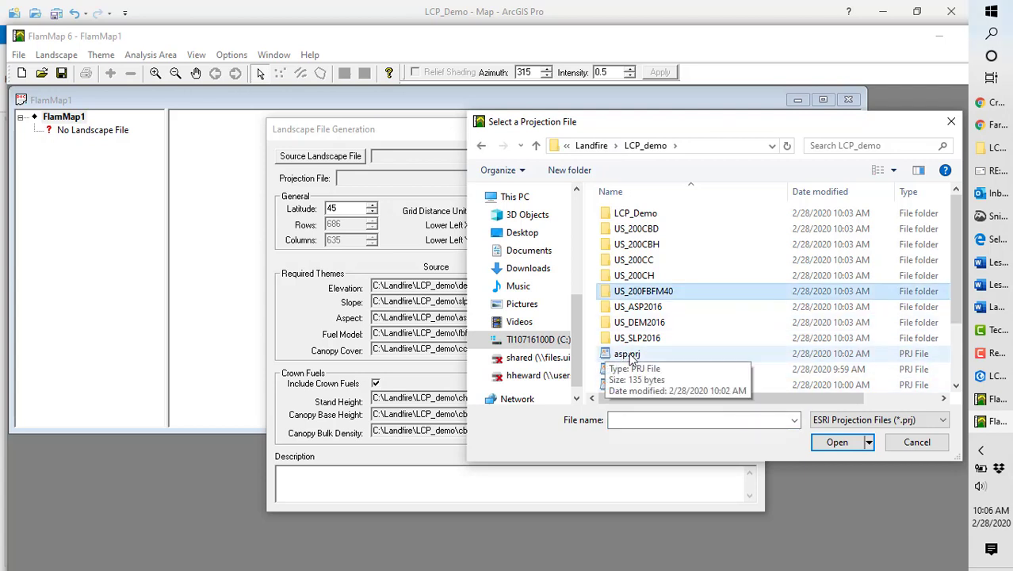
pyautogui.click(627, 359)
pyautogui.click(837, 443)
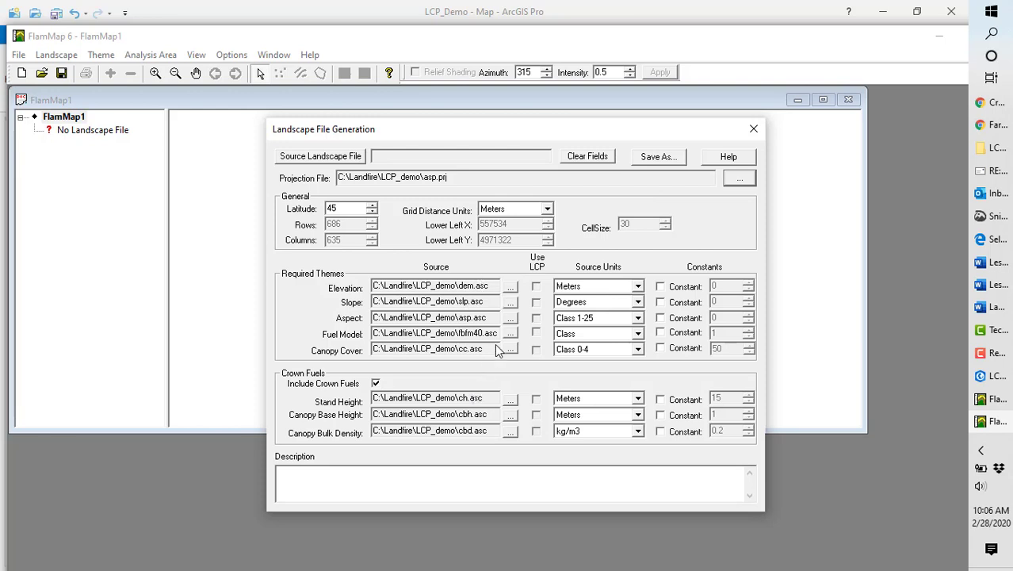
# - Save the landscape file as LCP_demo in C:\Landfire\LCP_demo\LCP_Demo, proceed with its creation, and close the landscape generation dialog
pyautogui.click(650, 158)
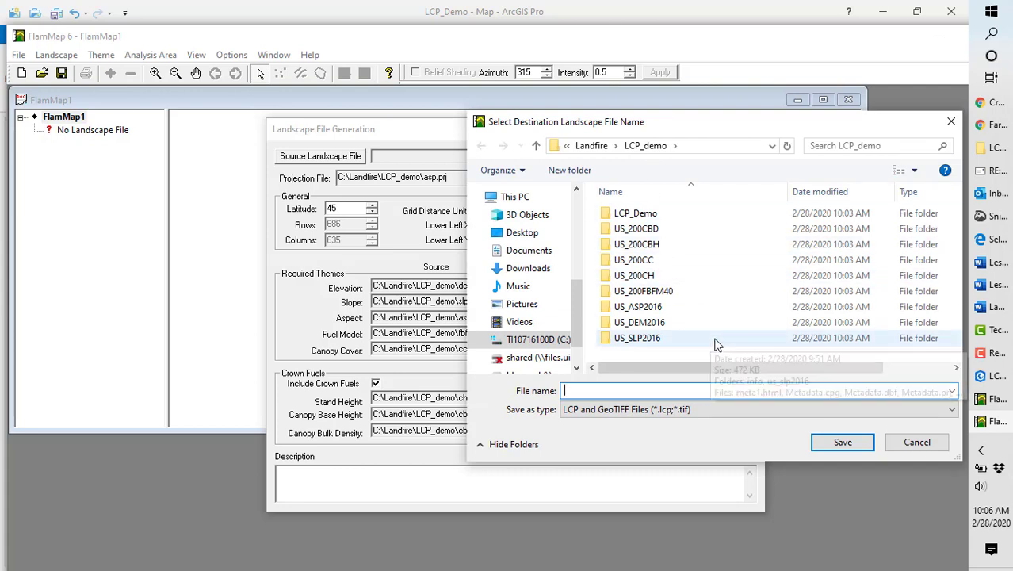
pyautogui.write('LCP')
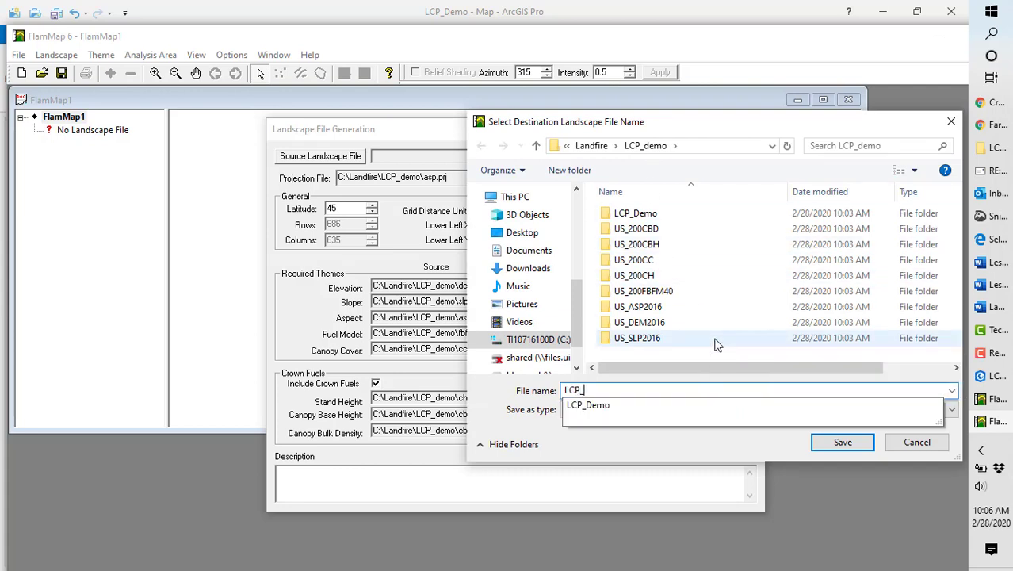
pyautogui.write('_demo')
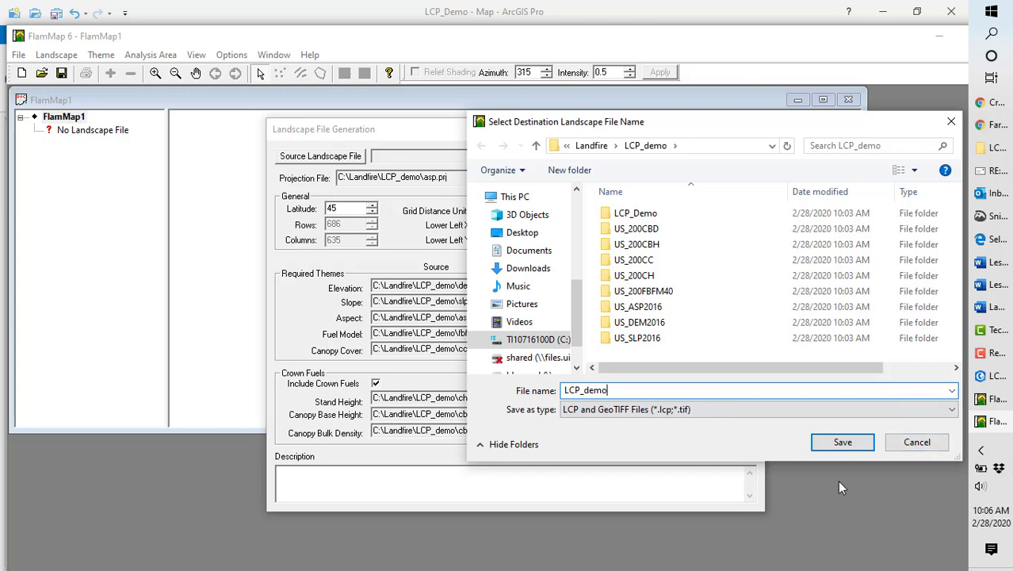
pyautogui.click(828, 443)
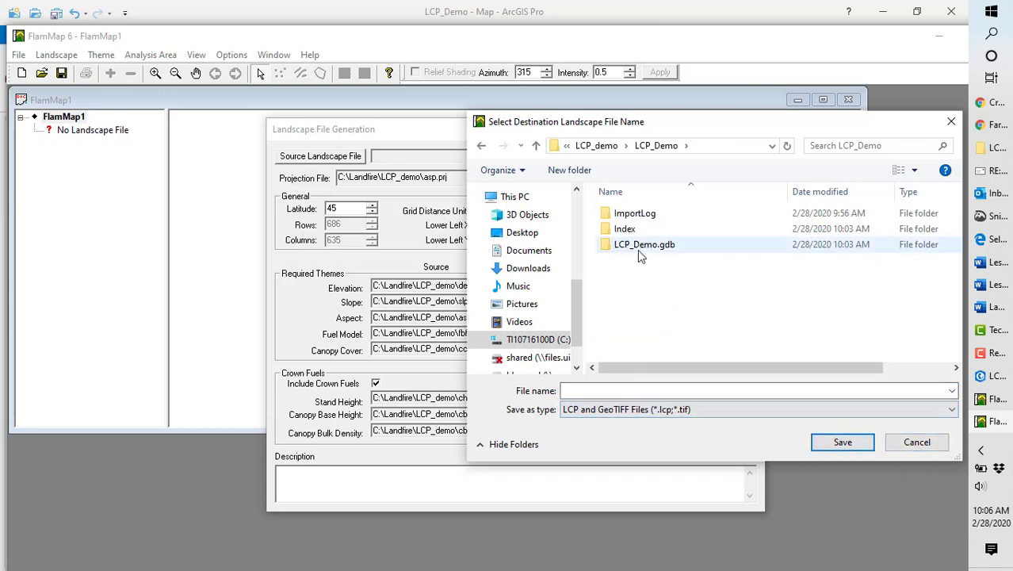
pyautogui.click(602, 390)
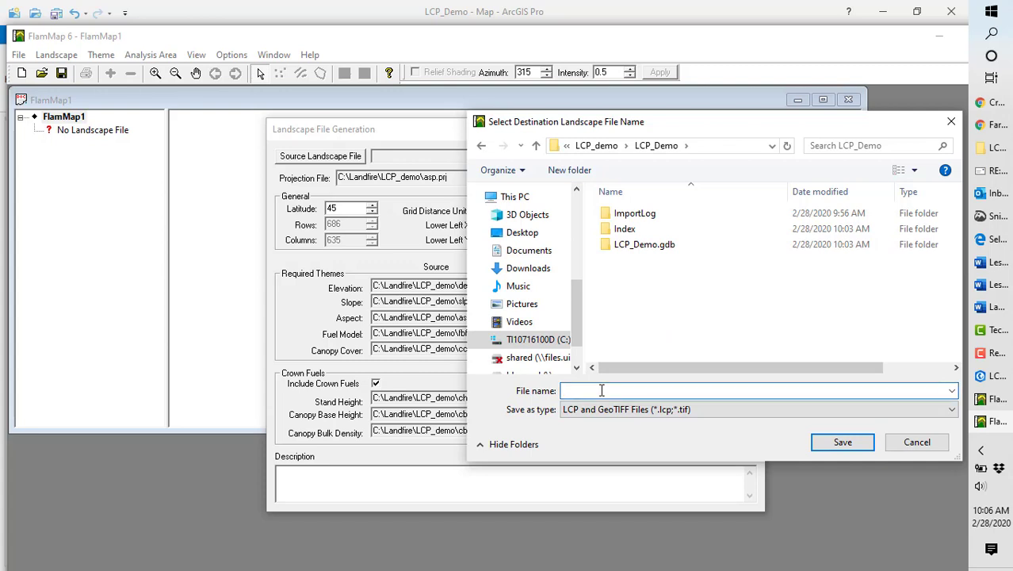
pyautogui.write('LCP_demo')
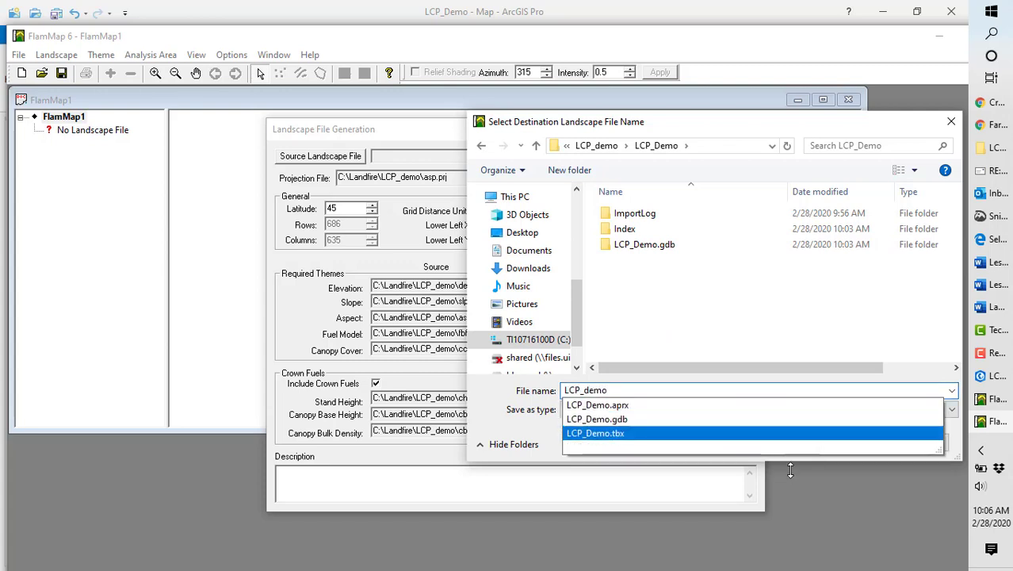
pyautogui.click(817, 505)
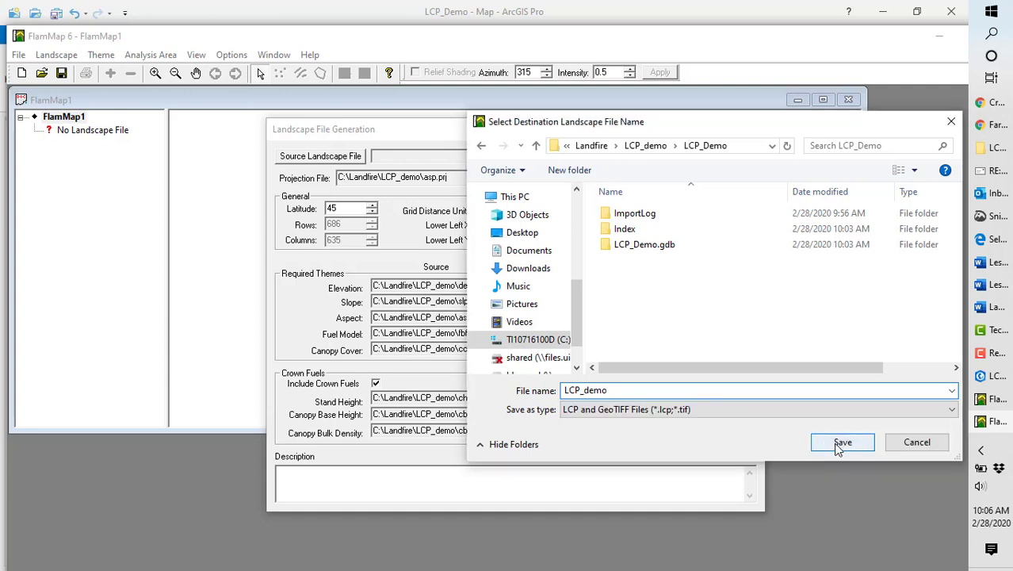
pyautogui.click(833, 443)
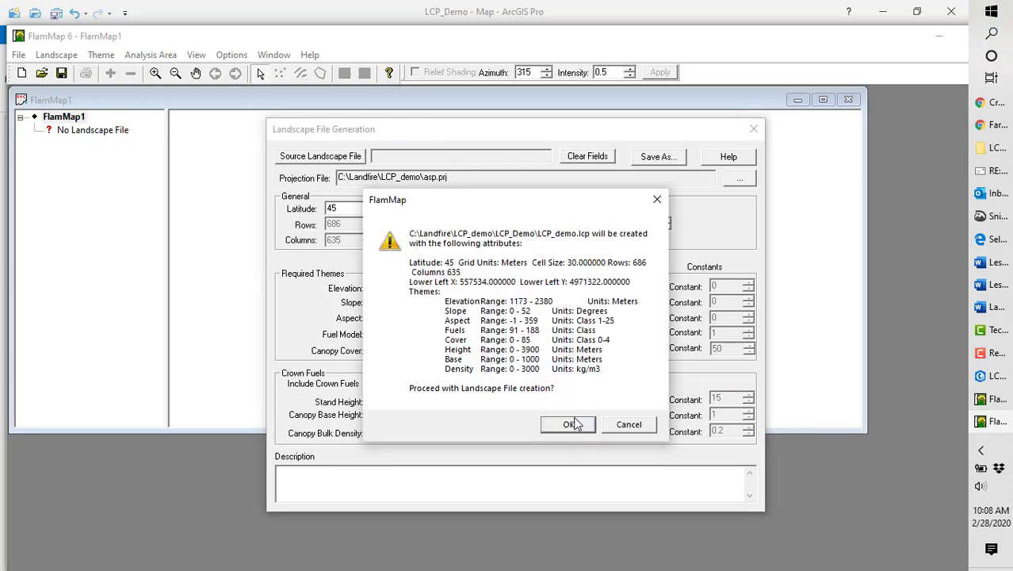
pyautogui.click(568, 424)
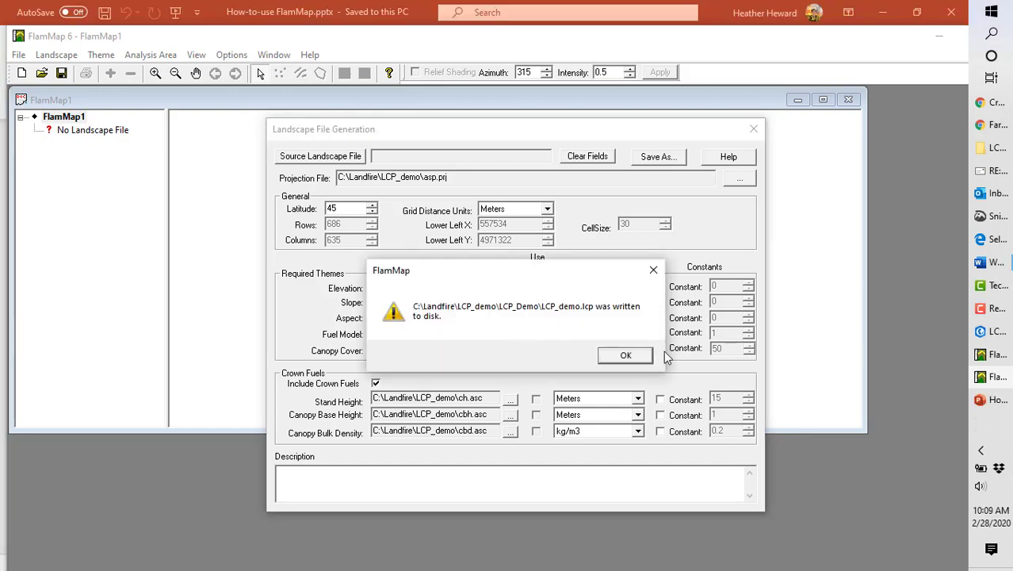
pyautogui.click(625, 357)
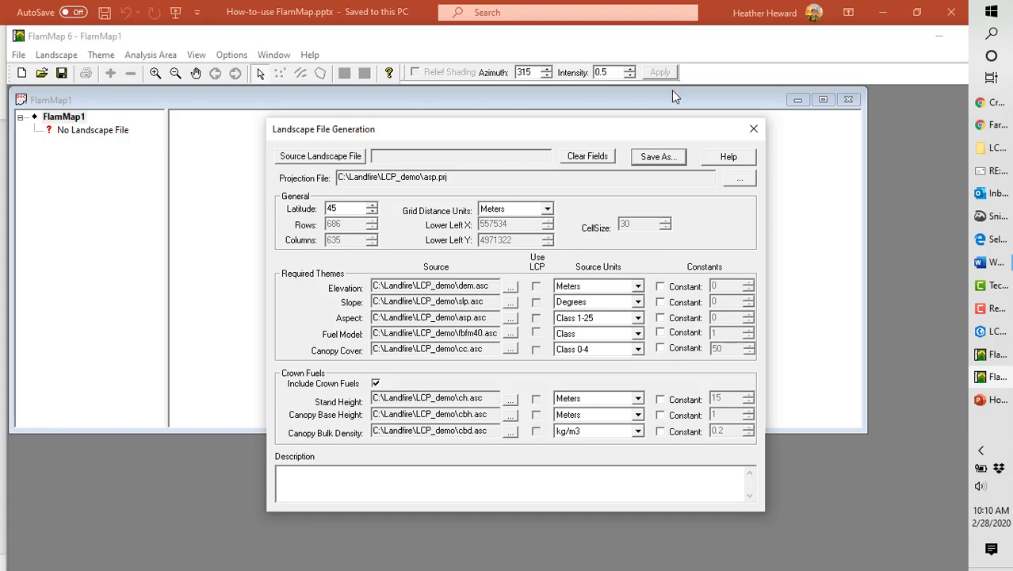
pyautogui.click(754, 129)
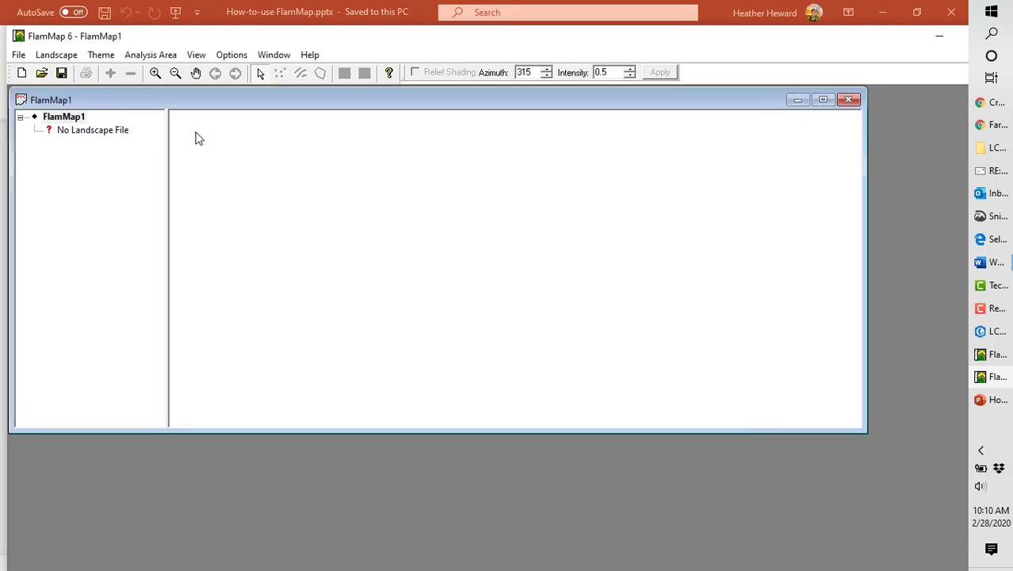
# - Load LCP_demo.lcp from the LCP_Demo folder as the landscape file of the FlamMap1 project
pyautogui.click(99, 132)
pyautogui.doubleClick(82, 131)
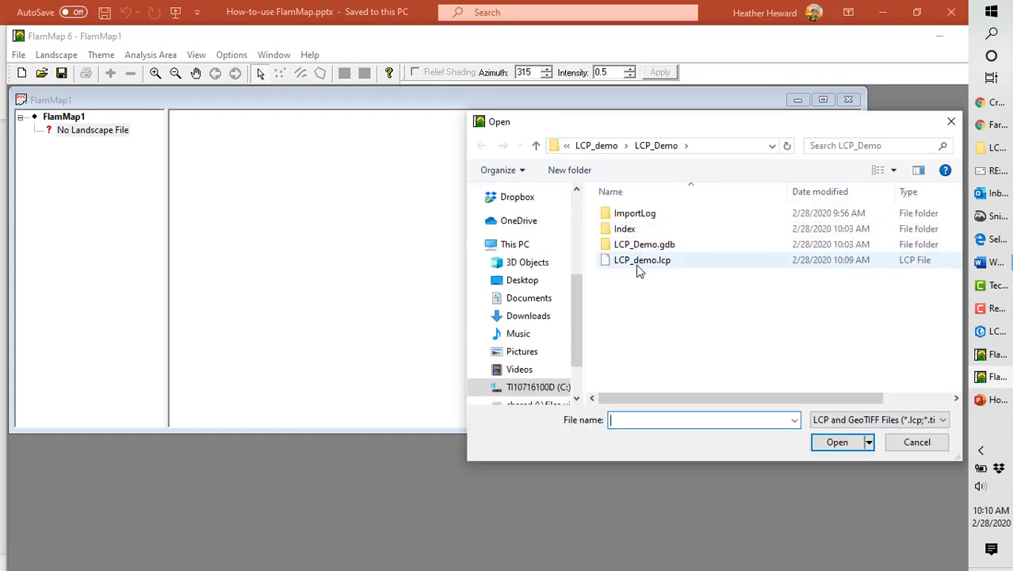
pyautogui.click(638, 263)
pyautogui.click(839, 444)
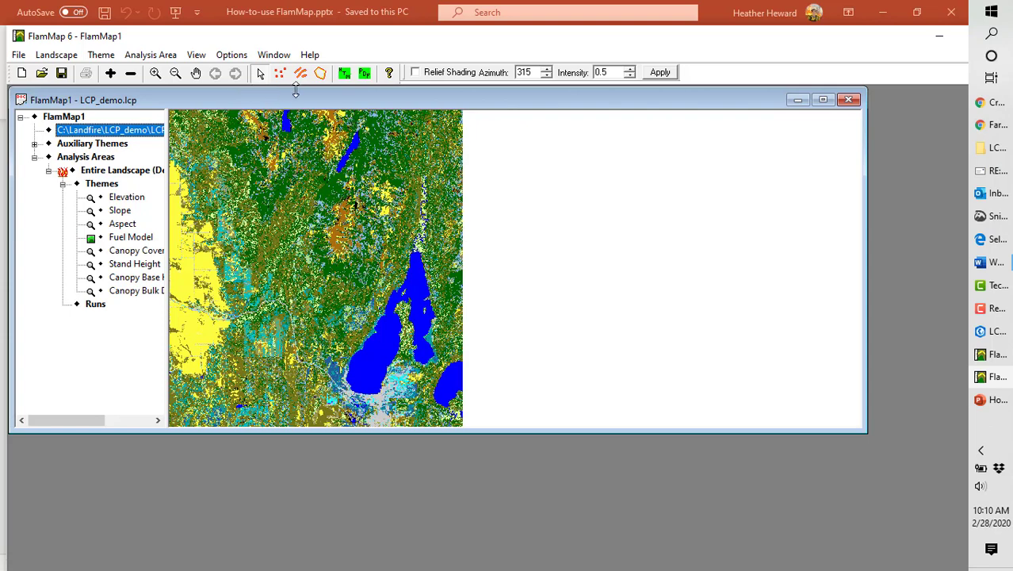
# - Start adding a new vector theme and browse to the C:\REM407\Lesson_5\BBB_data folder for the shapefile
pyautogui.click(102, 55)
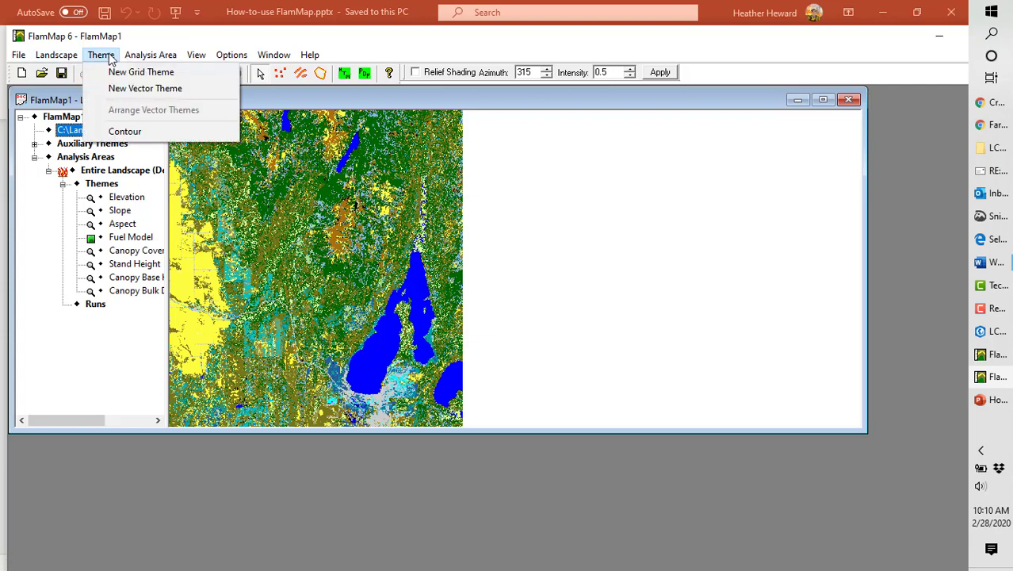
pyautogui.click(145, 89)
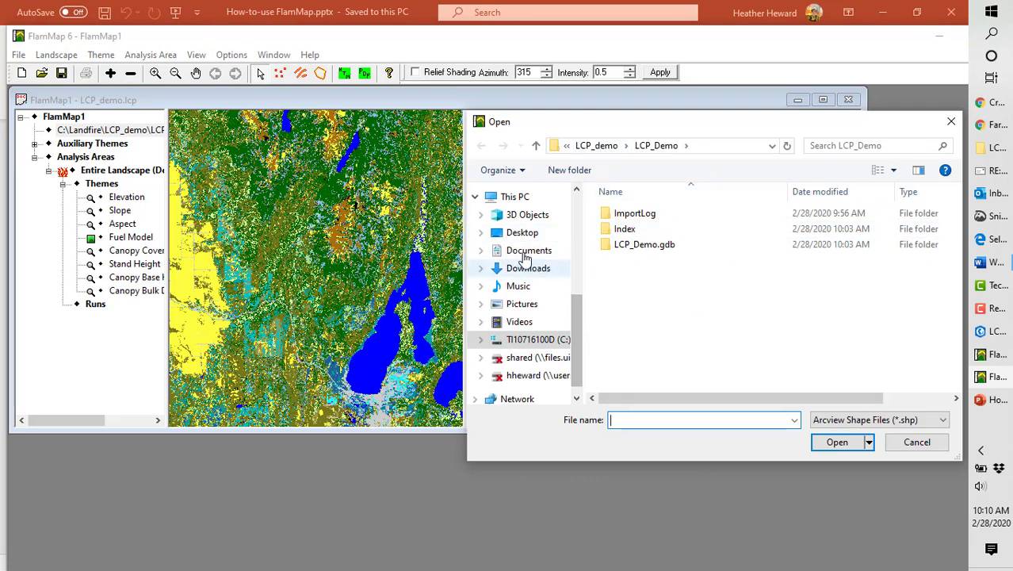
pyautogui.click(596, 146)
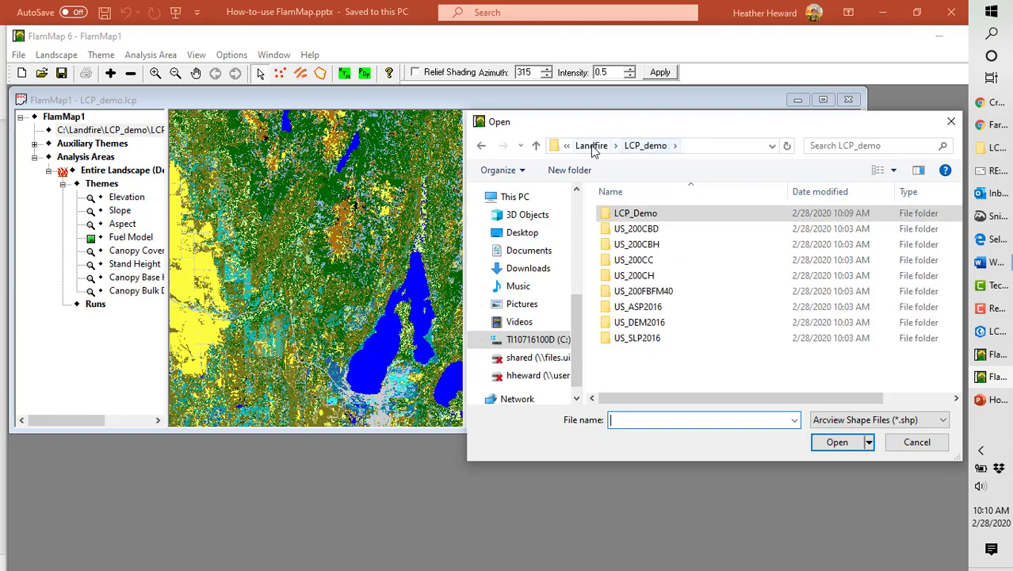
pyautogui.click(594, 148)
pyautogui.click(609, 148)
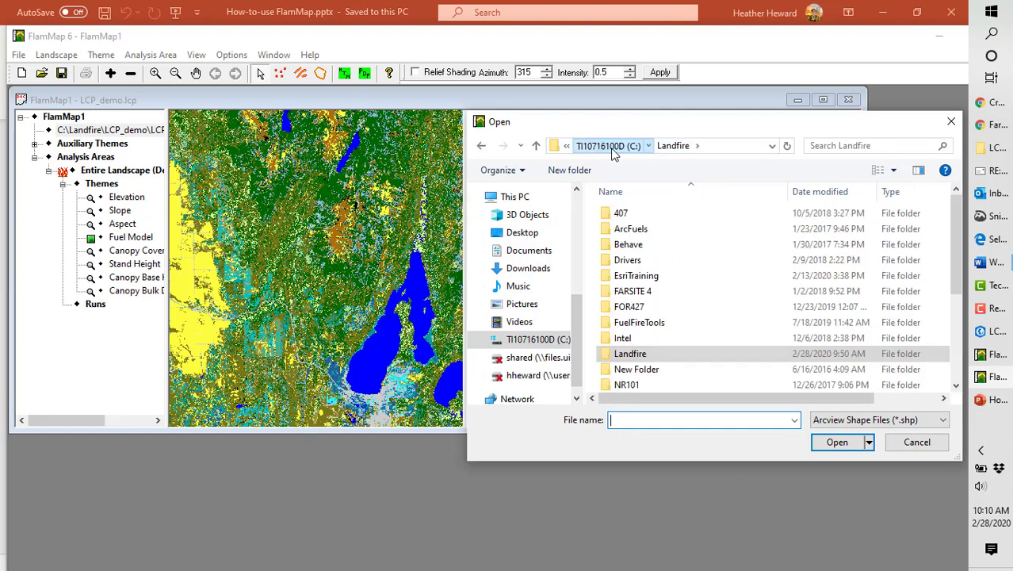
pyautogui.scroll(-1, 649, 344)
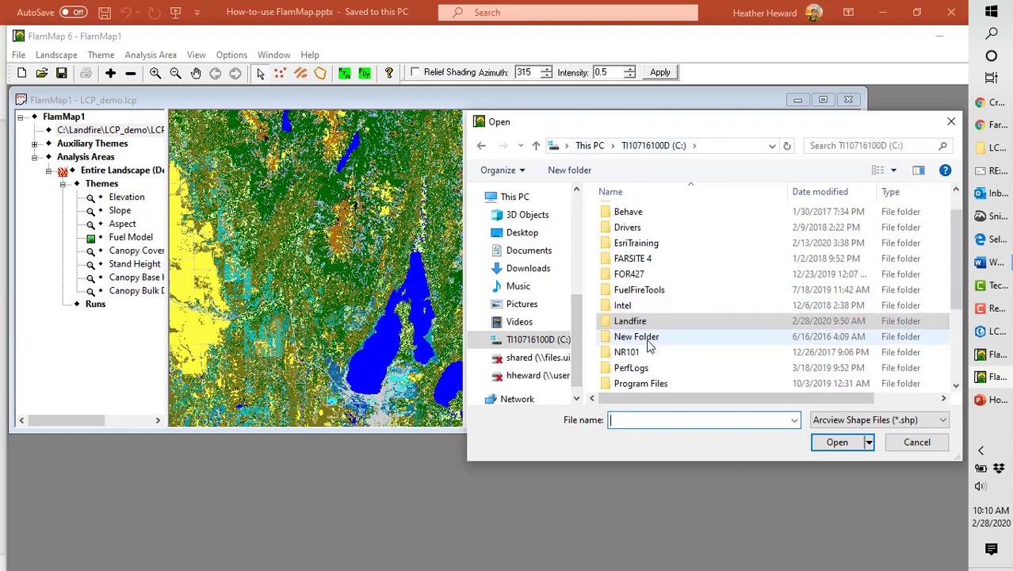
pyautogui.scroll(-1, 648, 343)
pyautogui.scroll(-2, 649, 343)
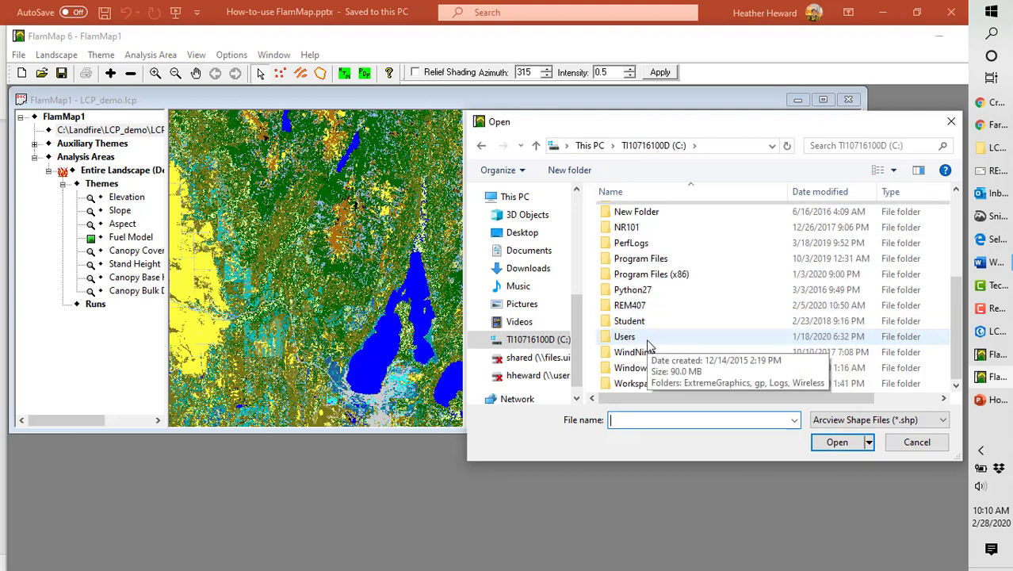
pyautogui.doubleClick(620, 307)
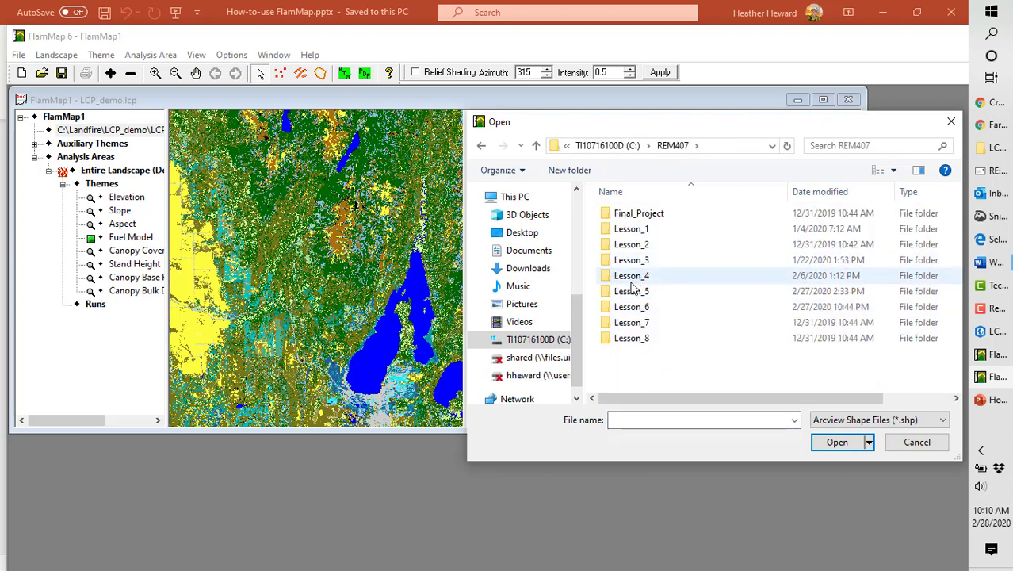
pyautogui.click(632, 293)
pyautogui.doubleClick(632, 293)
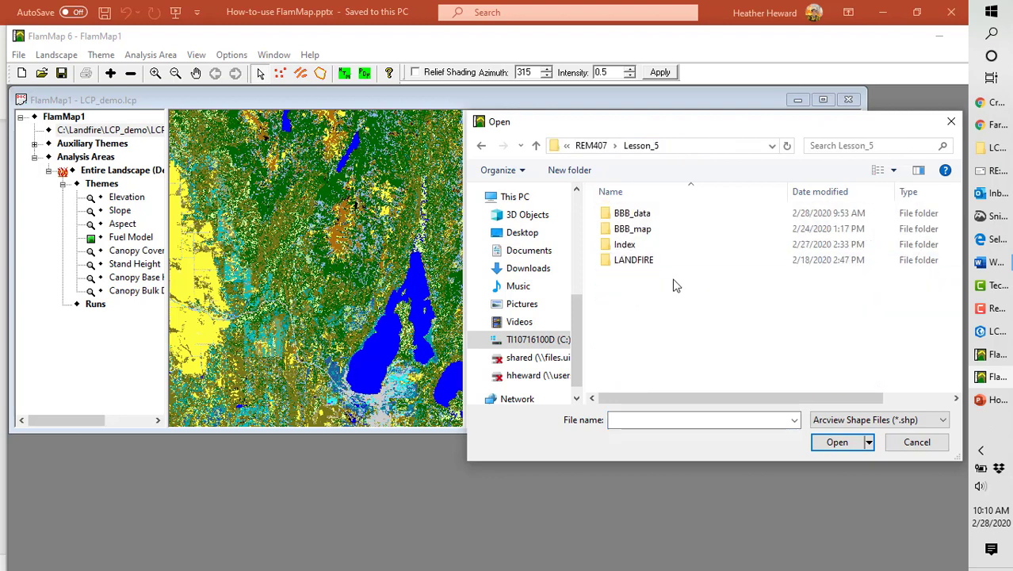
pyautogui.doubleClick(623, 216)
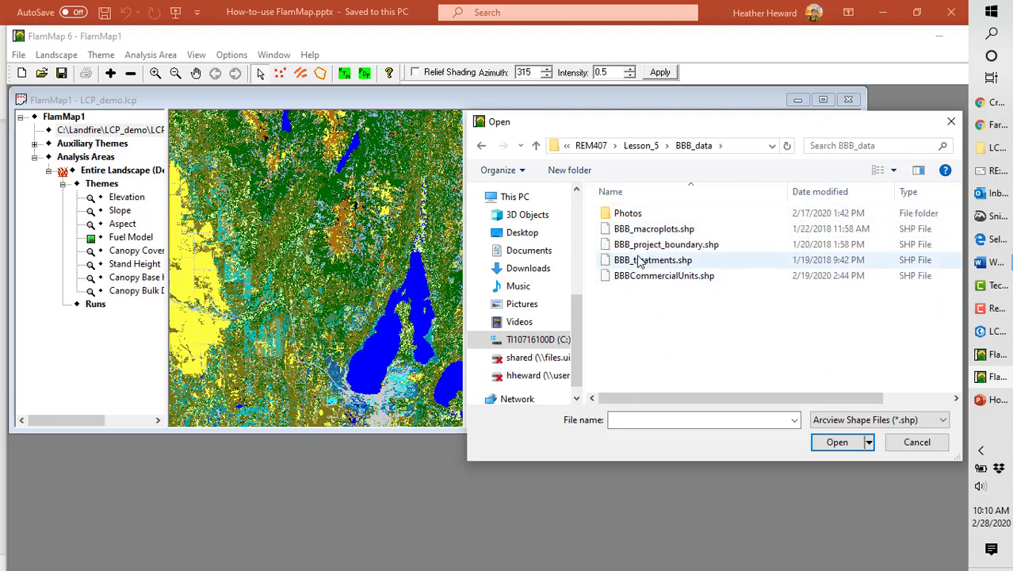
# - Load BBB_project_boundary.shp as a vector theme over the landscape
pyautogui.click(656, 278)
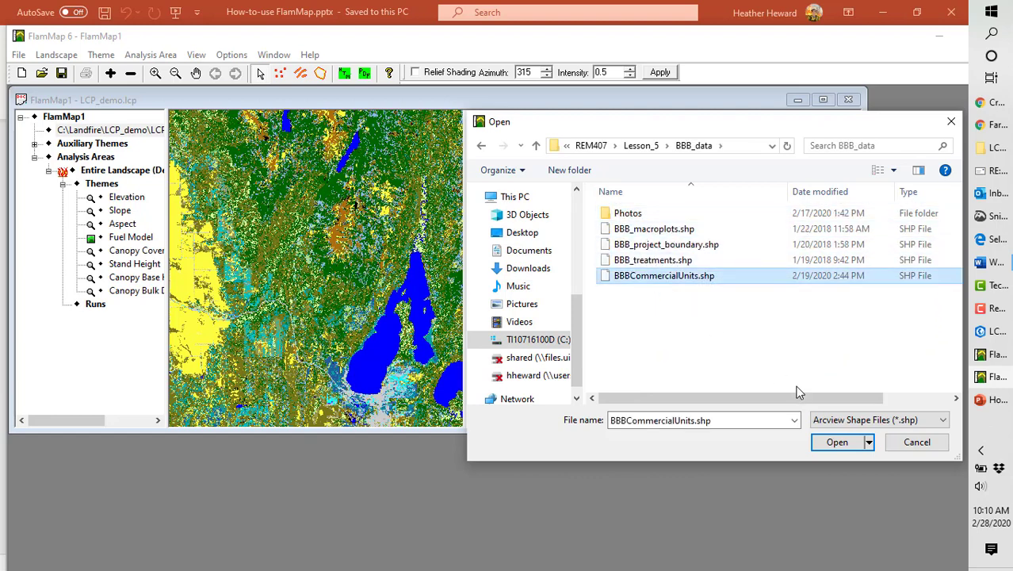
pyautogui.click(646, 245)
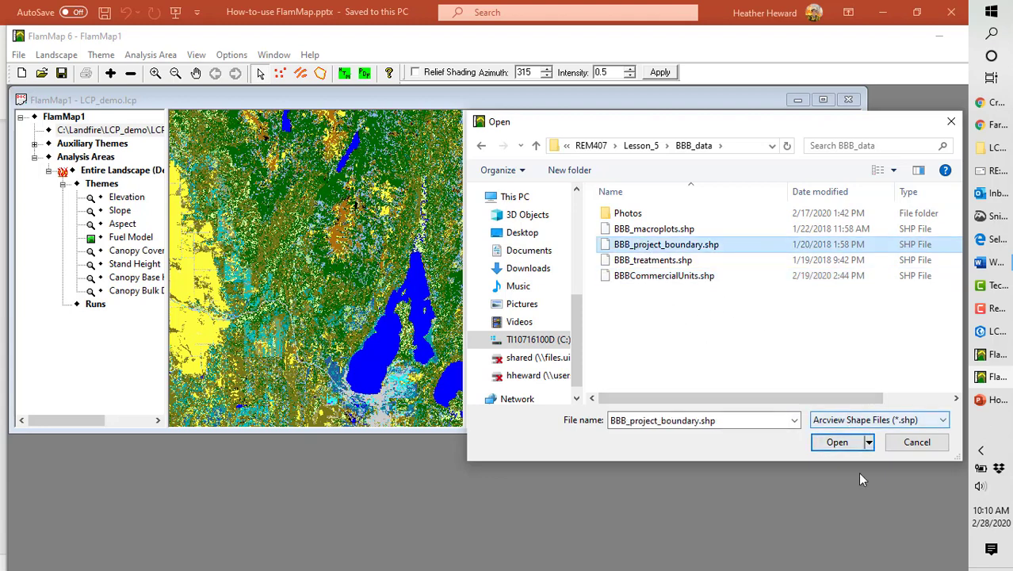
pyautogui.click(837, 444)
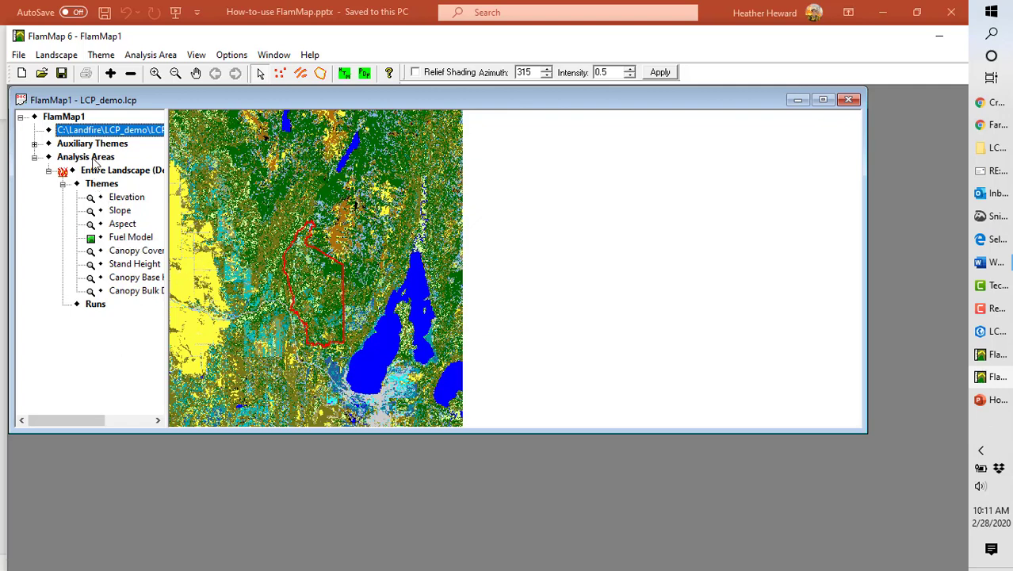
# - Create a new FlamMap/MTT/TOM run for the entire landscape and name it BBB_test
pyautogui.click(91, 308)
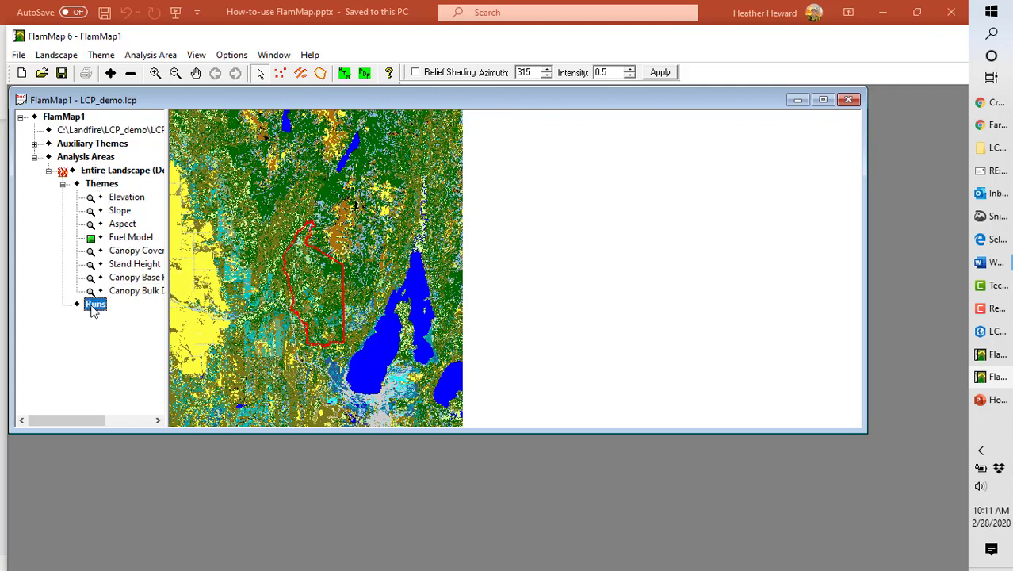
pyautogui.rightClick(92, 307)
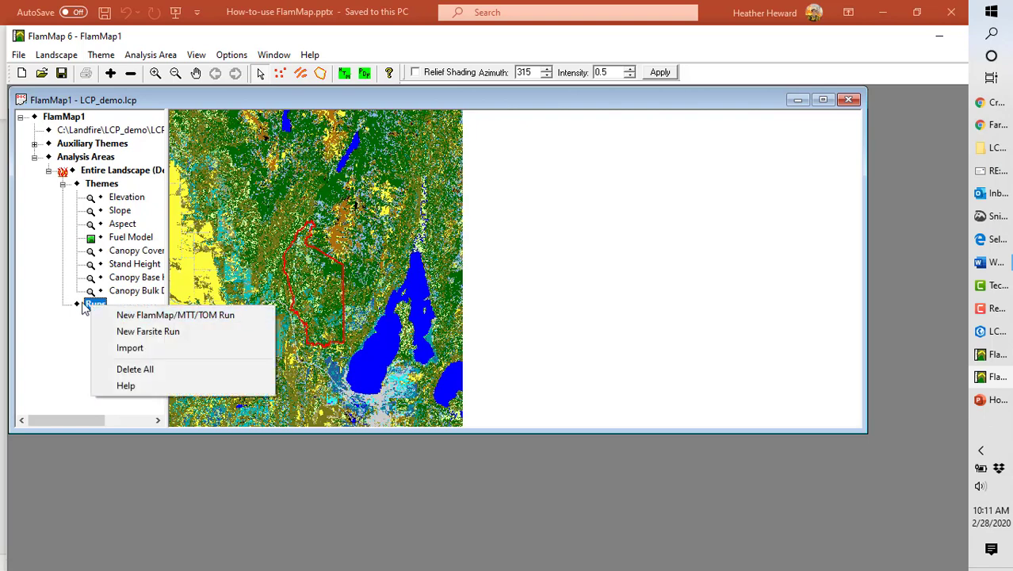
pyautogui.click(87, 305)
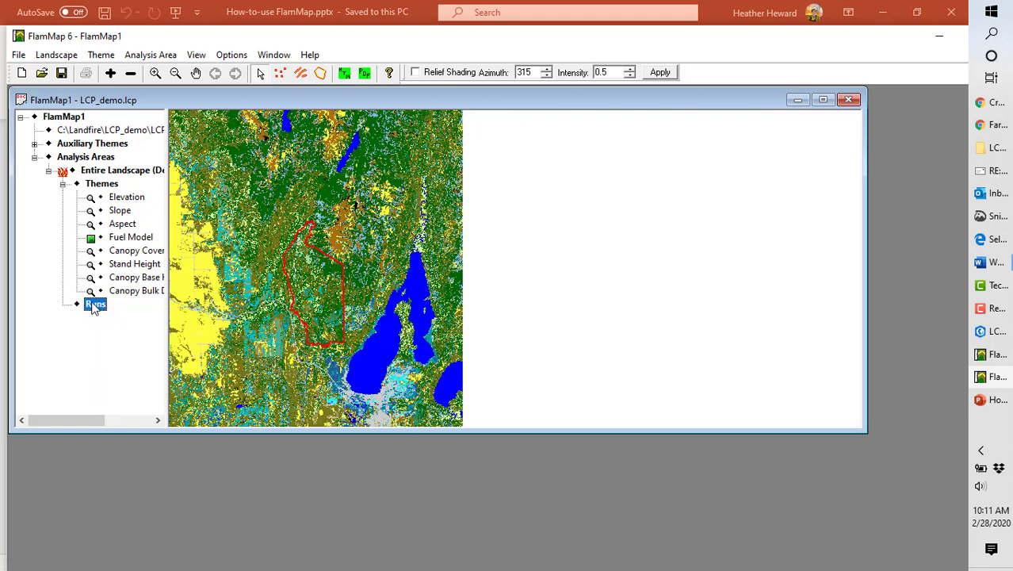
pyautogui.rightClick(93, 306)
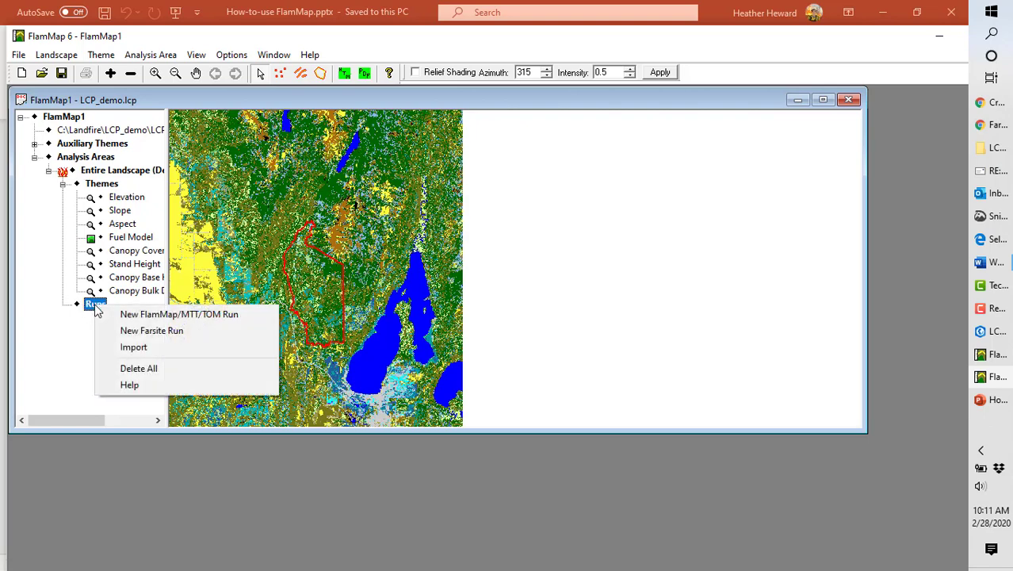
pyautogui.click(145, 314)
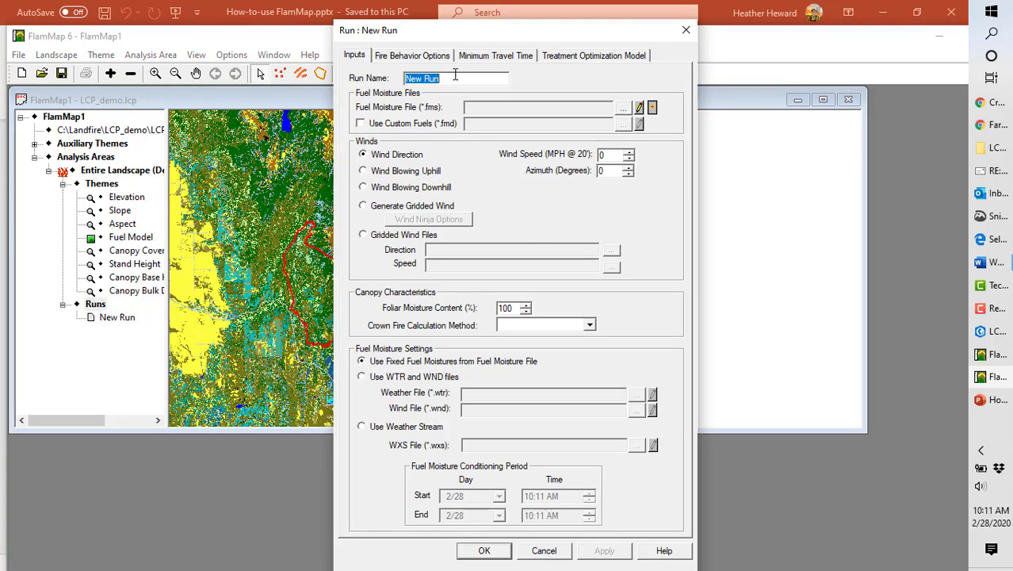
pyautogui.write('BBB_test')
# - Generate a fuel moisture file from the default moistures: 1 hour 6, 10 hour 7, 100 hour 8, herbaceous 60, live woody 90
pyautogui.click(639, 108)
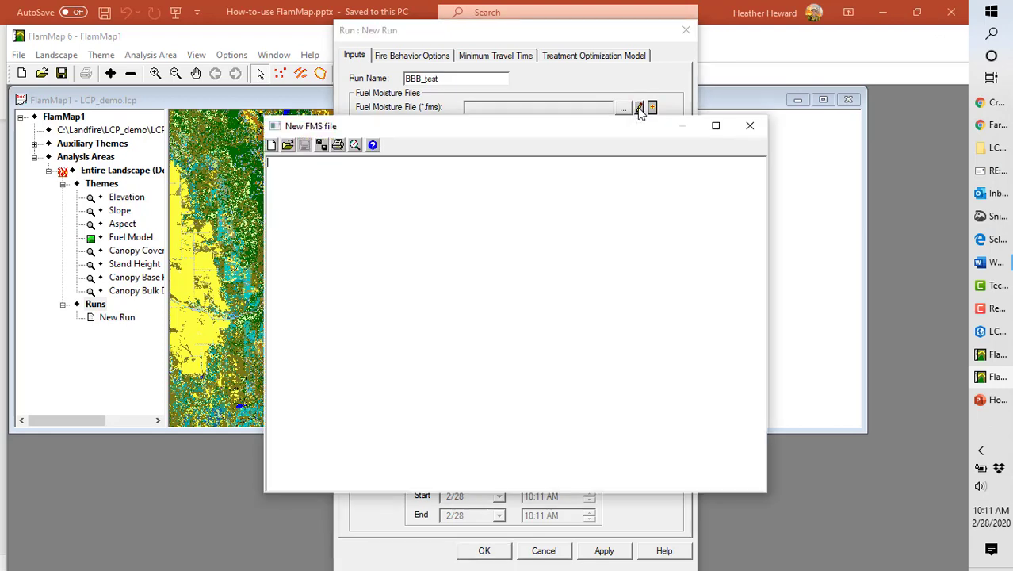
pyautogui.click(749, 128)
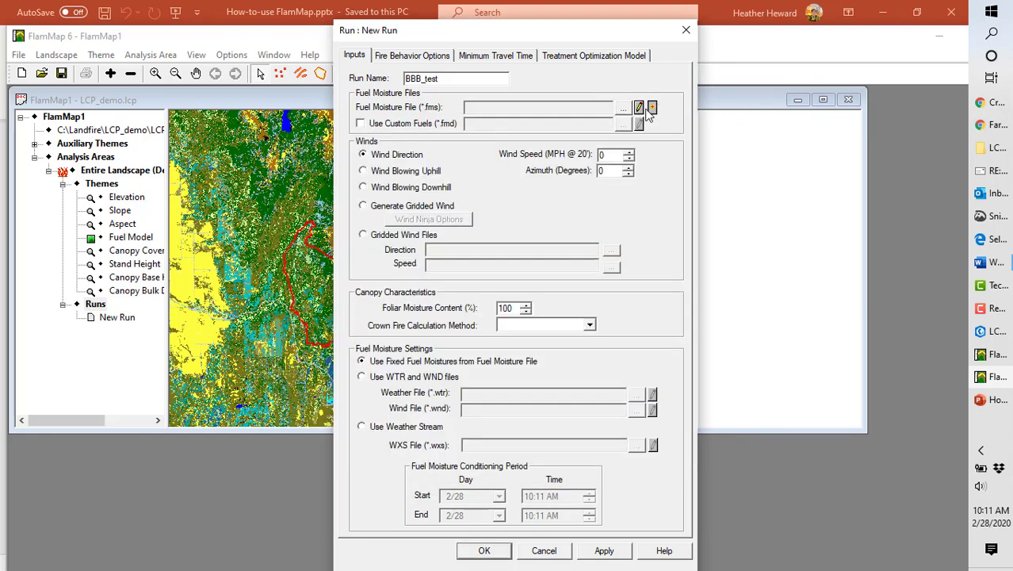
pyautogui.click(652, 108)
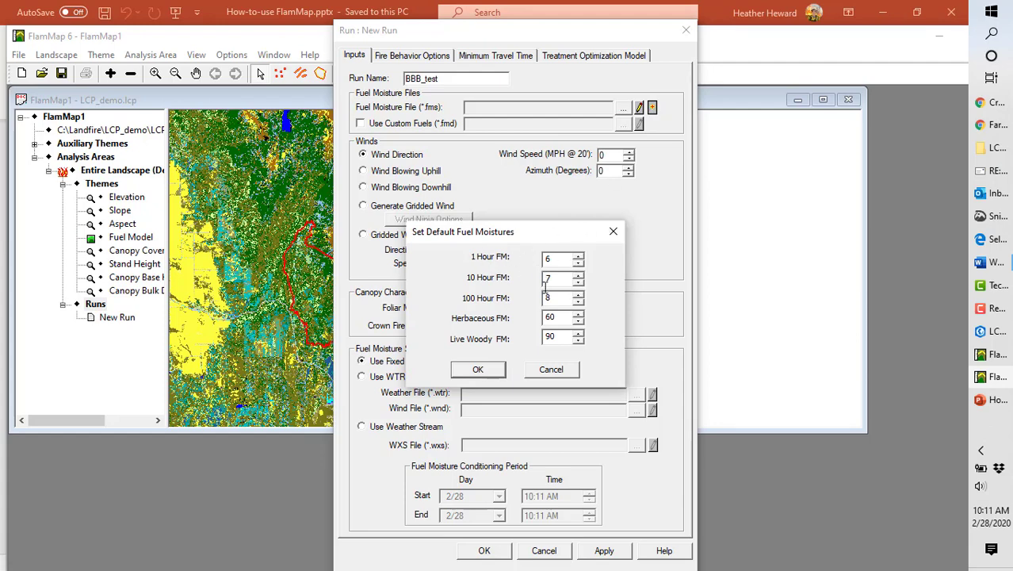
pyautogui.click(478, 371)
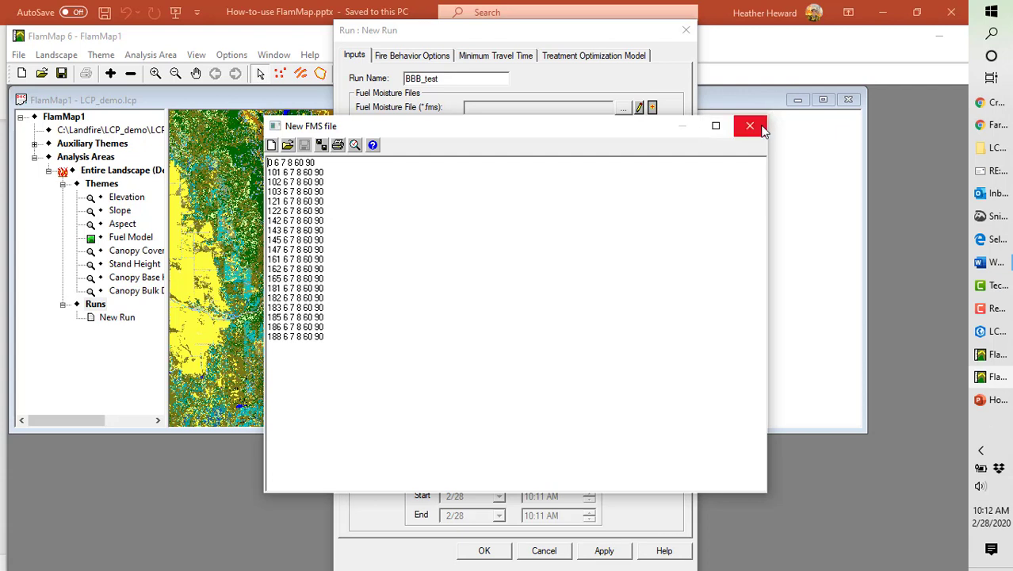
# - Save the fuel moisture file as LowFM in C:\Landfire\LCP_demo and close its editor
pyautogui.click(321, 145)
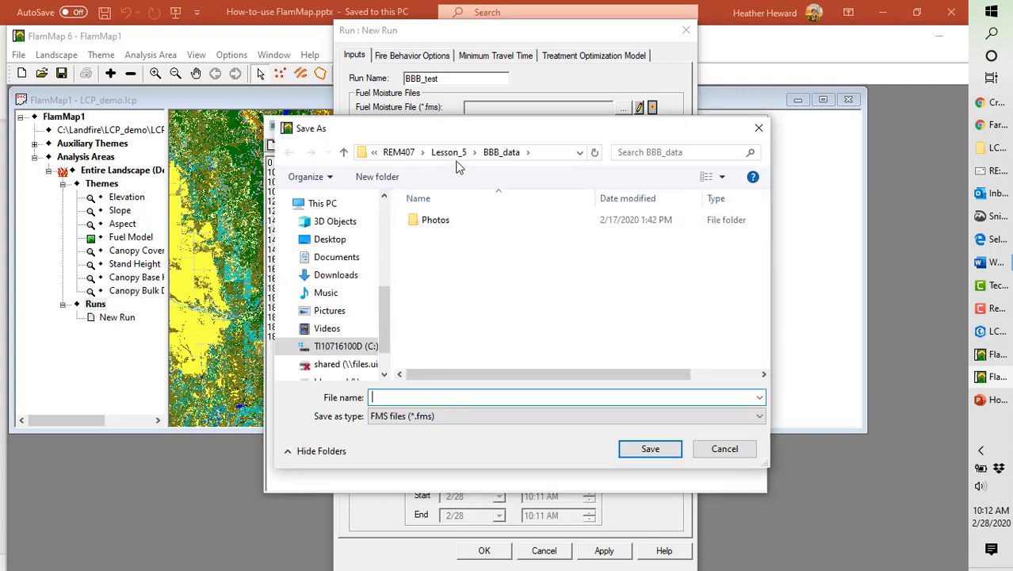
pyautogui.click(342, 347)
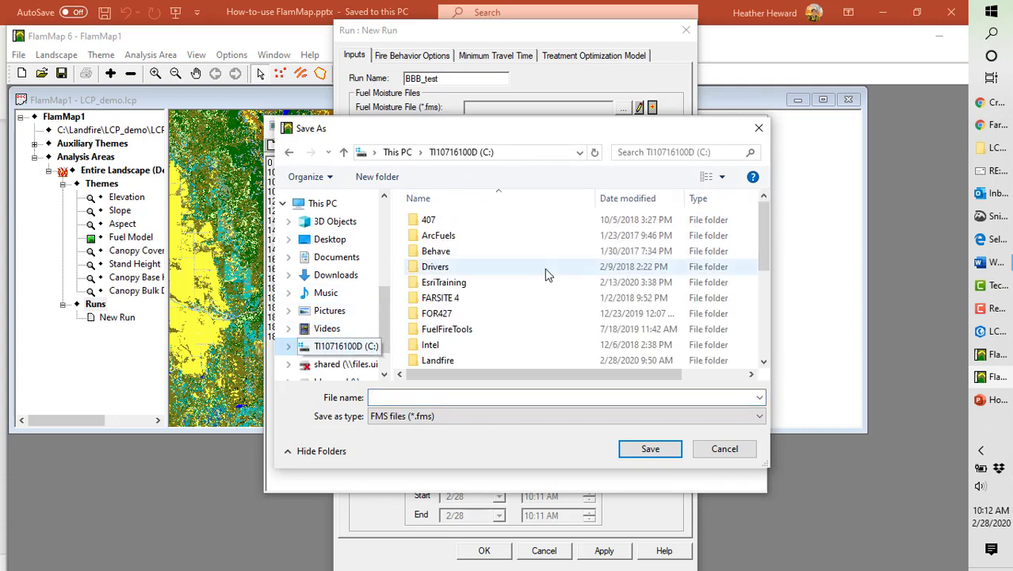
pyautogui.doubleClick(439, 360)
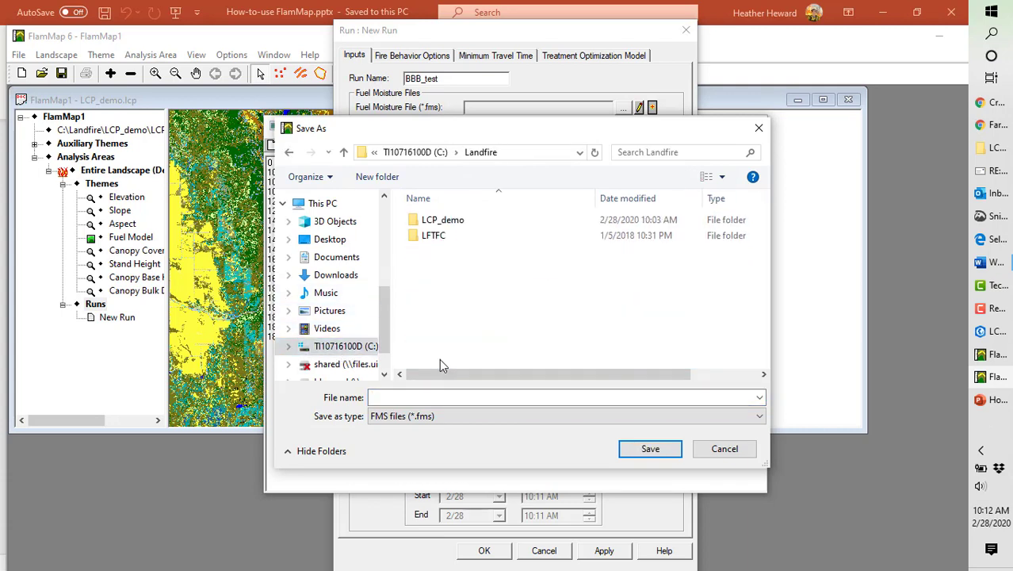
pyautogui.doubleClick(436, 222)
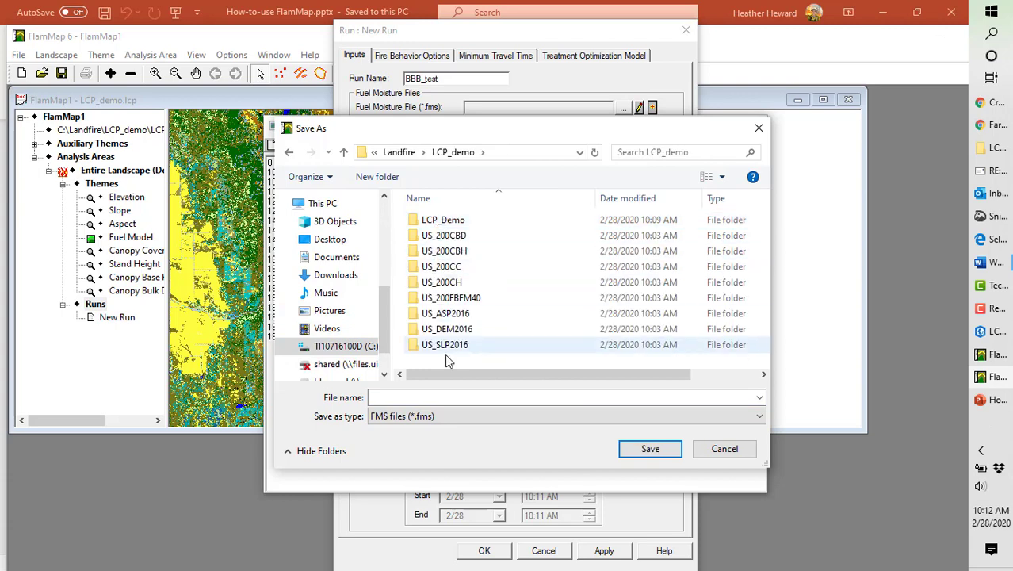
pyautogui.click(410, 399)
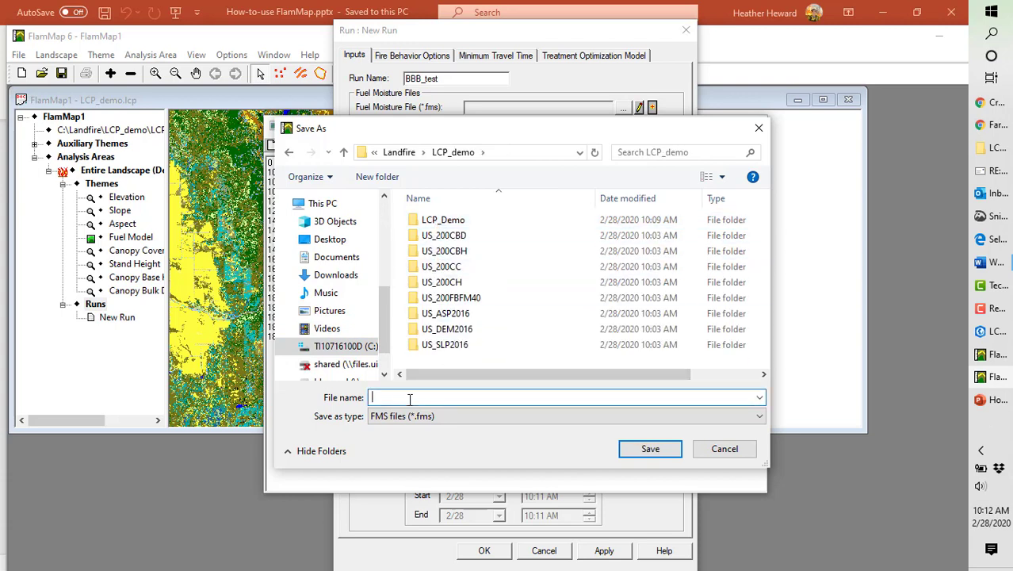
pyautogui.write('LowFM')
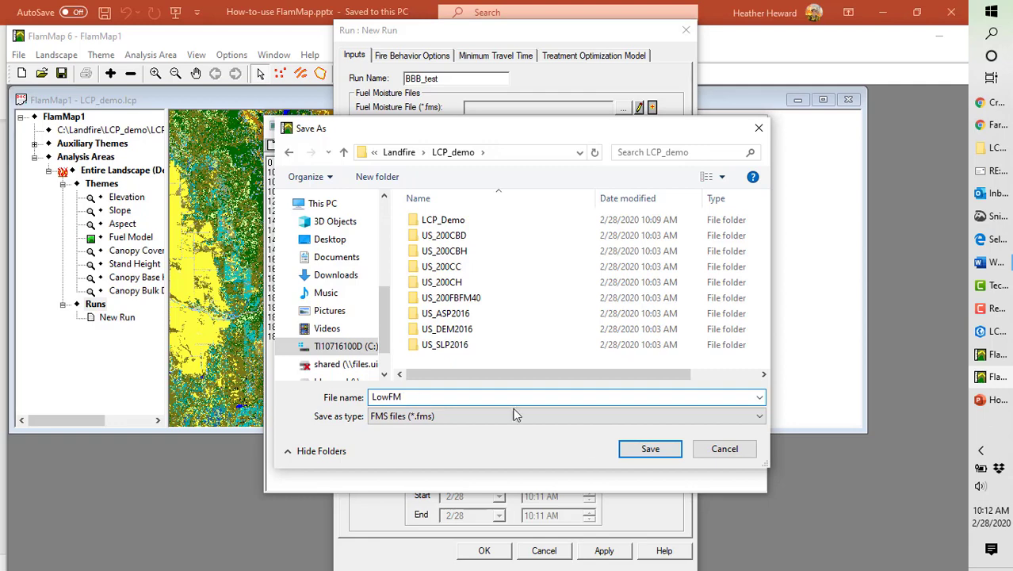
pyautogui.click(650, 449)
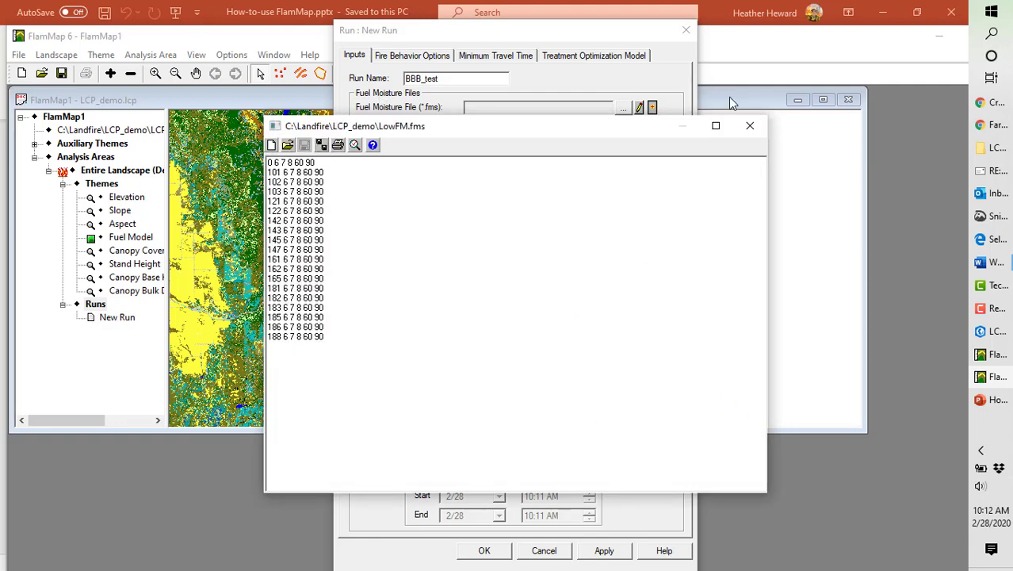
pyautogui.click(751, 127)
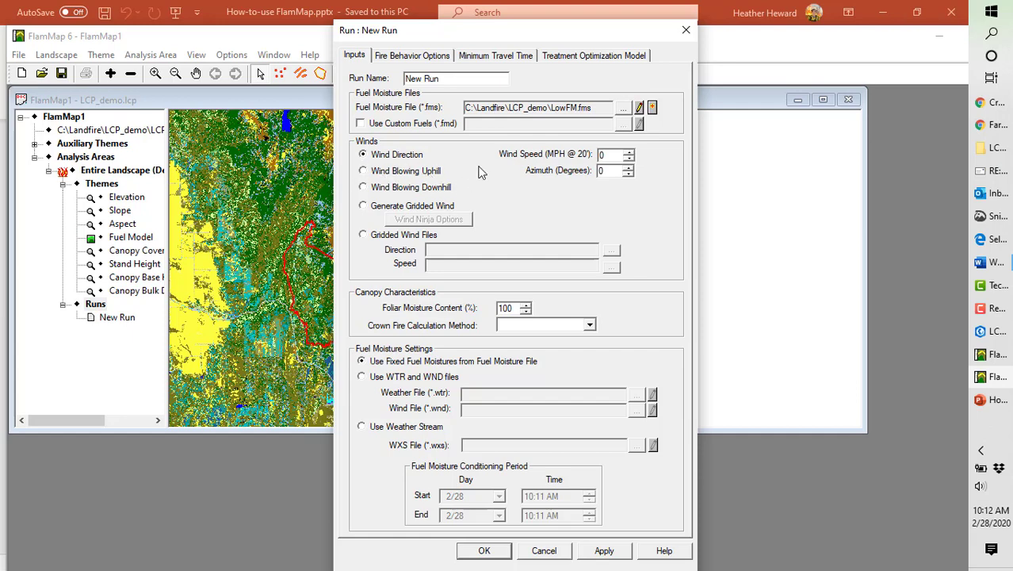
# - Set the run's wind speed to 10 mph, rename the run BBB_lowfm, and apply the changes
pyautogui.click(627, 153)
pyautogui.click(628, 154)
pyautogui.click(628, 153)
pyautogui.moveTo(616, 155); pyautogui.dragTo(588, 158)
pyautogui.write('10')
pyautogui.moveTo(452, 78); pyautogui.dragTo(363, 75)
pyautogui.write('BBB_lowfm')
pyautogui.click(604, 551)
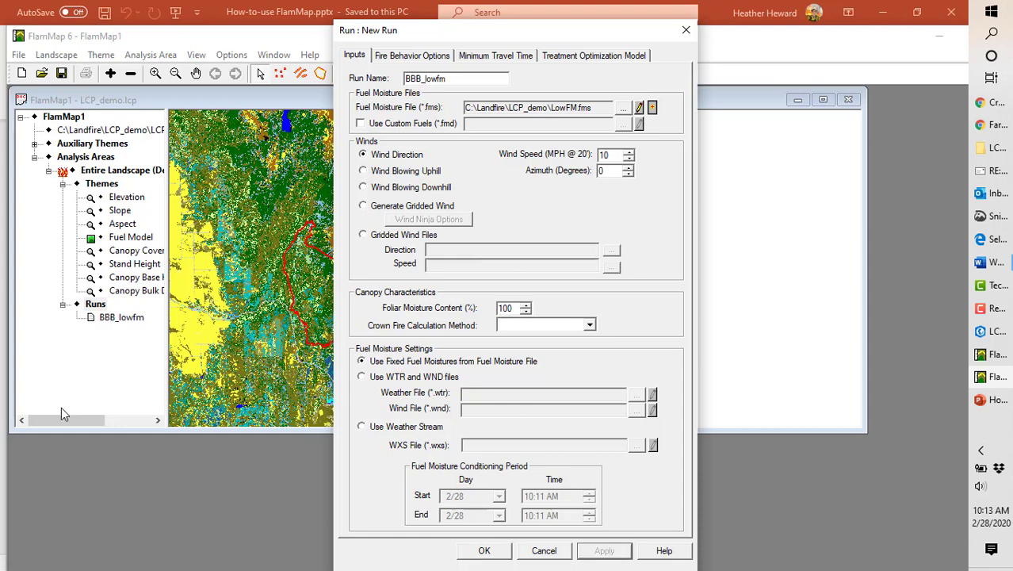
# - Choose Rate of Spread, Flame Length and Crown Fire Activity as the run's fire behavior outputs
pyautogui.click(412, 55)
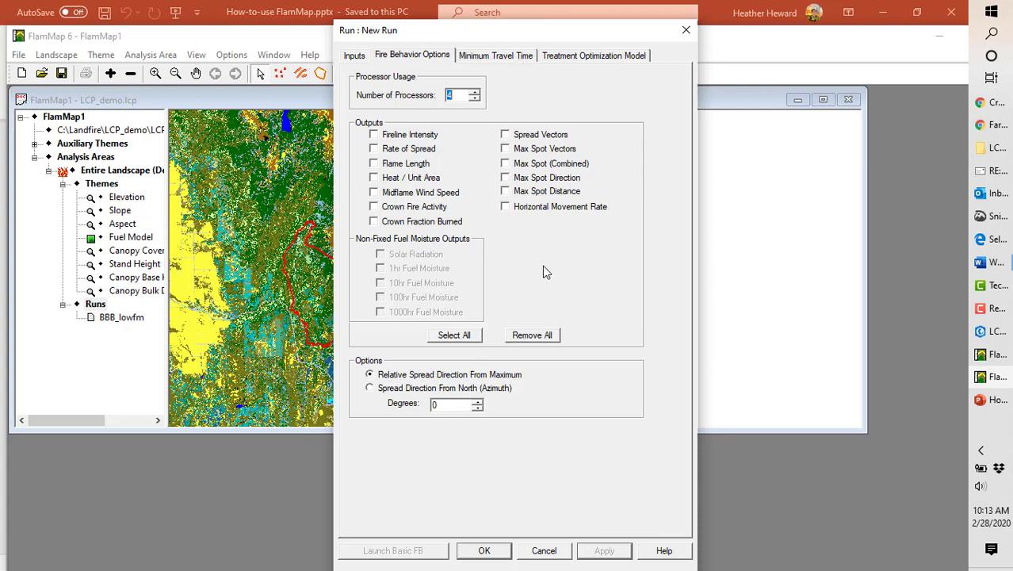
pyautogui.click(374, 135)
pyautogui.click(374, 149)
pyautogui.click(373, 134)
pyautogui.click(374, 163)
pyautogui.click(374, 207)
pyautogui.click(375, 222)
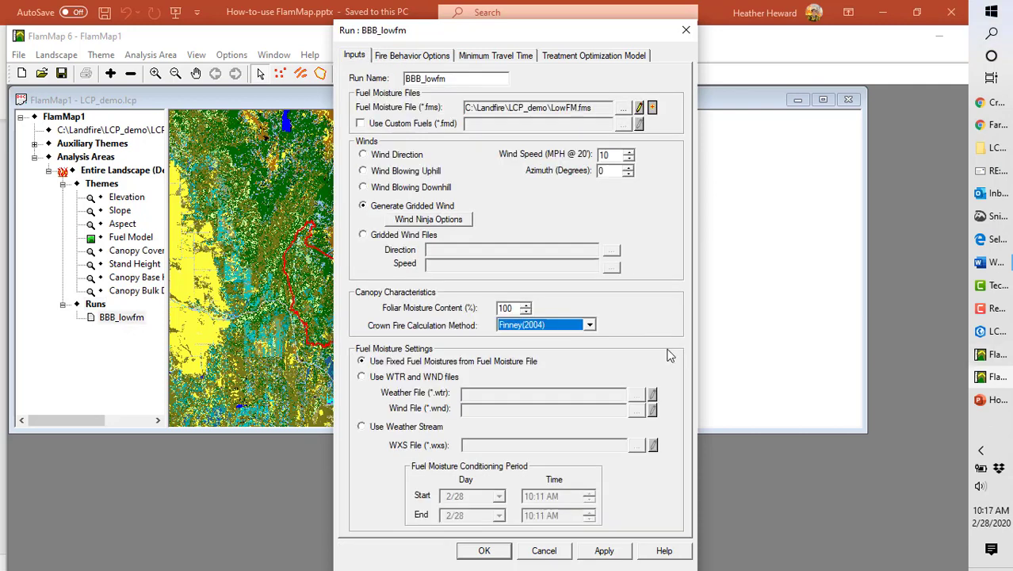
# - Review the available crown fire calculation methods and the chosen fire behavior outputs of the BBB_lowfm run
pyautogui.click(589, 326)
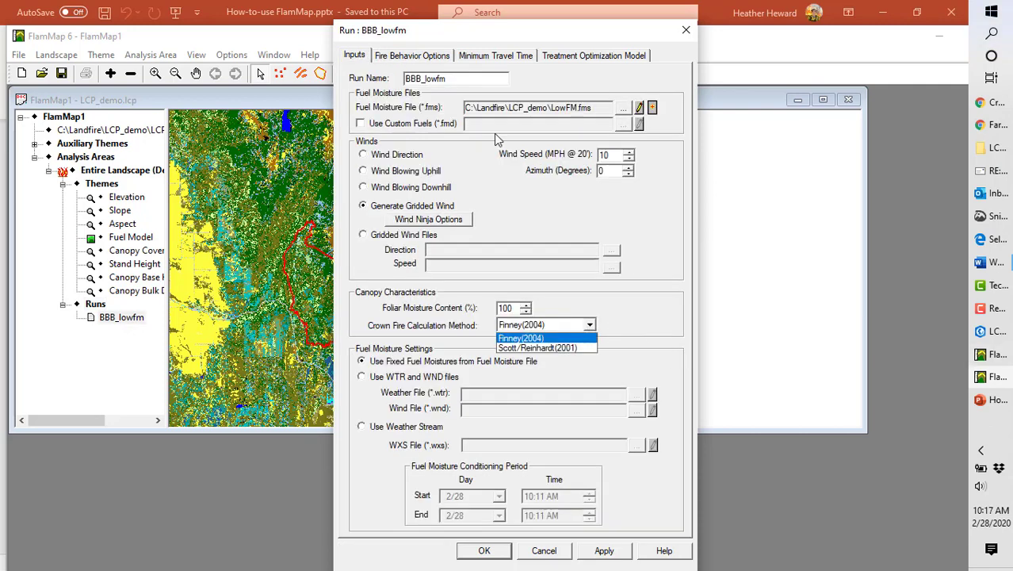
pyautogui.click(403, 60)
pyautogui.click(403, 60)
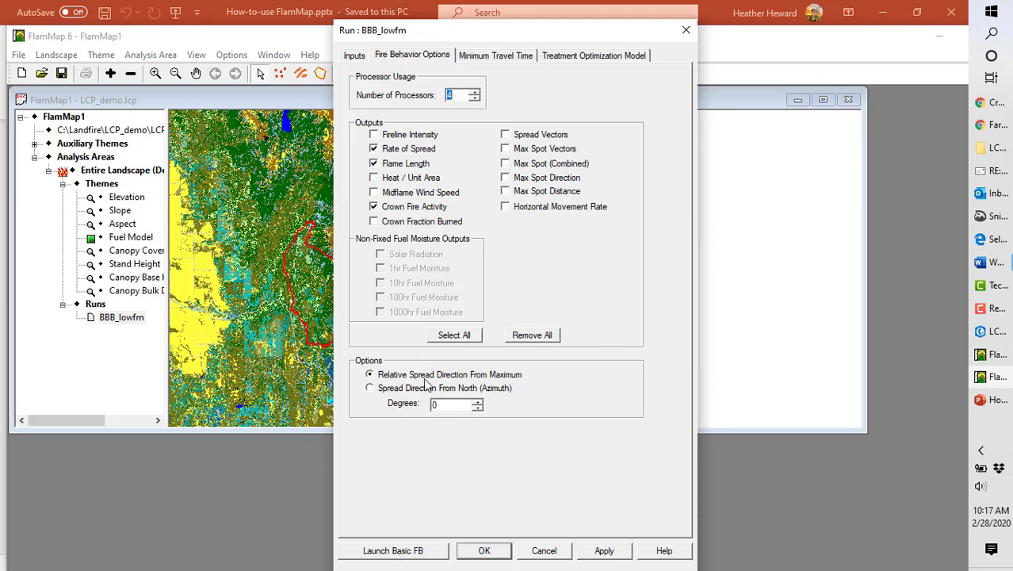
pyautogui.click(356, 55)
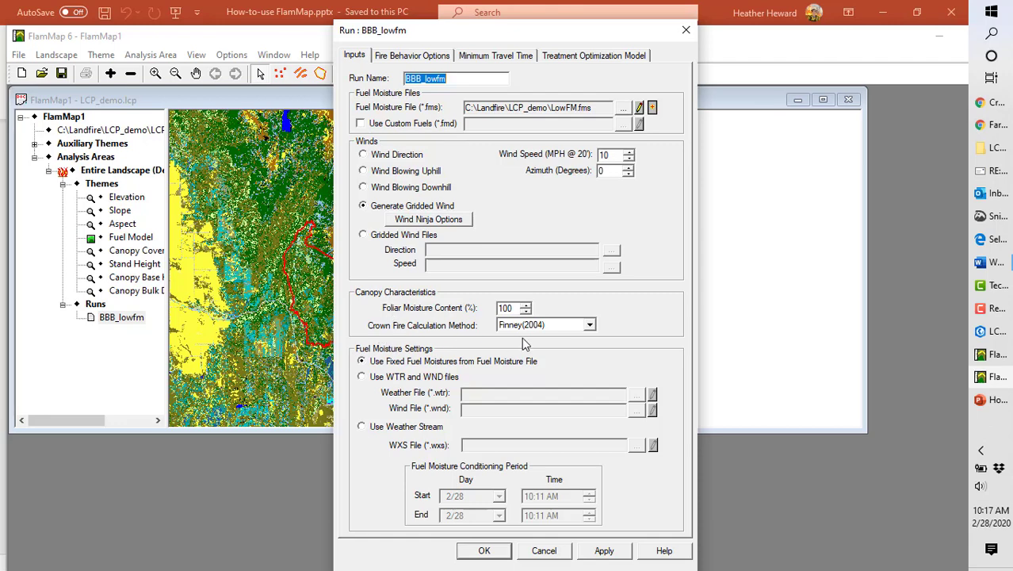
# - Set the crown fire calculation method to Scott/Reinhardt(2001), launch the basic fire behavior calculation for BBB_lowfm, and close the run settings
pyautogui.click(589, 325)
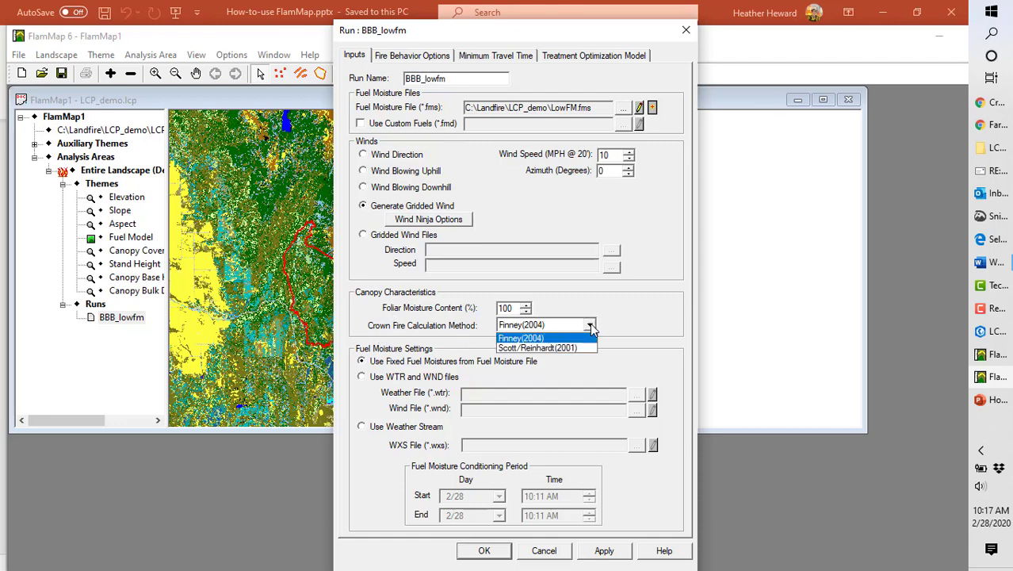
pyautogui.click(530, 348)
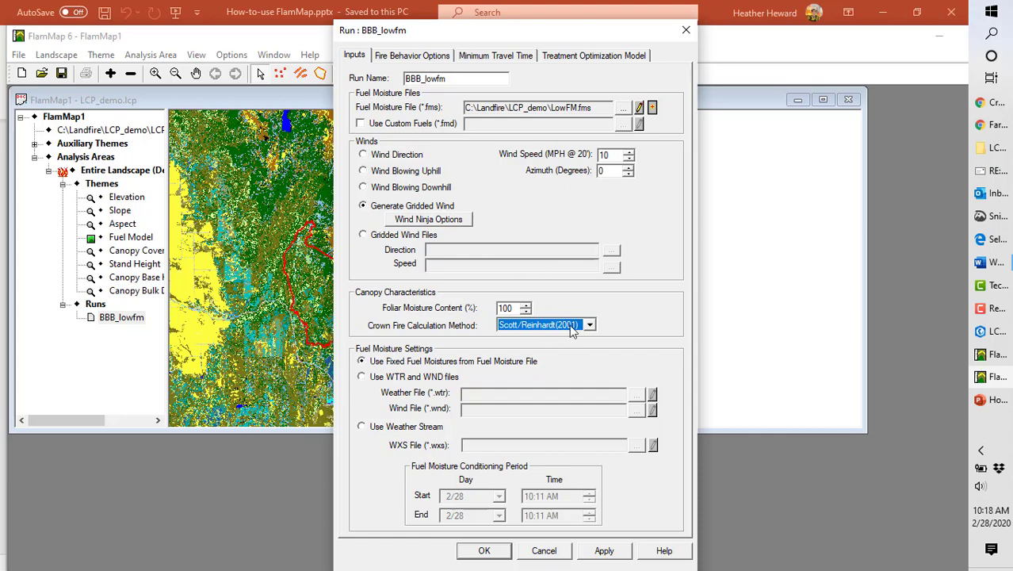
pyautogui.click(402, 53)
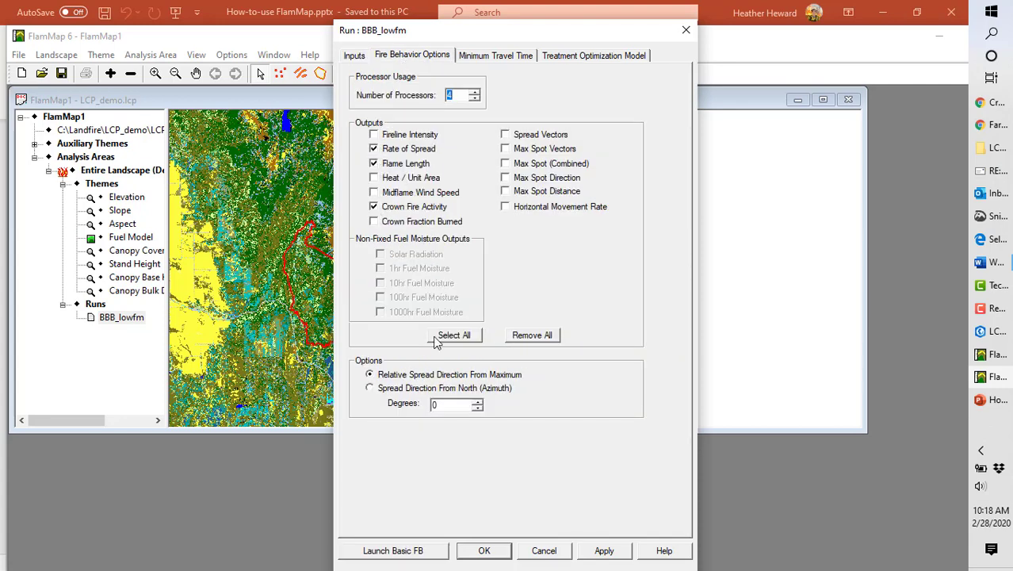
pyautogui.click(424, 553)
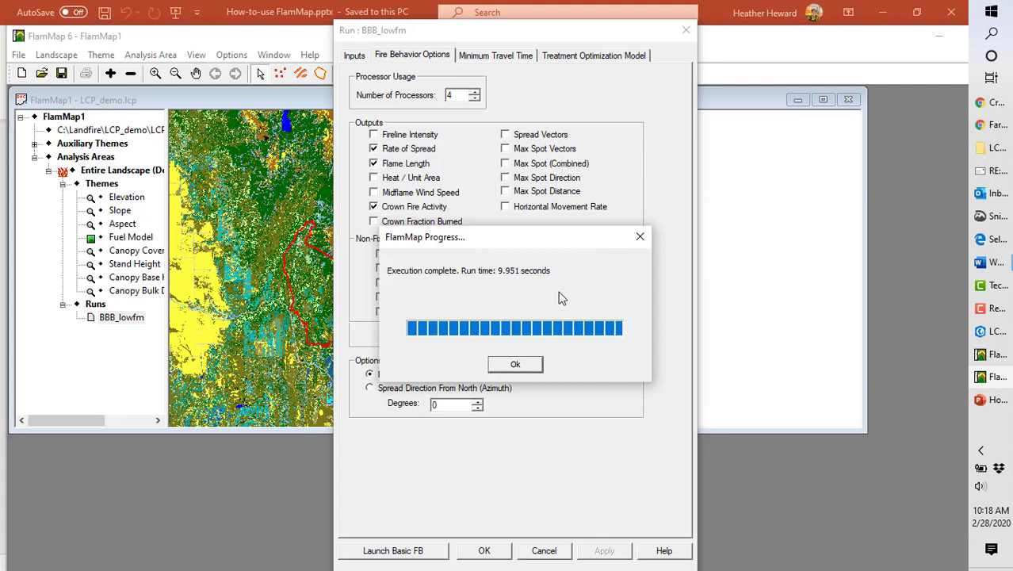
pyautogui.click(526, 367)
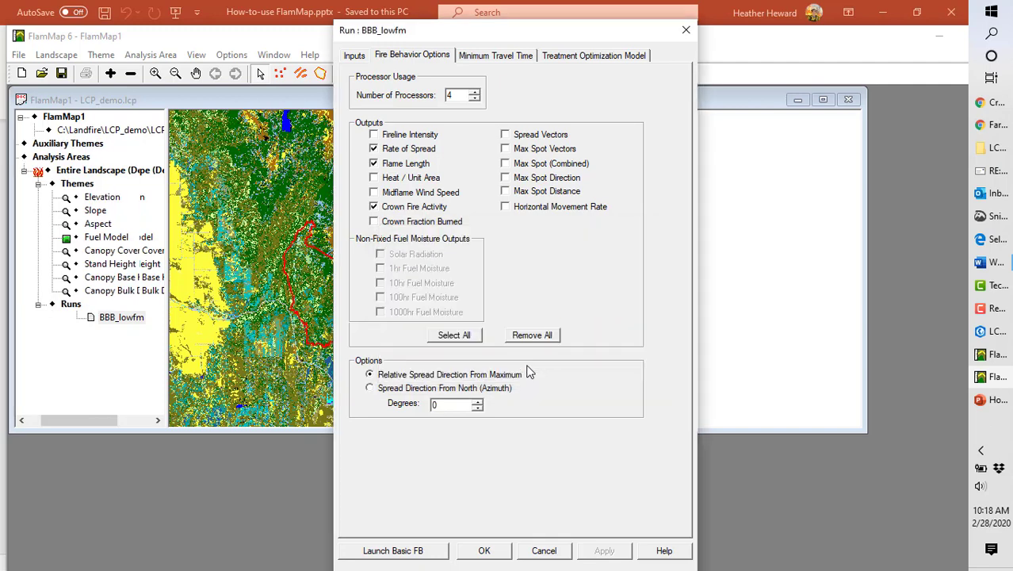
pyautogui.click(686, 32)
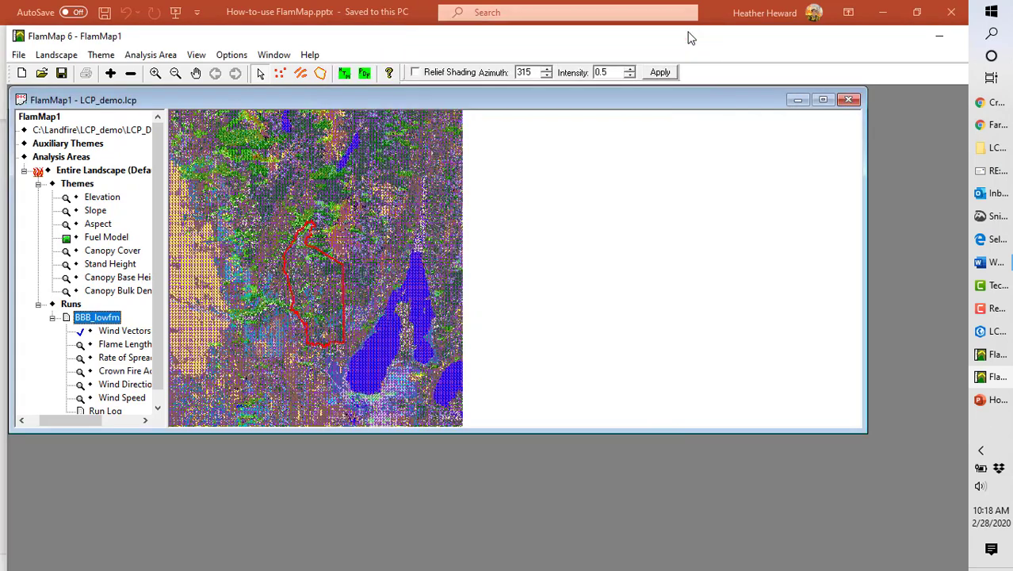
# - Hide the Wind Vectors layer of the BBB_lowfm run on the map
pyautogui.rightClick(156, 364)
pyautogui.click(100, 333)
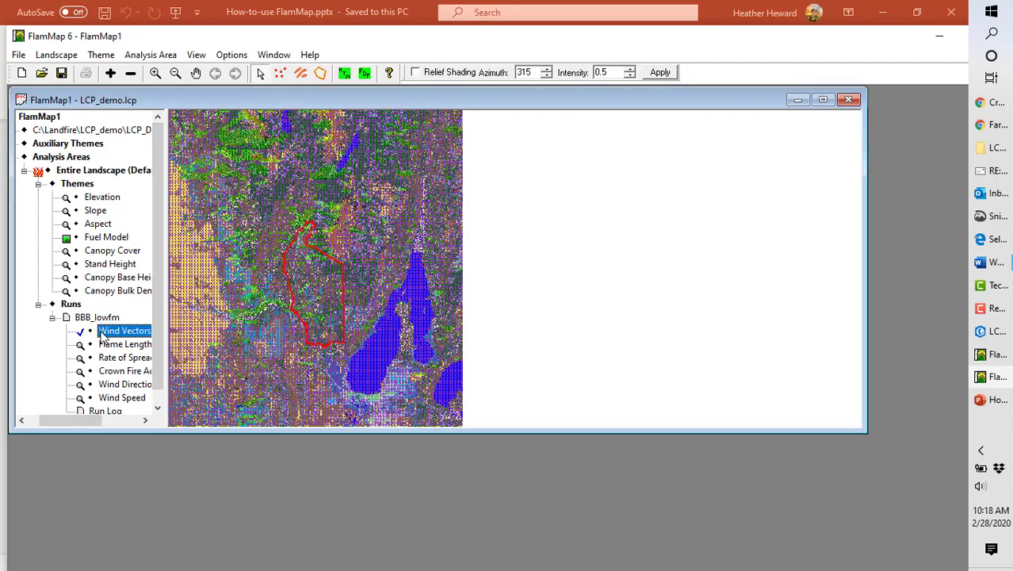
pyautogui.click(81, 331)
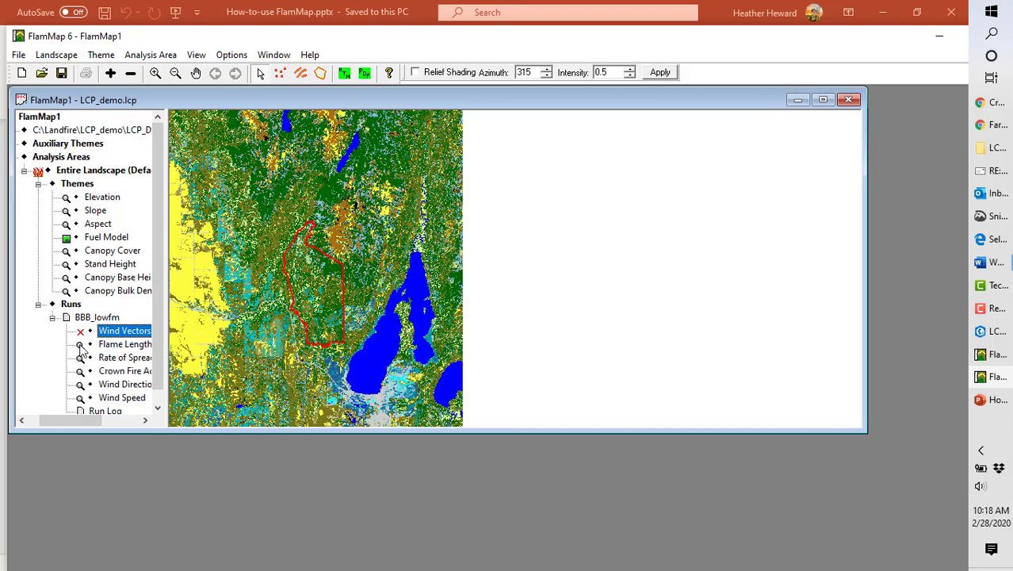
# - Examine the run's Flame Length, Rate of Spread, Crown Fire Activity, Wind Direction and Wind Speed maps in turn, and close the legend
pyautogui.click(82, 346)
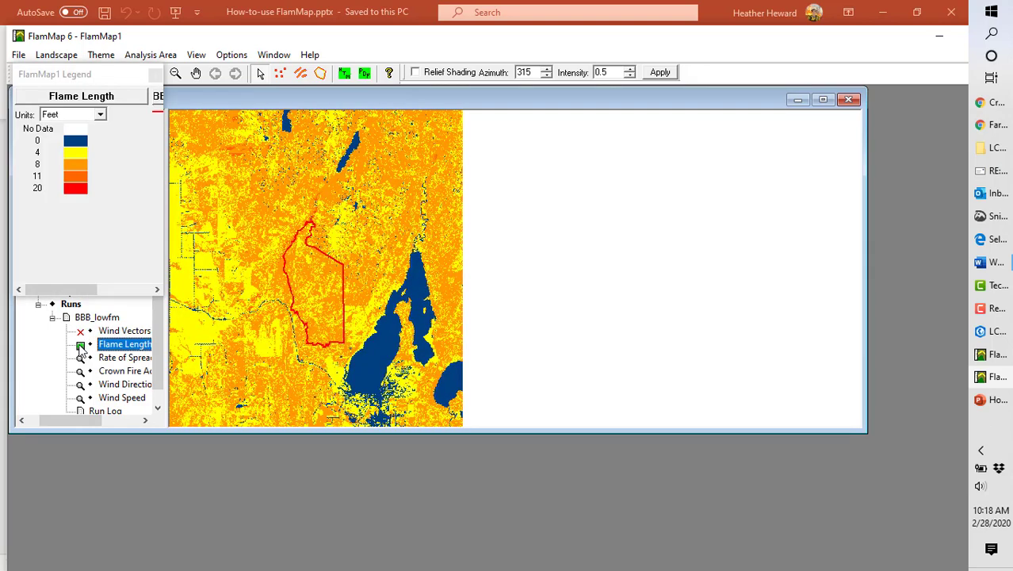
pyautogui.click(81, 359)
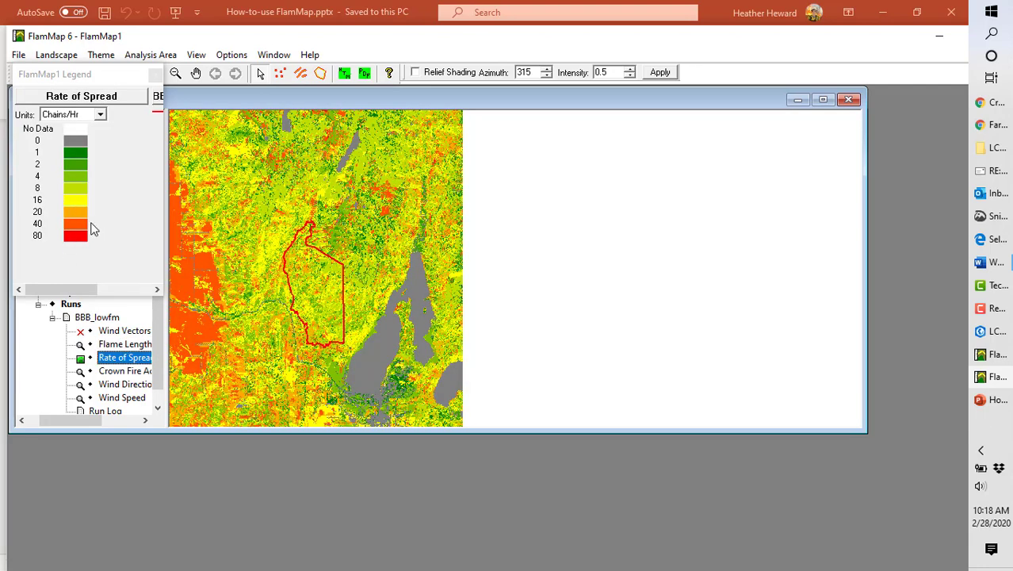
pyautogui.click(80, 372)
pyautogui.click(80, 385)
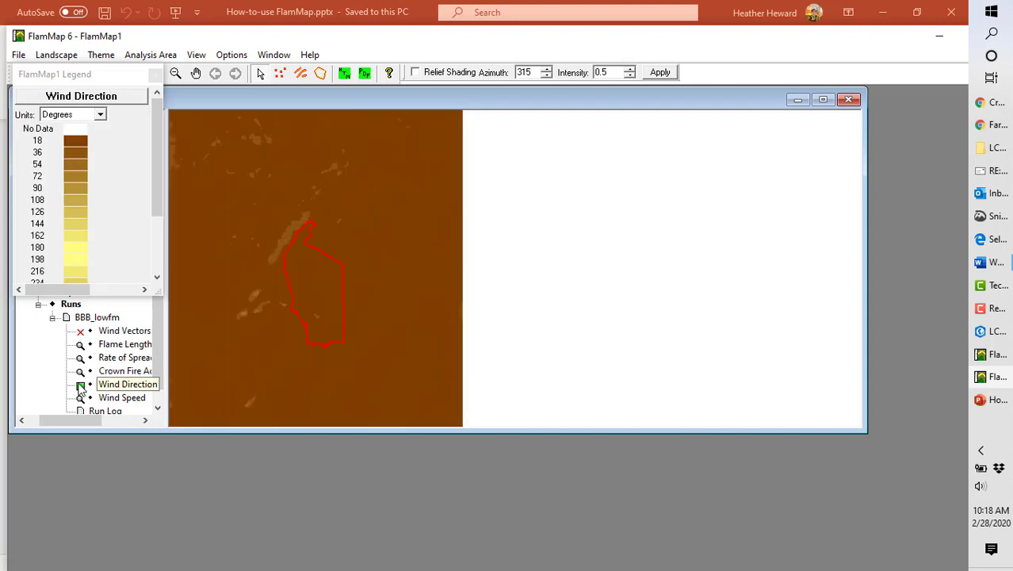
pyautogui.click(80, 397)
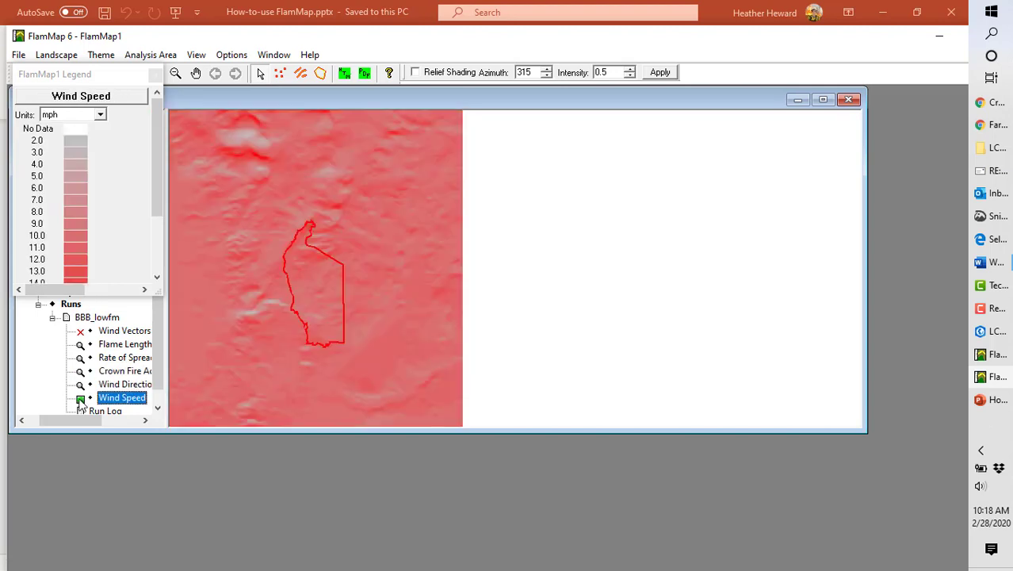
pyautogui.click(155, 73)
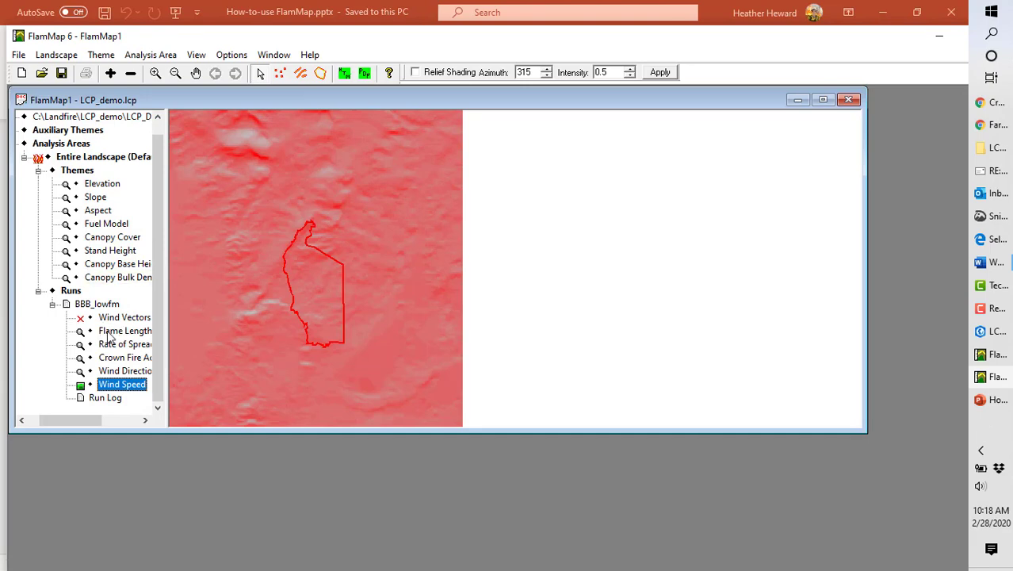
# - Save the run's Flame Length output as the ASCII grid file BBB_fl_low in the LCP_demo folder
pyautogui.rightClick(109, 335)
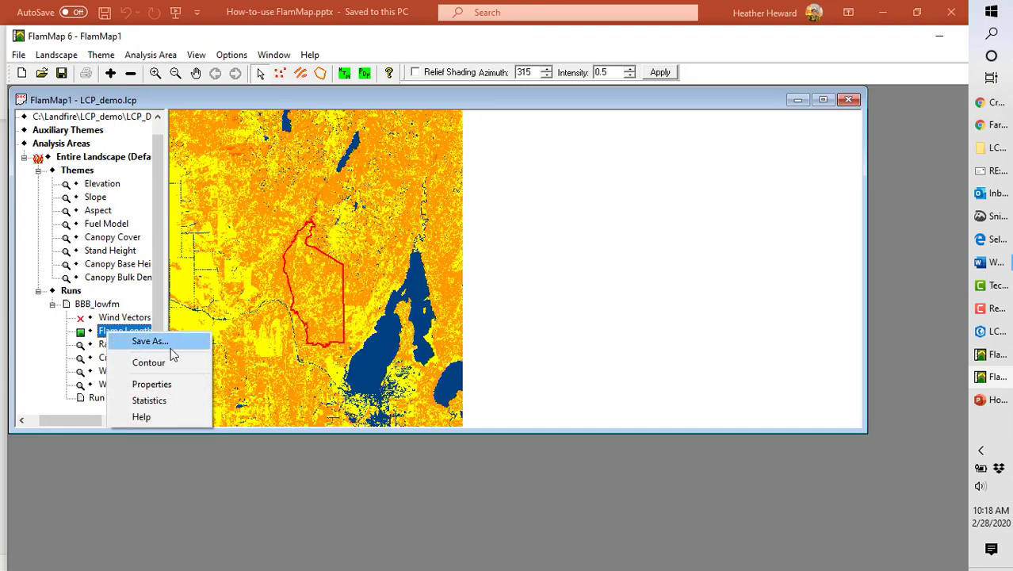
pyautogui.click(151, 342)
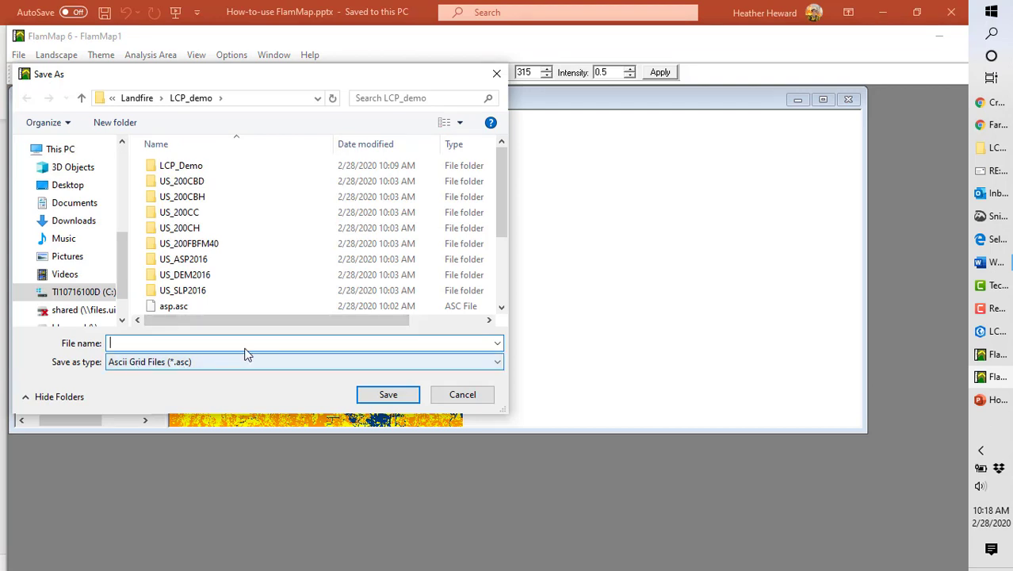
pyautogui.scroll(-1, 248, 283)
pyautogui.scroll(-2, 286, 274)
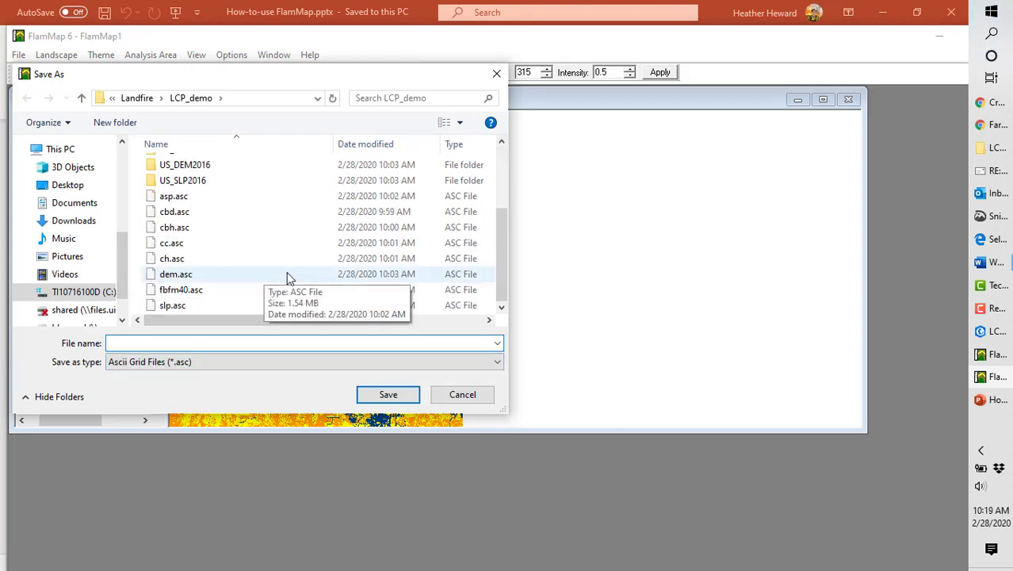
pyautogui.click(148, 342)
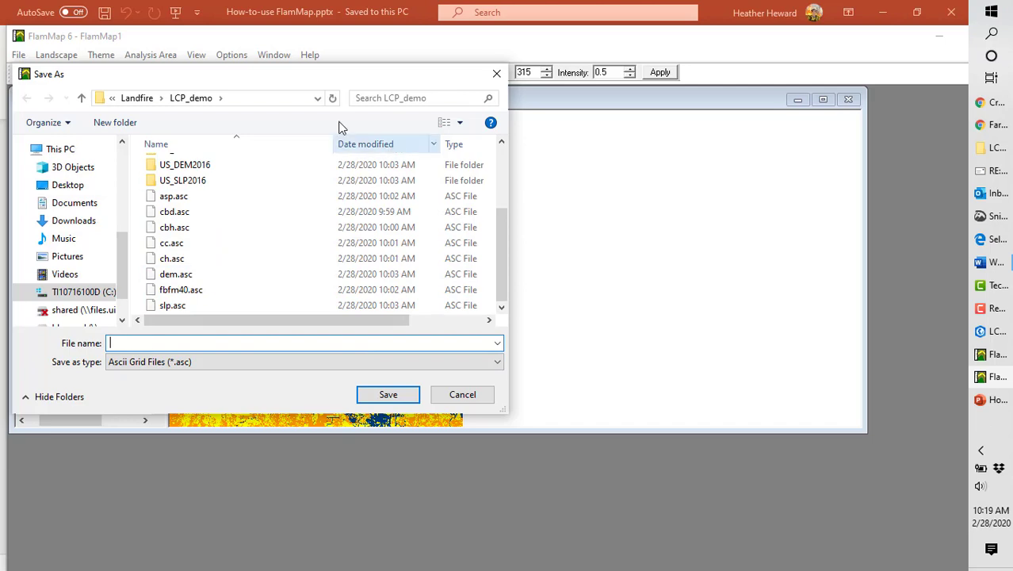
pyautogui.moveTo(278, 81); pyautogui.dragTo(566, 105)
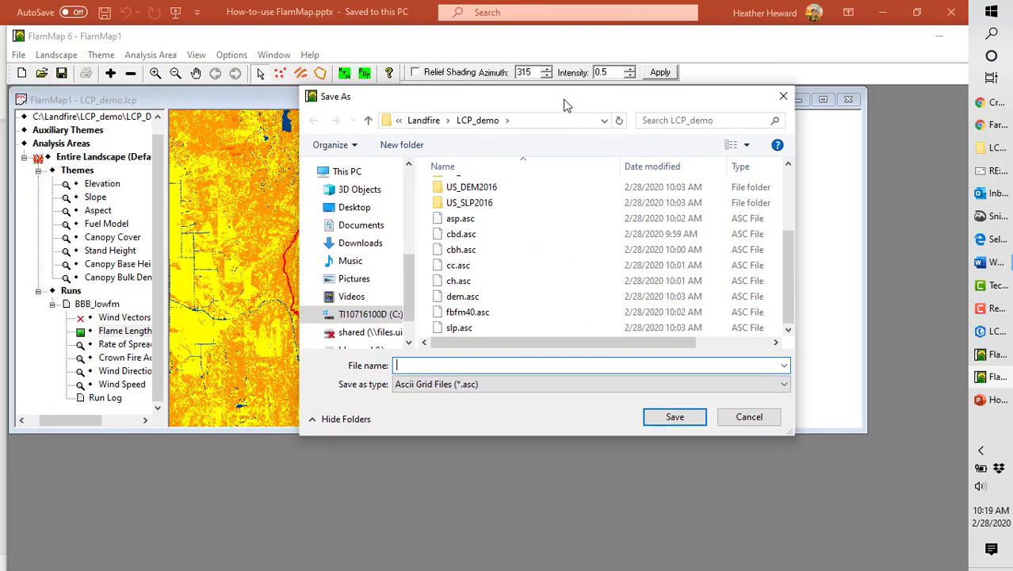
pyautogui.write('BB_fl')
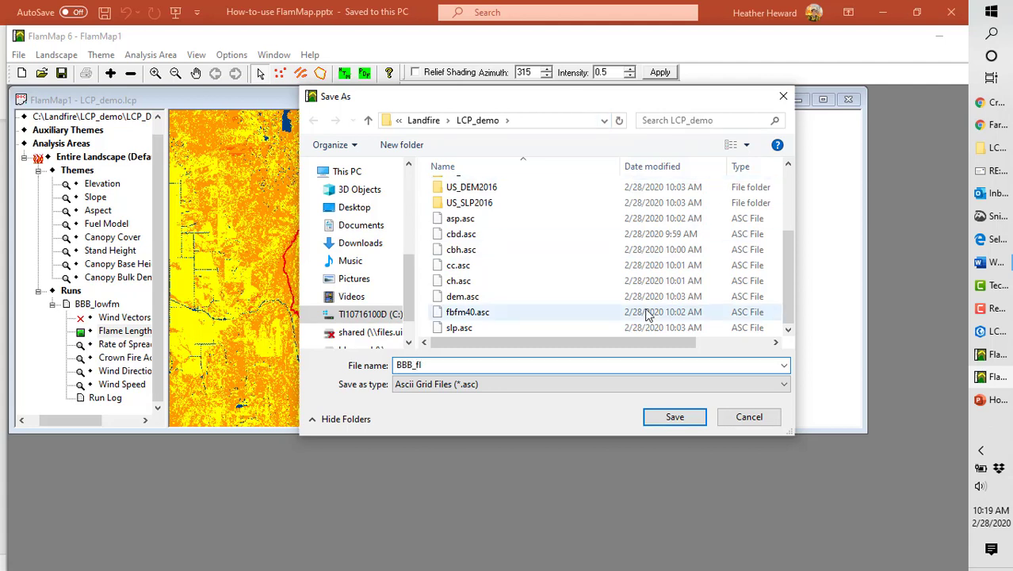
pyautogui.write('_low')
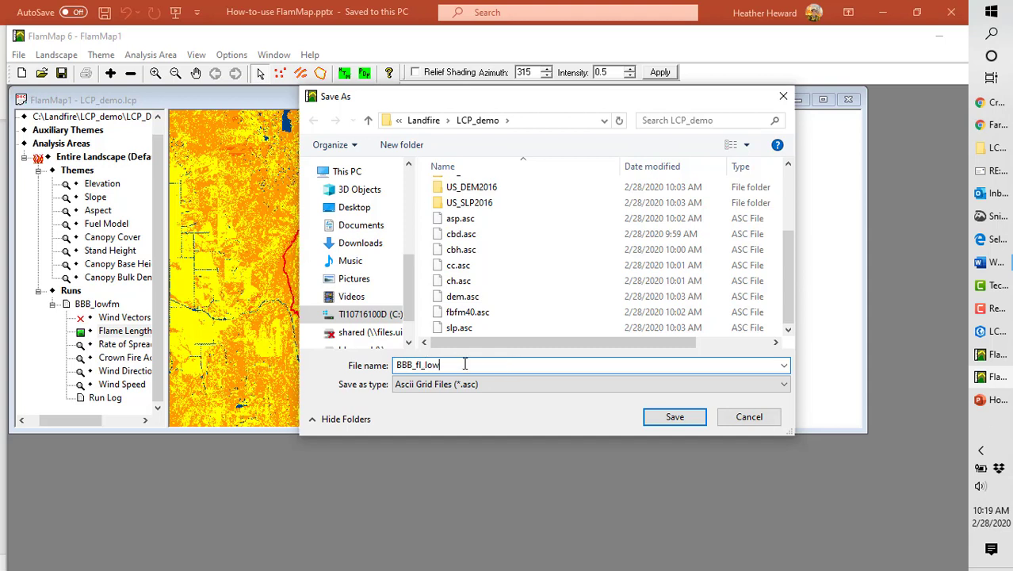
pyautogui.click(675, 417)
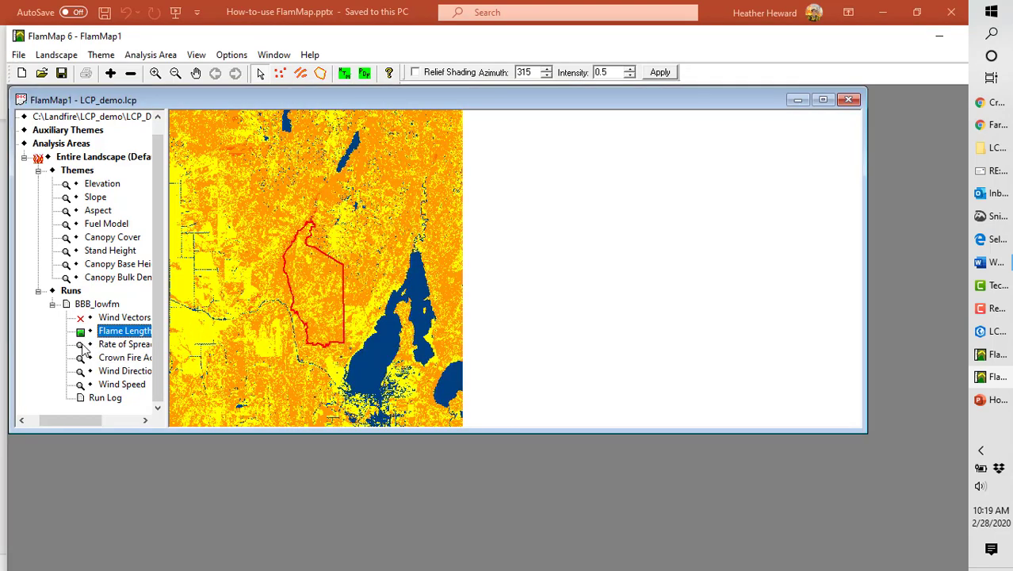
# - Save the run's Rate of Spread output as the ASCII grid BBB_ros_low in the LCP_demo folder
pyautogui.click(82, 345)
pyautogui.write('BBB_ros')
pyautogui.press('Return')
# - Save the run's Crown Fire Activity output as the ASCII grid BBB_cfa_low in the LCP_demo folder
pyautogui.click(108, 359)
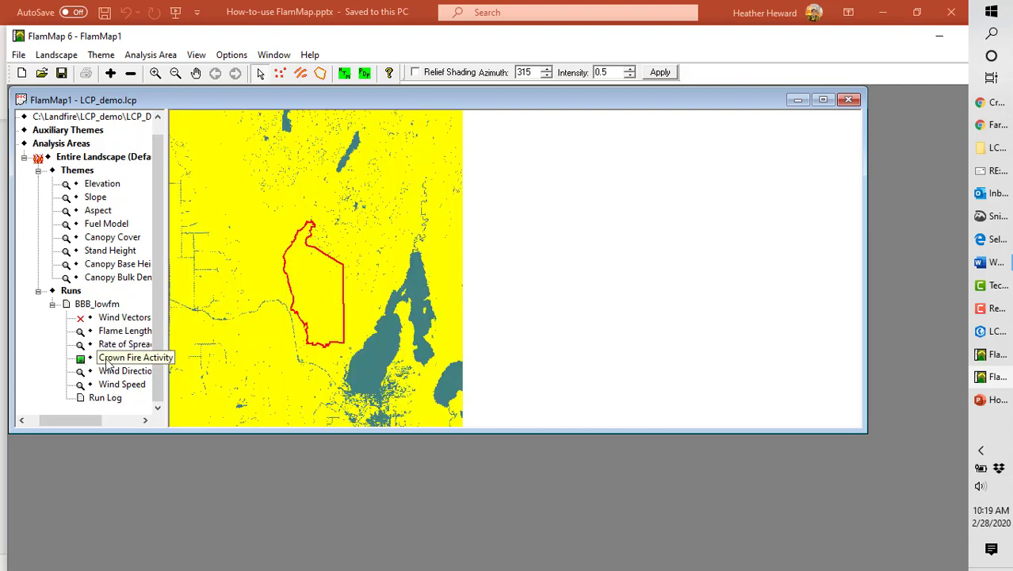
pyautogui.click(178, 366)
pyautogui.write('BBB_CF')
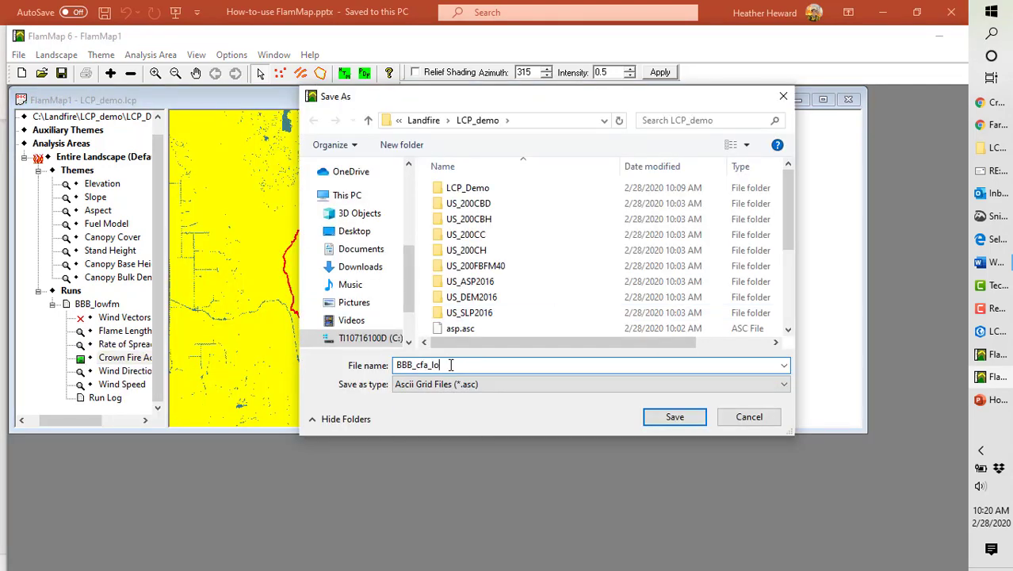
pyautogui.write('a_low')
pyautogui.click(659, 420)
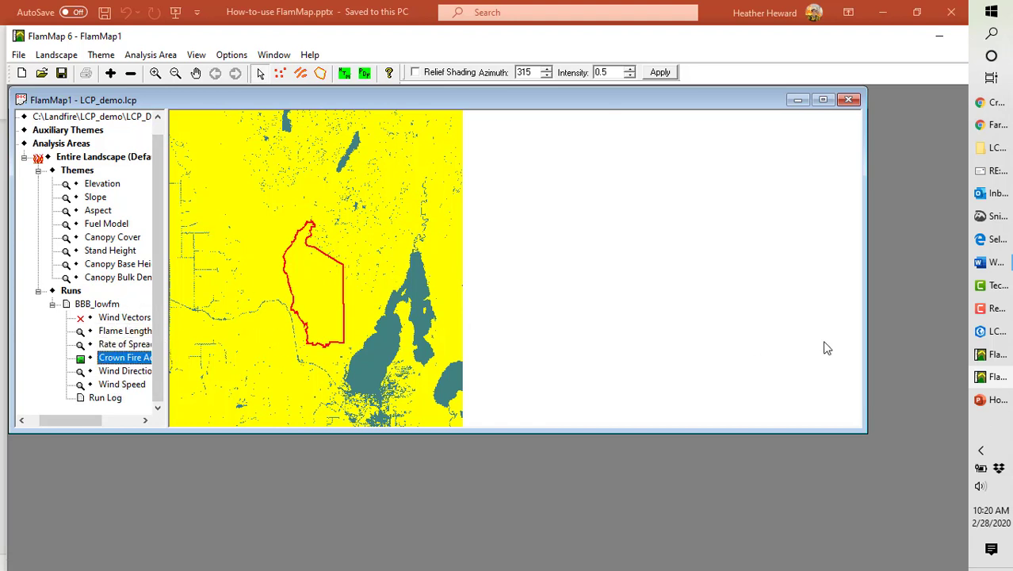
# - Switch to ArcGIS Pro, search the geoprocessing tools for "ascii", and open the ASCII to Raster tool
pyautogui.click(996, 332)
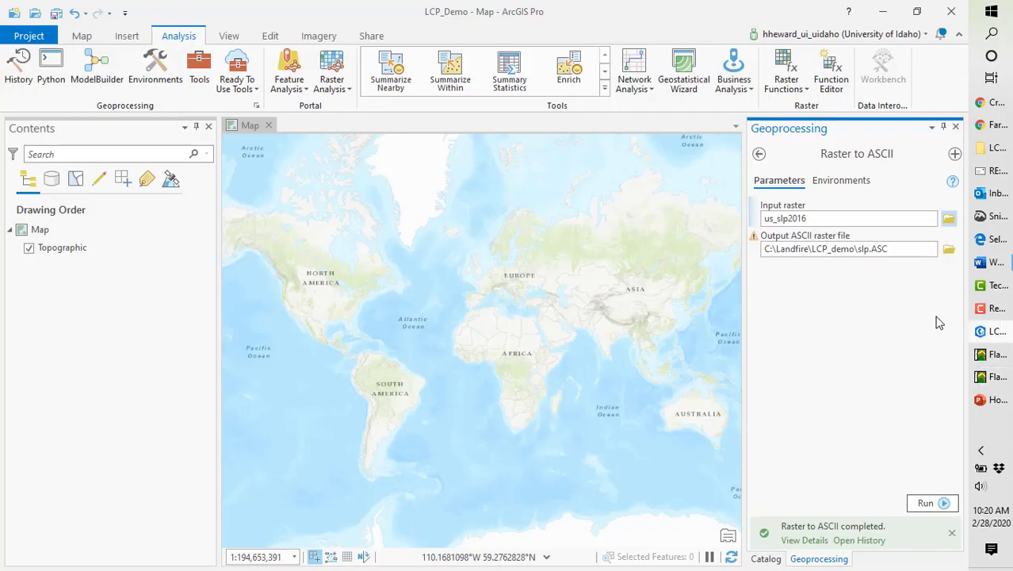
pyautogui.click(956, 127)
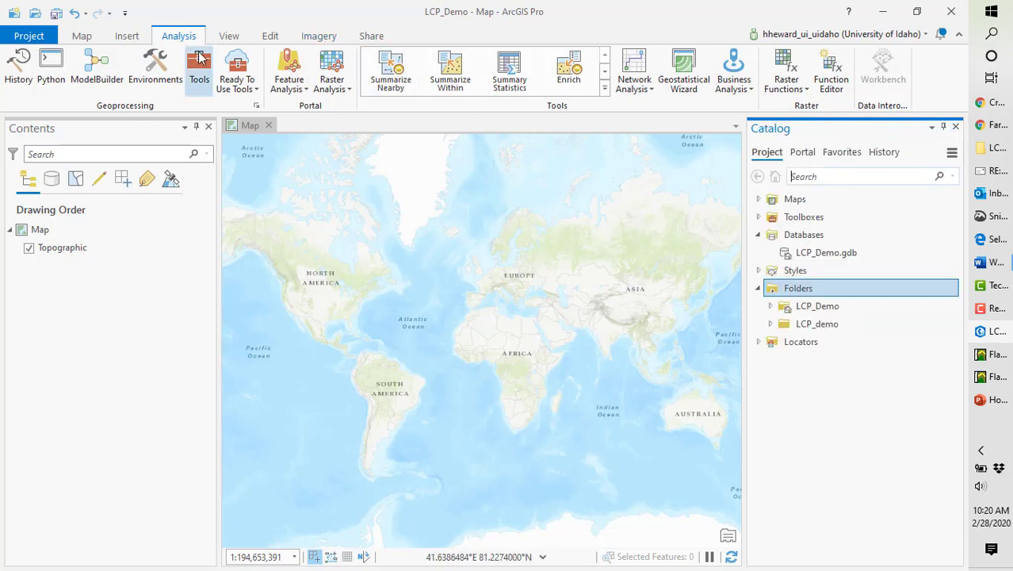
pyautogui.click(198, 73)
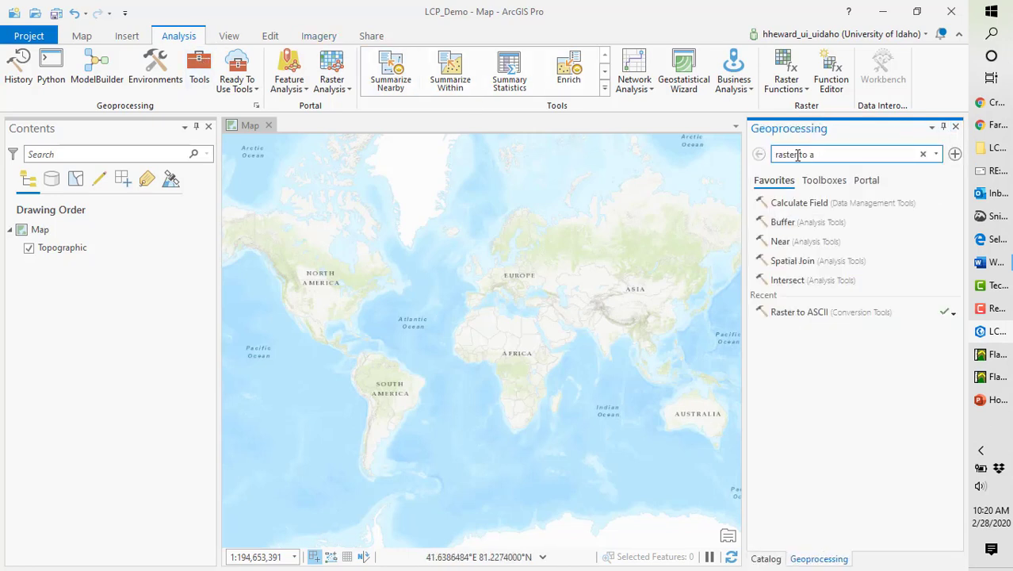
pyautogui.click(797, 154)
pyautogui.write('as')
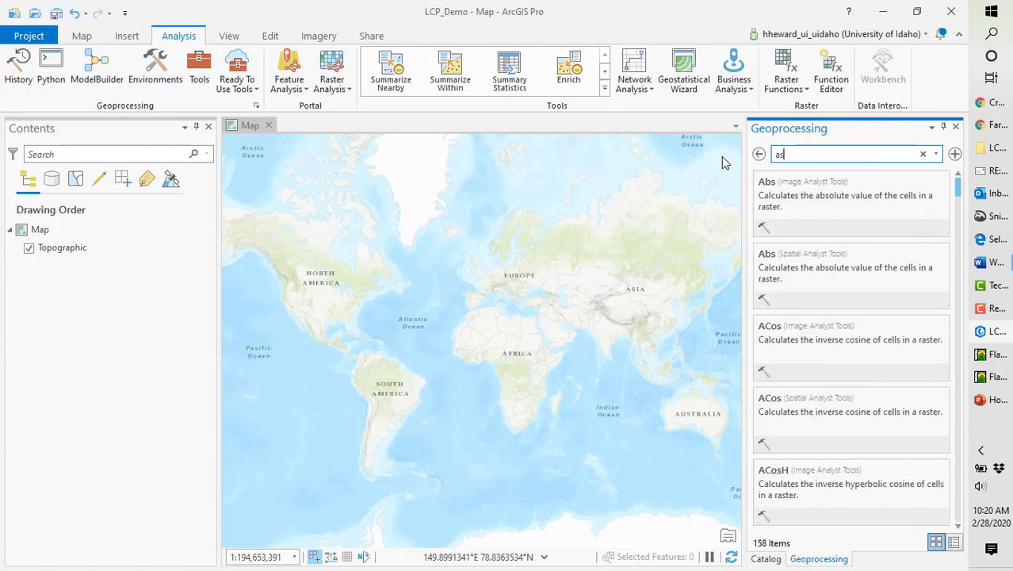
pyautogui.write('cii')
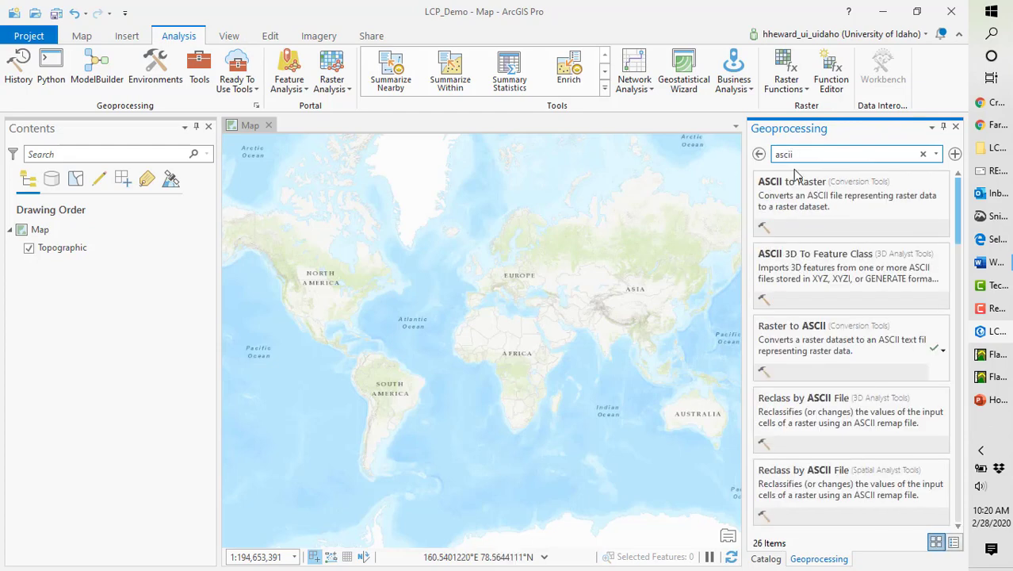
pyautogui.click(786, 187)
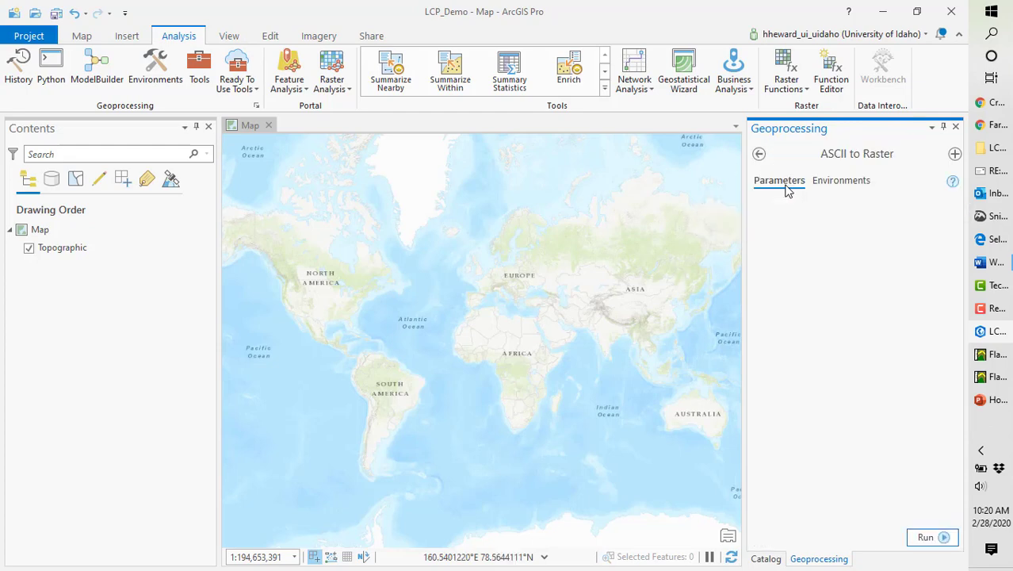
# - Choose BBB_cfa_low.asc from the LCP_demo folder as the input ASCII raster file
pyautogui.click(949, 220)
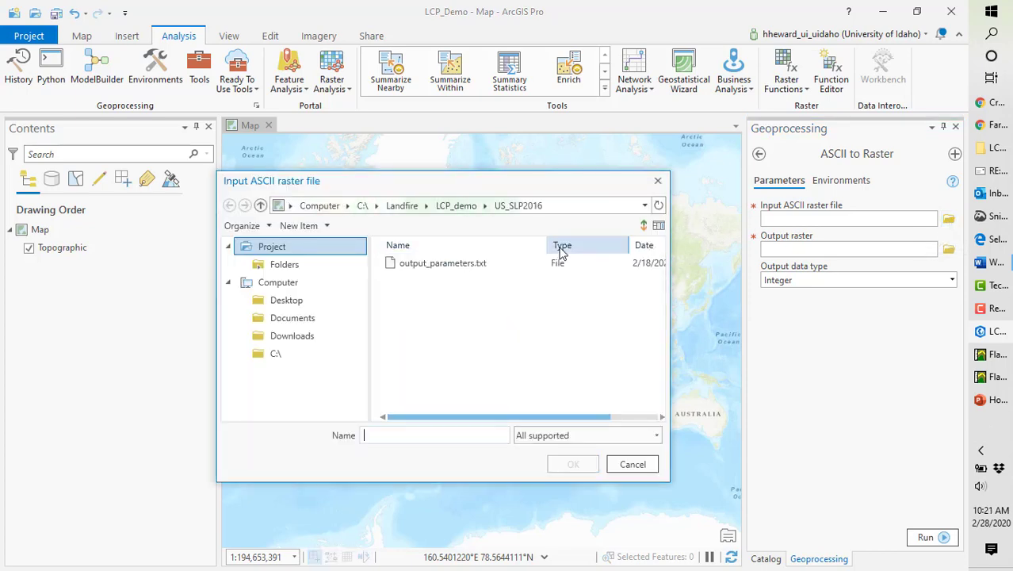
pyautogui.click(456, 205)
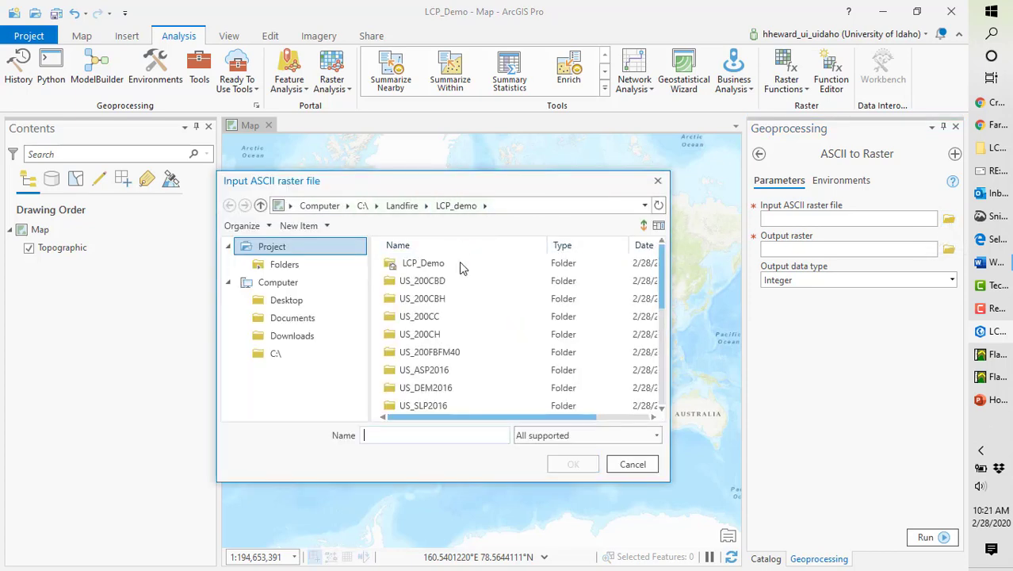
pyautogui.scroll(-3, 456, 317)
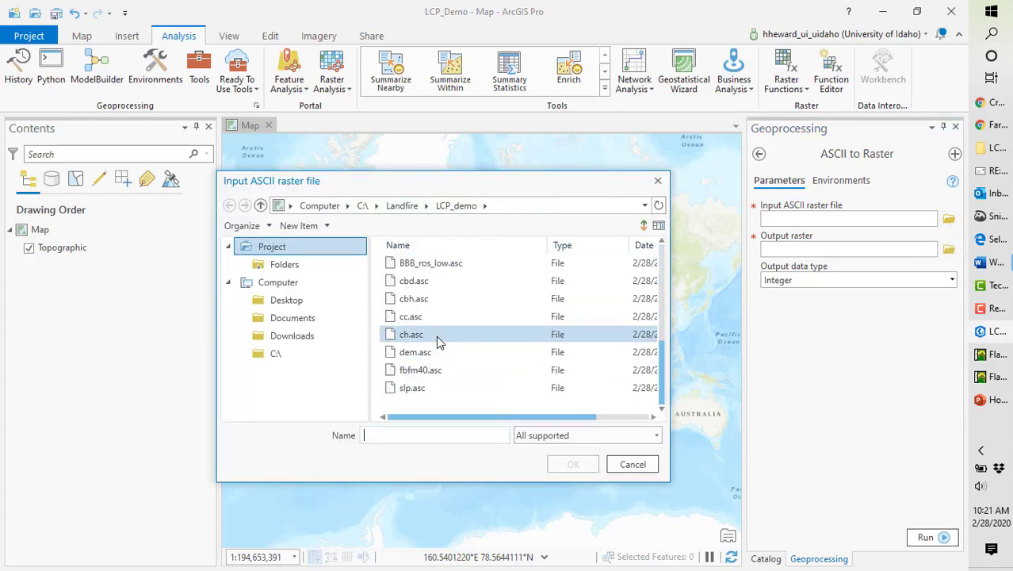
pyautogui.scroll(3, 436, 336)
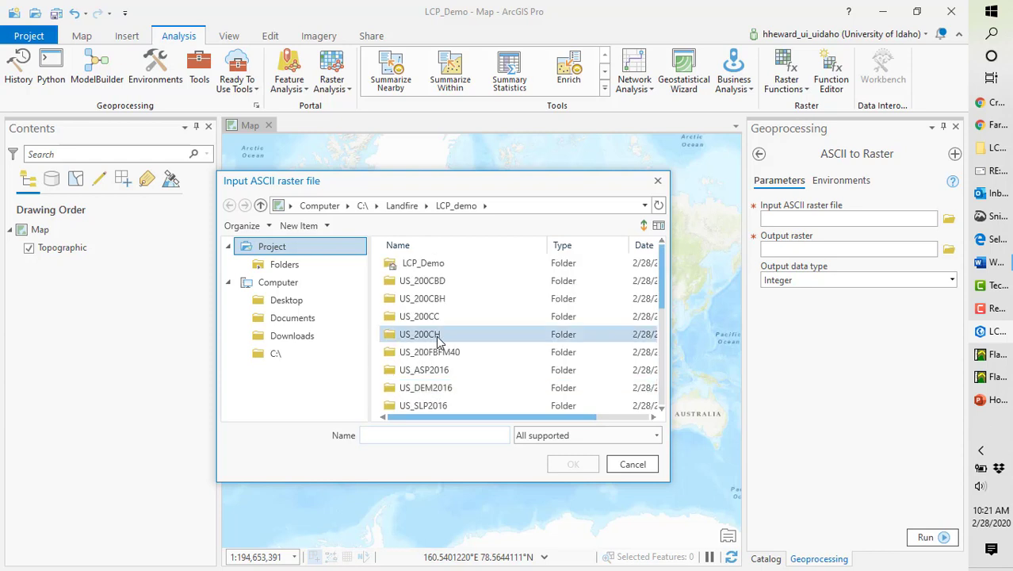
pyautogui.click(662, 409)
pyautogui.click(662, 409)
pyautogui.click(662, 409)
pyautogui.click(661, 409)
pyautogui.click(662, 409)
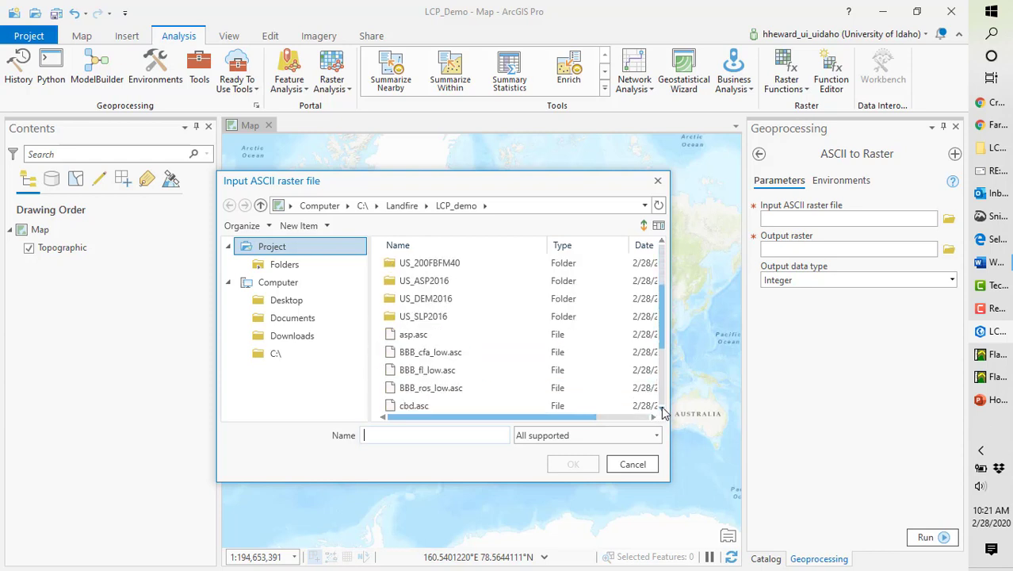
pyautogui.click(428, 356)
pyautogui.click(571, 465)
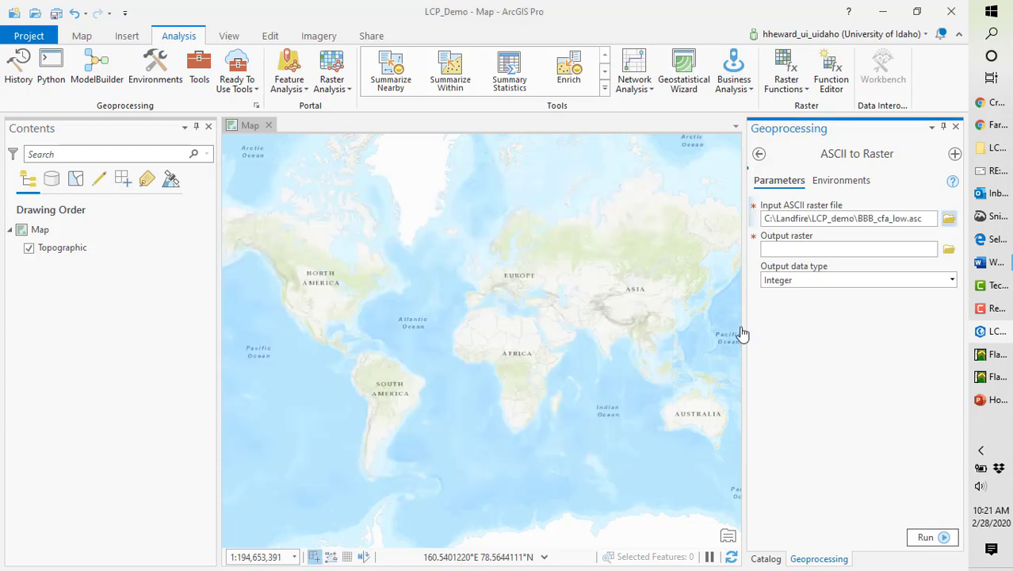
# - Set the output raster to BBB_cfa_low, saved in the LCP_demo folder
pyautogui.moveTo(830, 248); pyautogui.dragTo(729, 254)
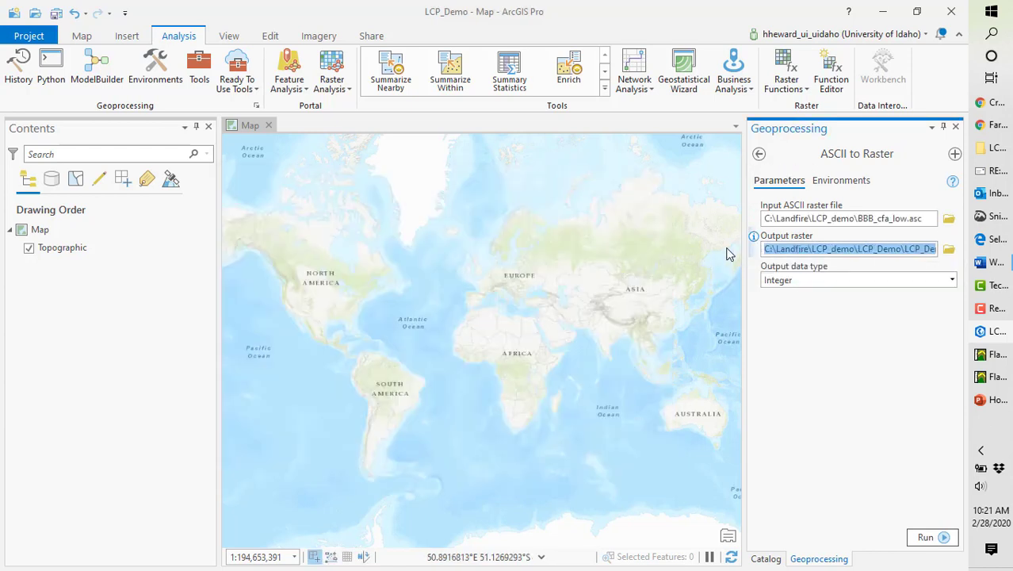
pyautogui.click(949, 250)
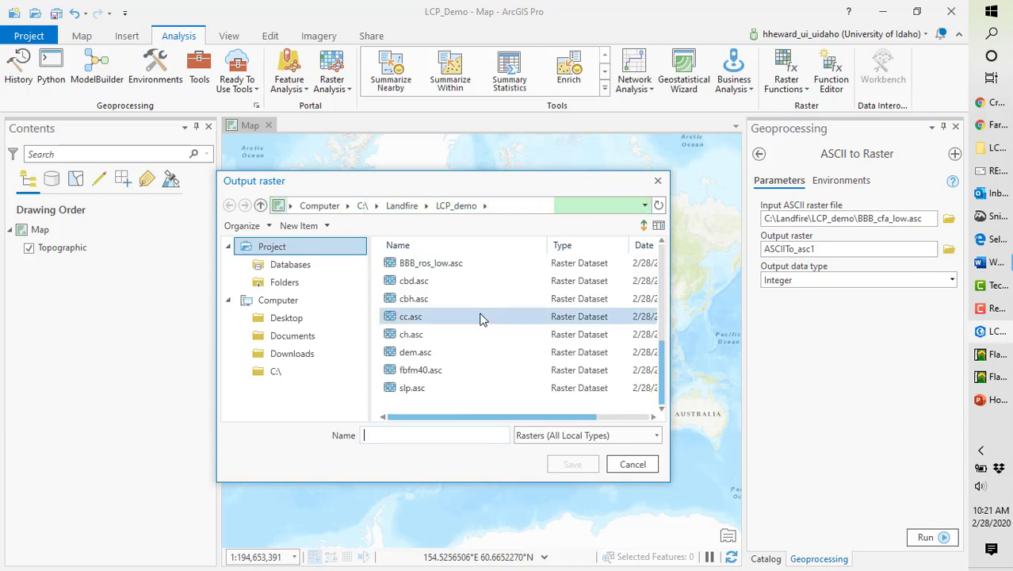
pyautogui.scroll(-4, 484, 316)
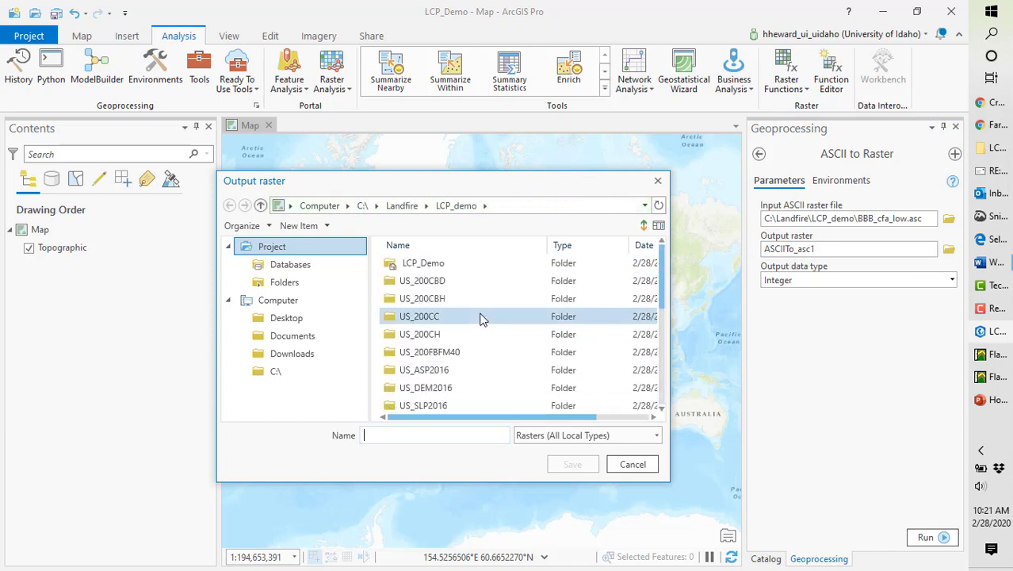
pyautogui.scroll(-1, 480, 321)
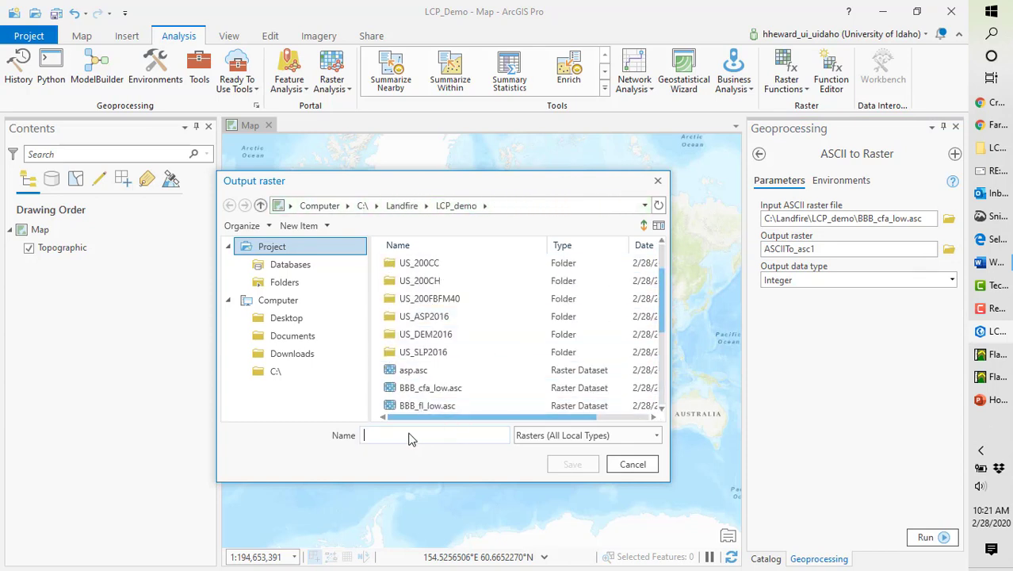
pyautogui.write('BBB')
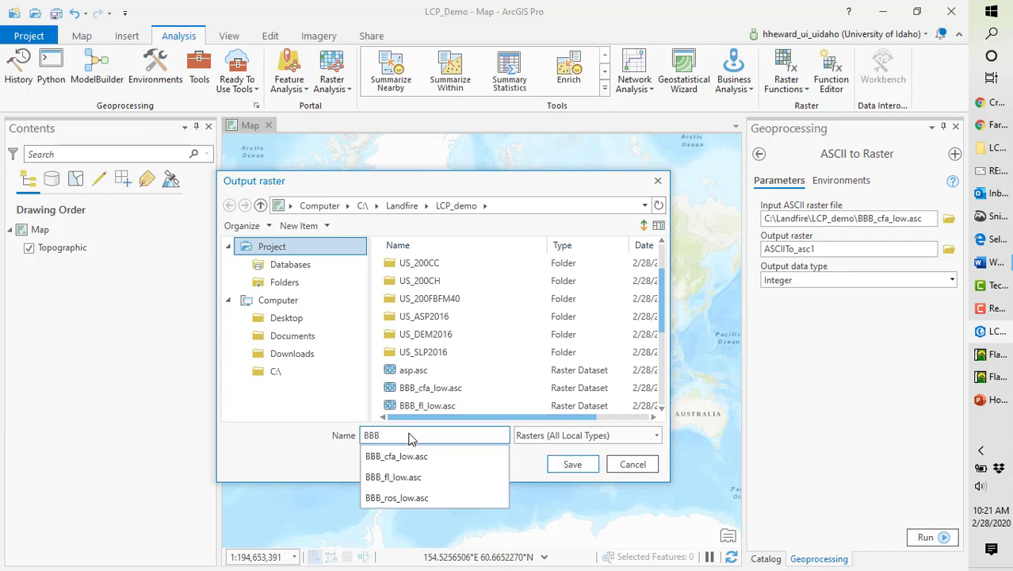
pyautogui.write('_cfa_low')
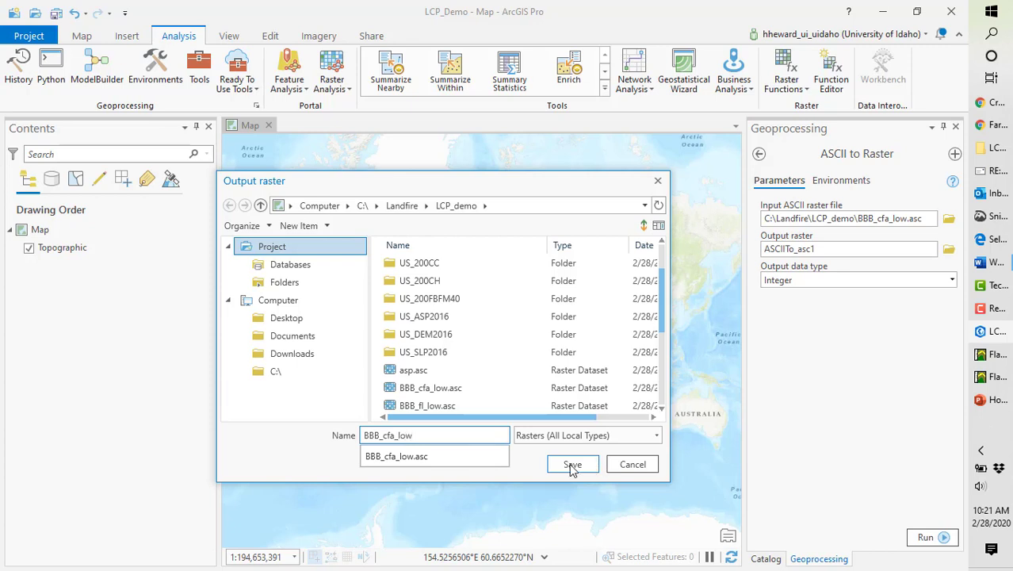
pyautogui.click(573, 468)
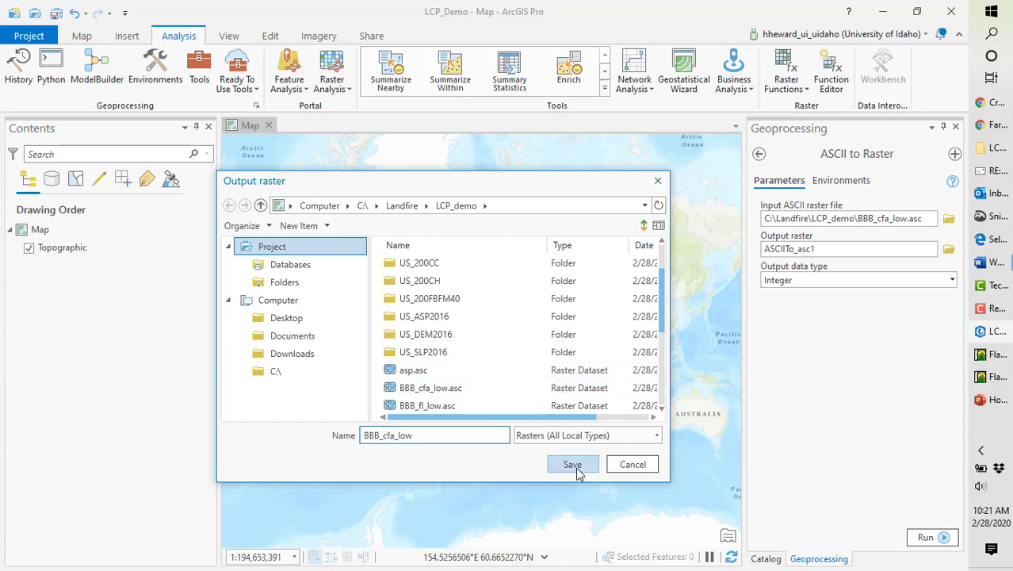
pyautogui.click(579, 468)
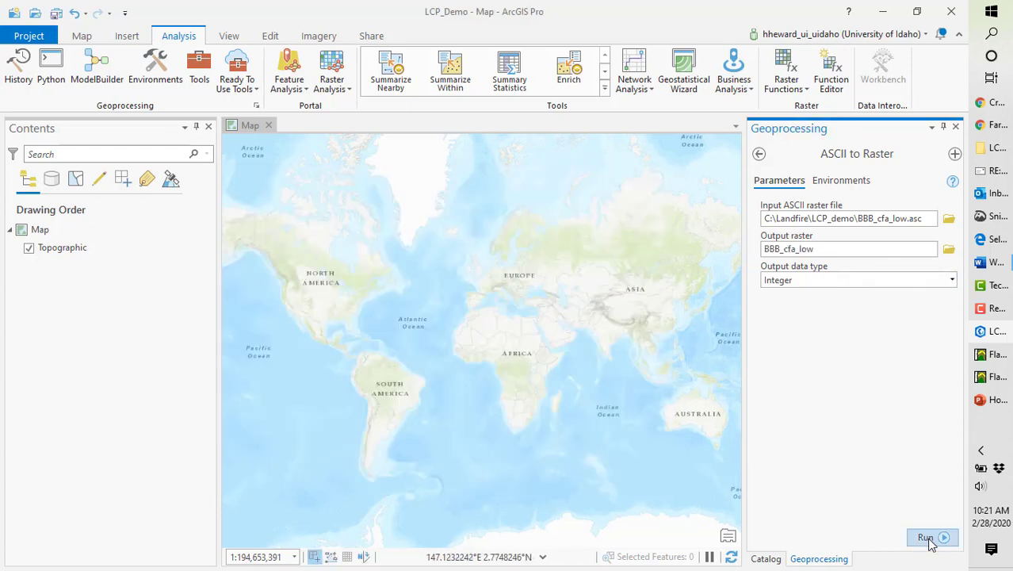
# - Keep the output data type as Integer and run the ASCII to Raster conversion for crown fire activity
pyautogui.click(953, 282)
pyautogui.click(952, 280)
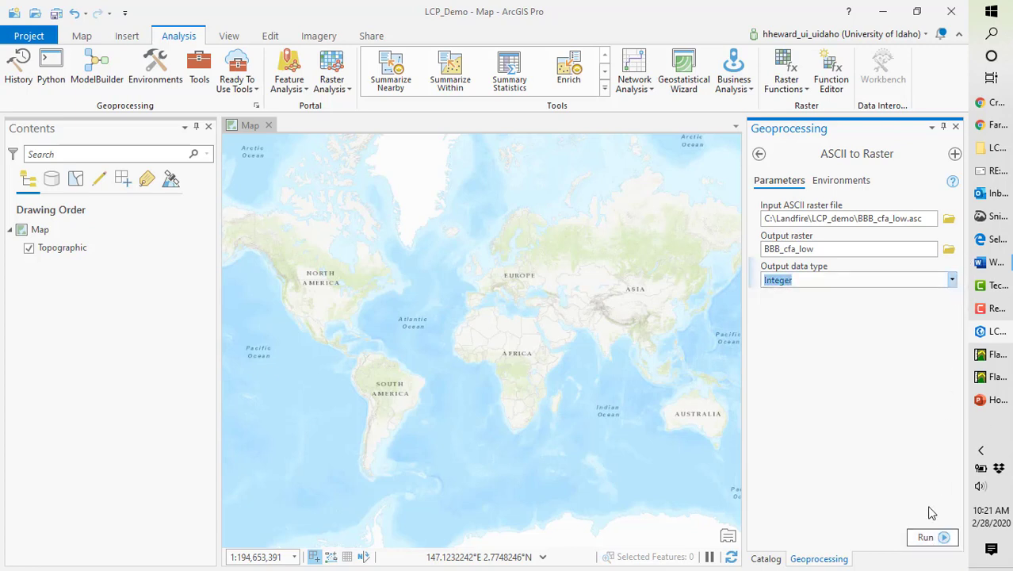
pyautogui.click(927, 538)
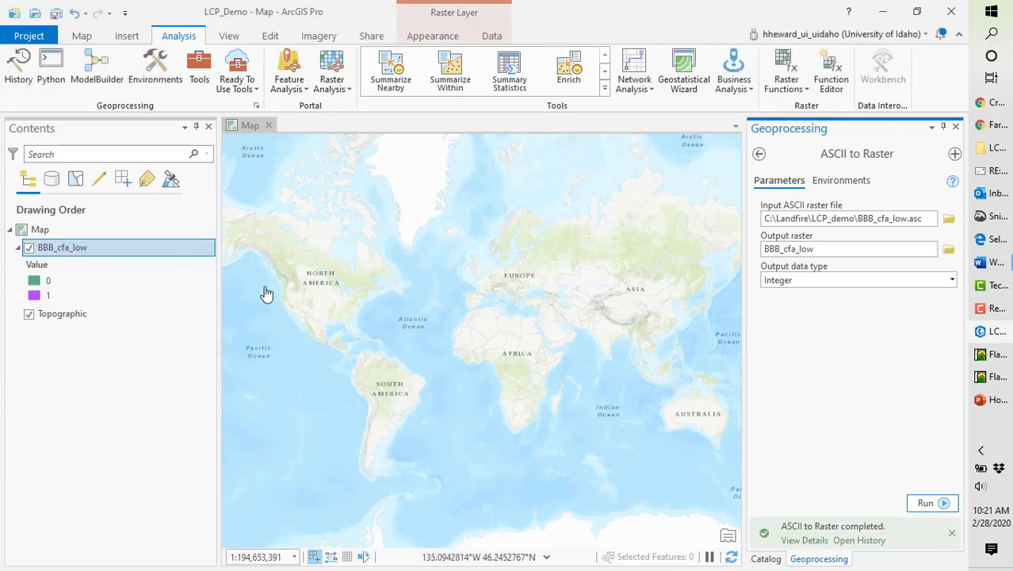
# - Zoom to the BBB_cfa_low layer and check the spatial reference in its source properties
pyautogui.click(72, 248)
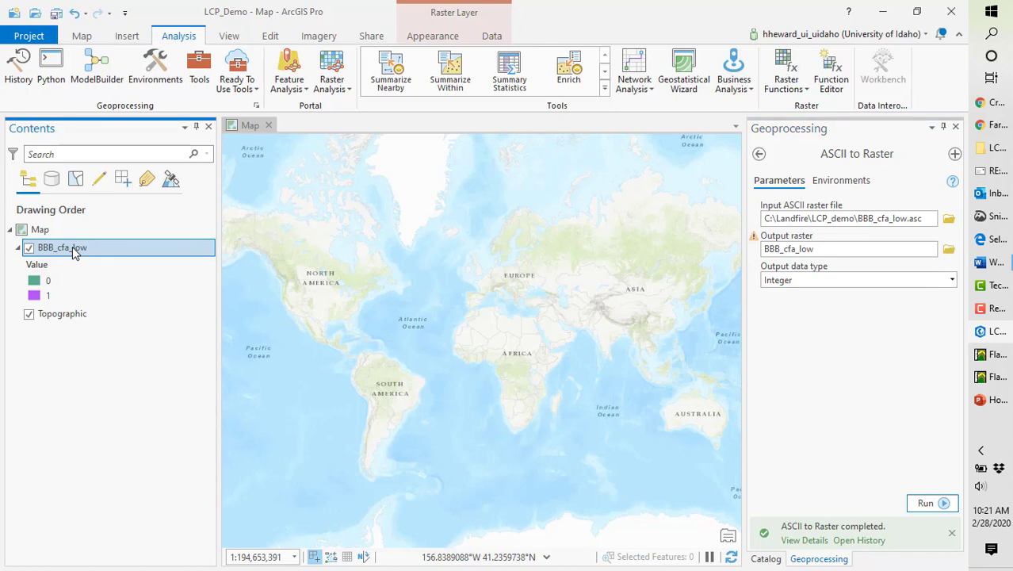
pyautogui.rightClick(72, 248)
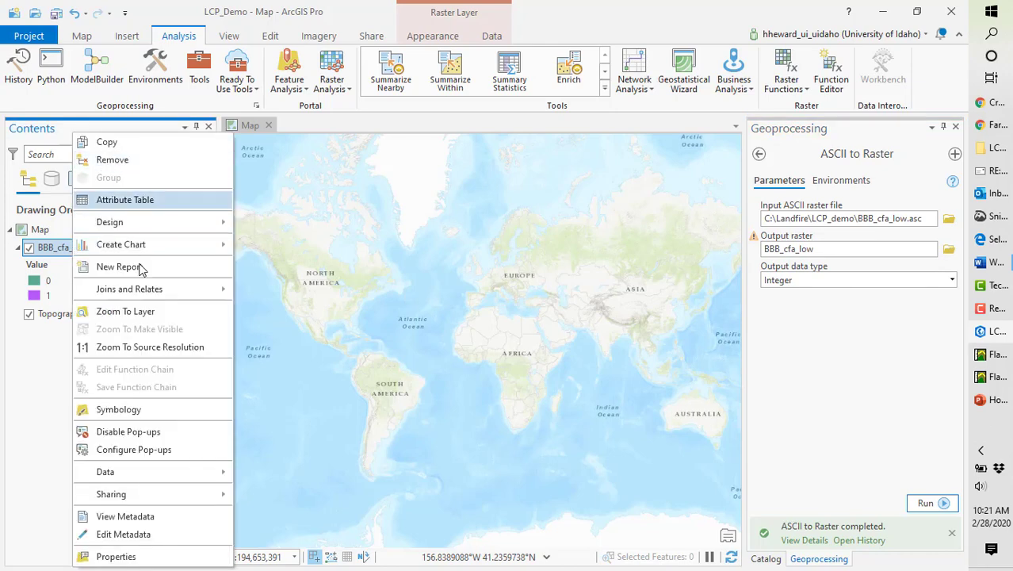
pyautogui.click(147, 314)
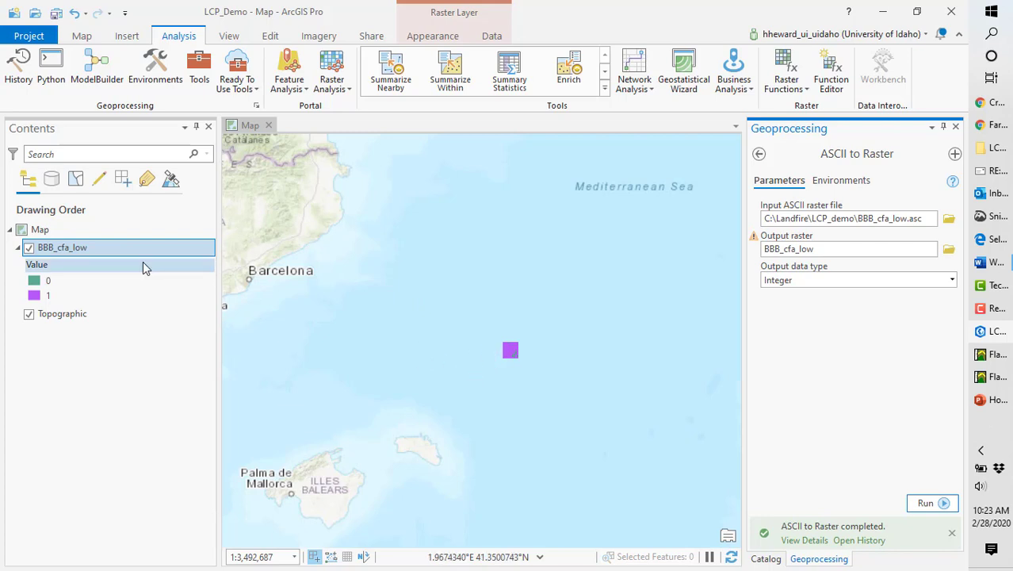
pyautogui.rightClick(61, 250)
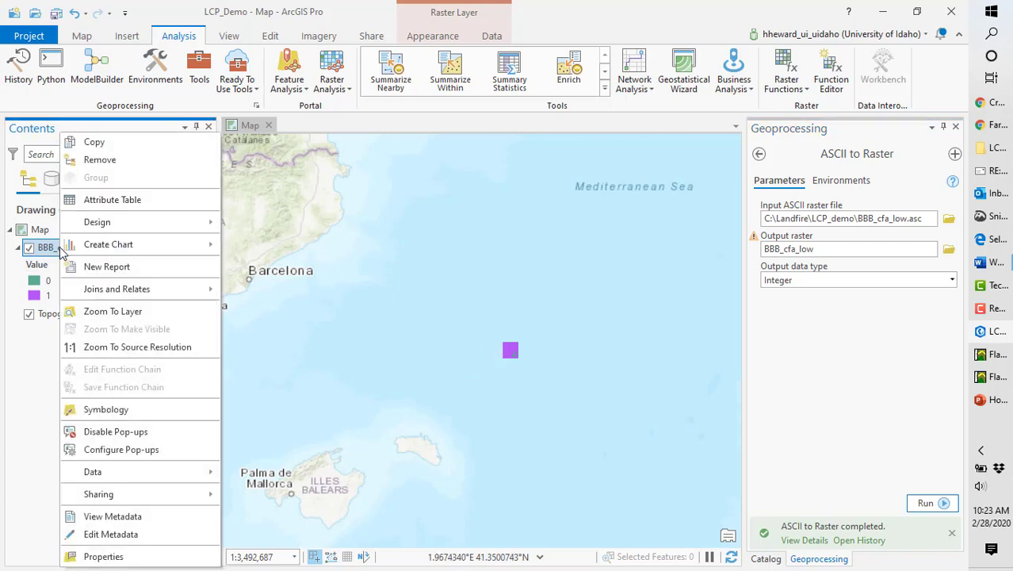
pyautogui.moveTo(65, 252)
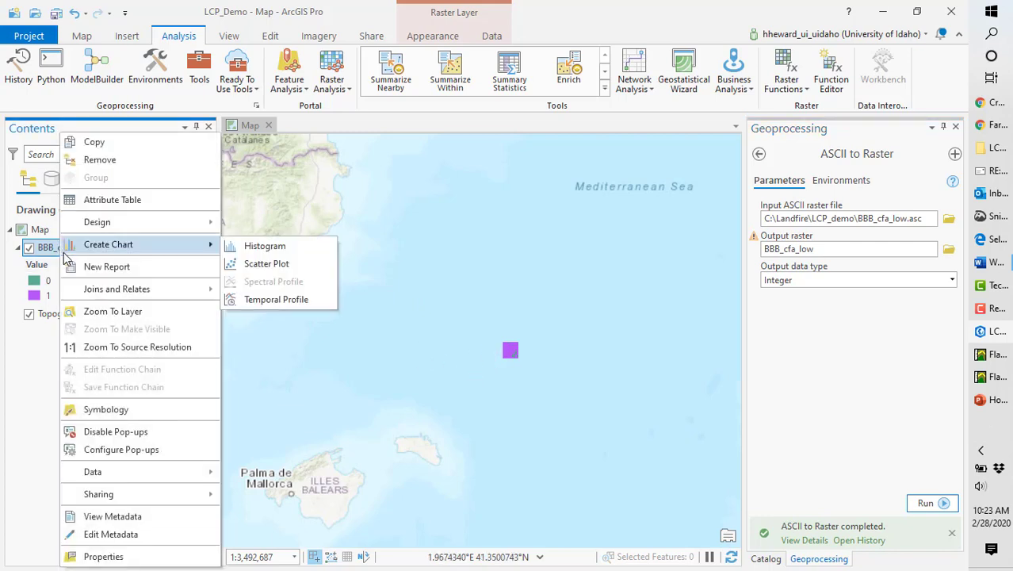
pyautogui.click(103, 558)
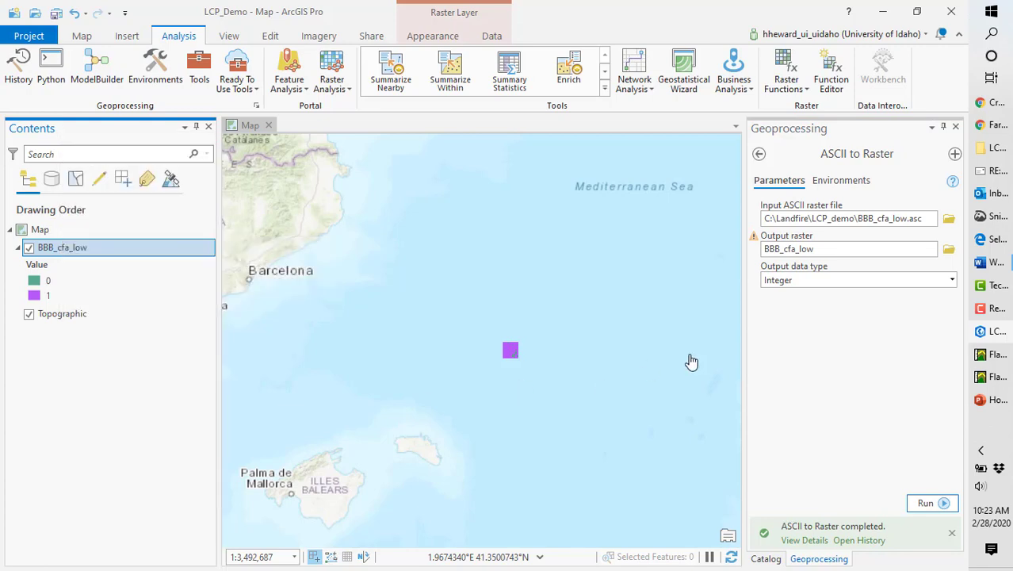
pyautogui.click(275, 208)
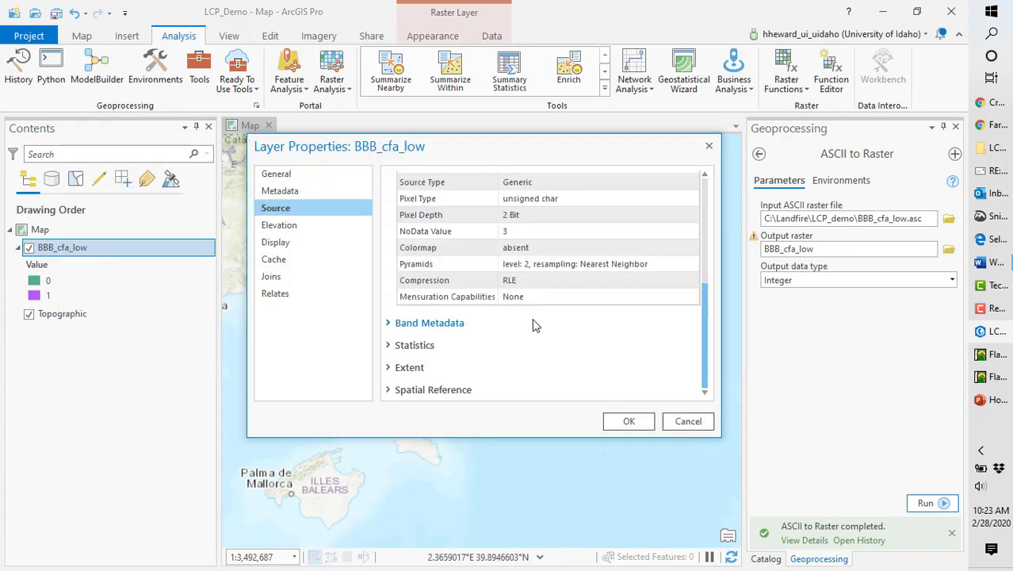
pyautogui.scroll(1, 533, 323)
pyautogui.scroll(-1, 478, 327)
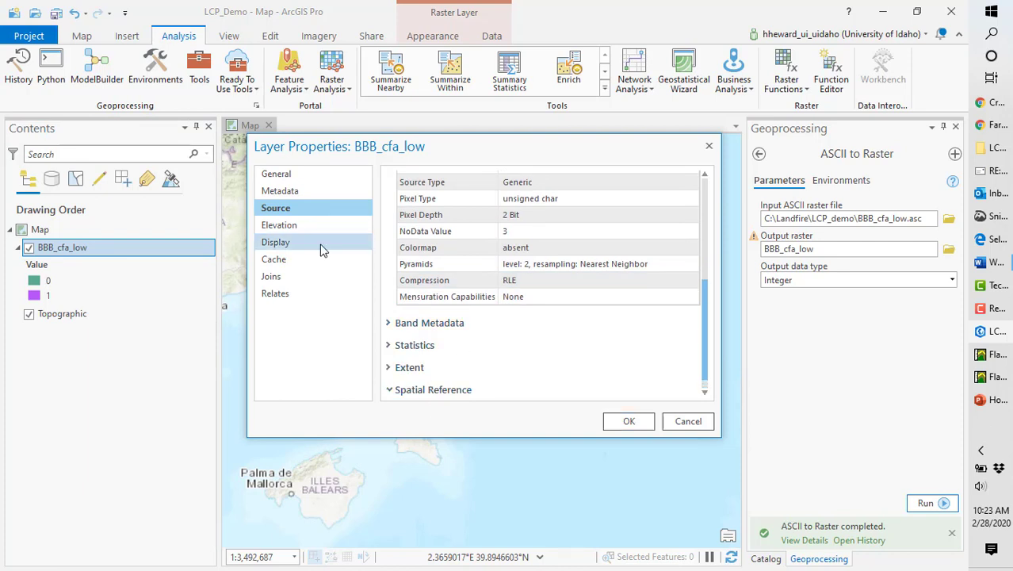
pyautogui.scroll(-1, 491, 373)
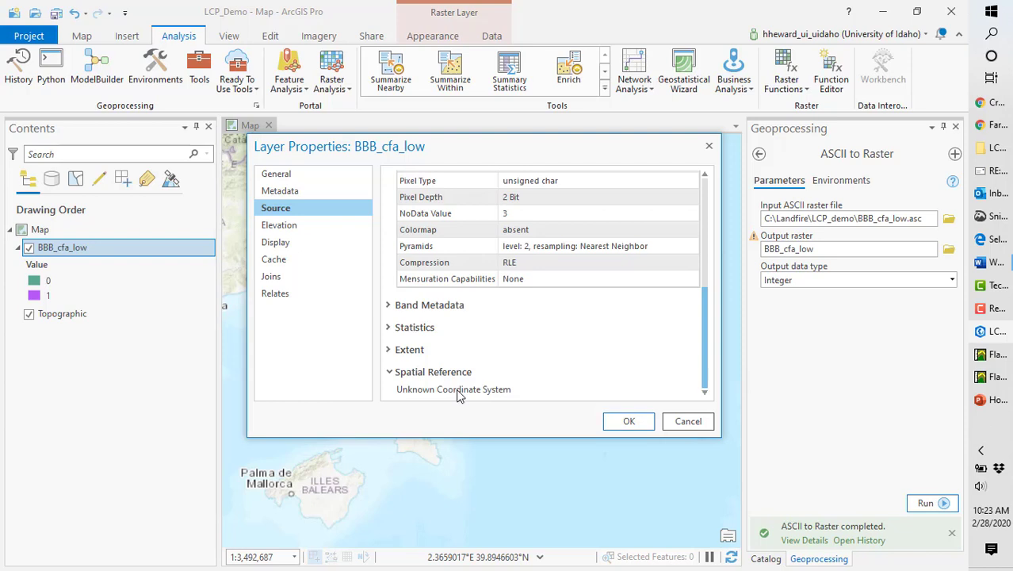
pyautogui.click(709, 145)
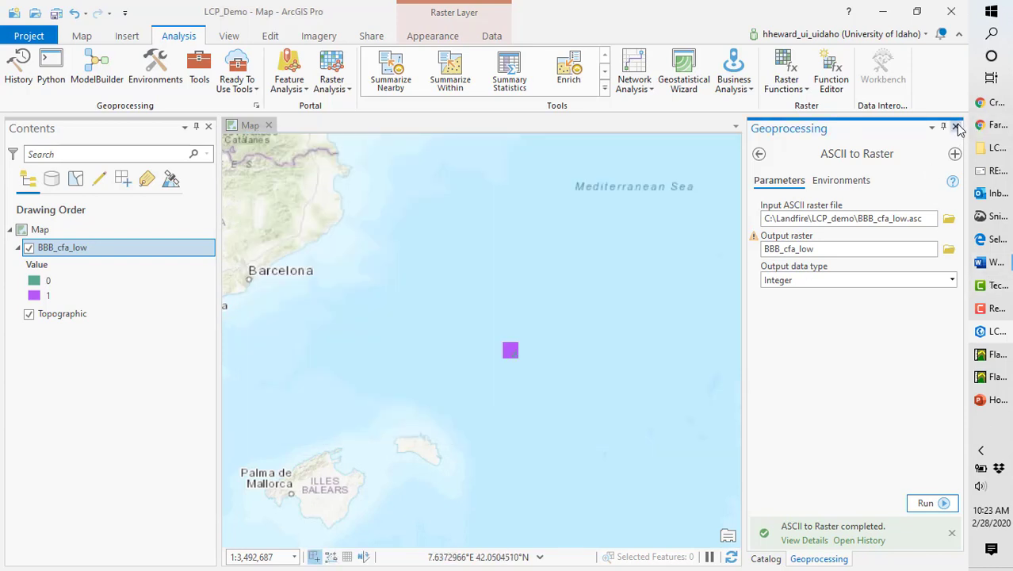
# - Convert BBB_fl_low.asc from the LCP_demo folder to an Integer raster named BBB_fl_low
pyautogui.click(949, 219)
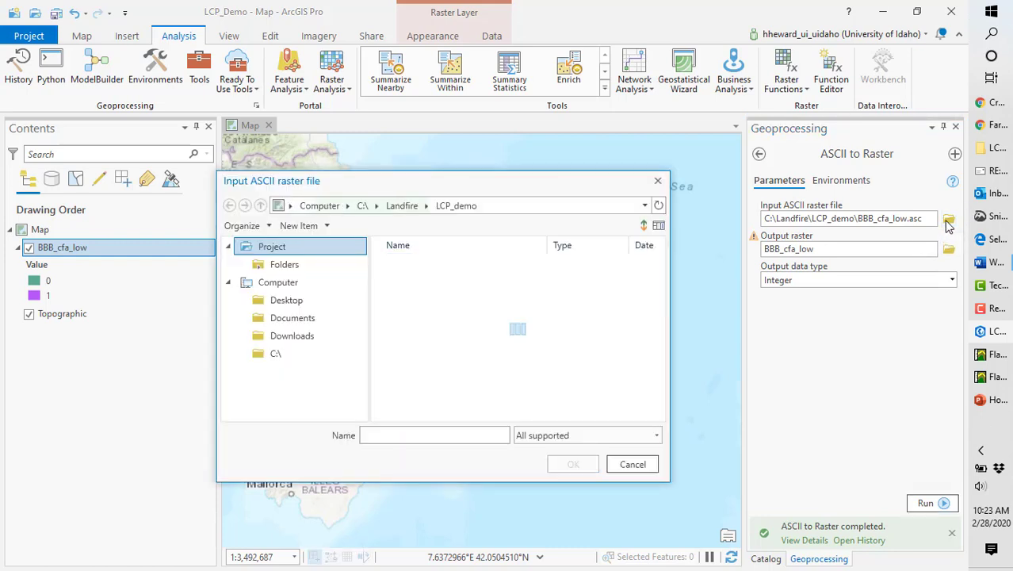
pyautogui.scroll(-2, 493, 323)
pyautogui.scroll(1, 493, 323)
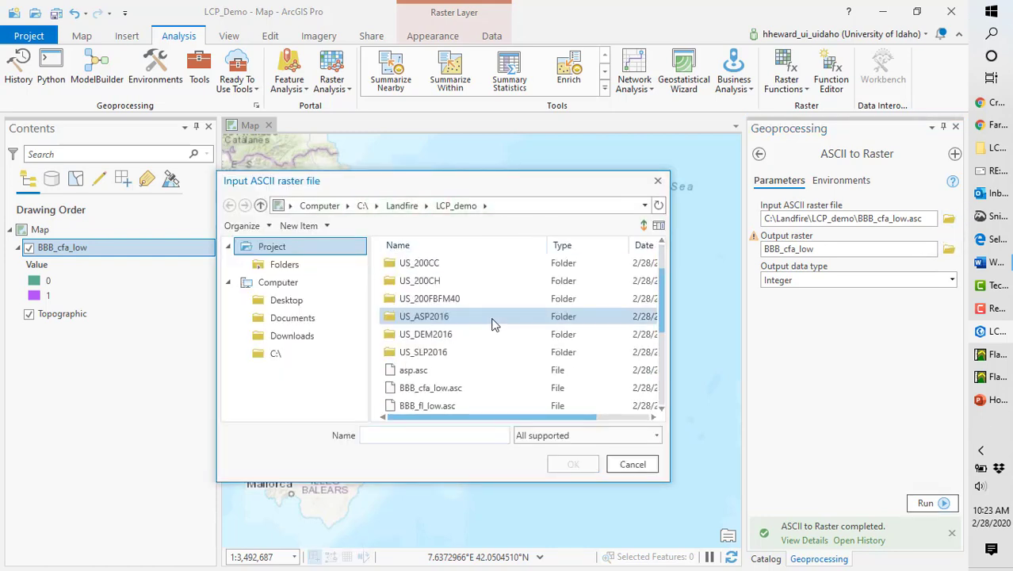
pyautogui.scroll(-3, 493, 323)
pyautogui.scroll(1, 493, 323)
pyautogui.click(433, 298)
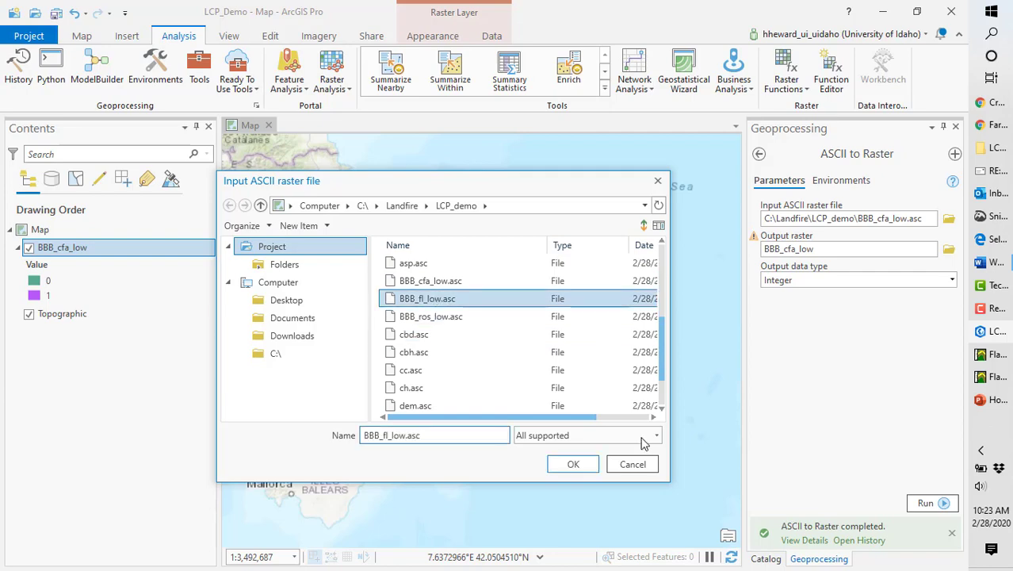
pyautogui.click(573, 464)
pyautogui.click(926, 502)
# - Convert BBB_ros_low.asc from the LCP_demo folder to an Integer raster named BBB_ros_low
pyautogui.click(949, 219)
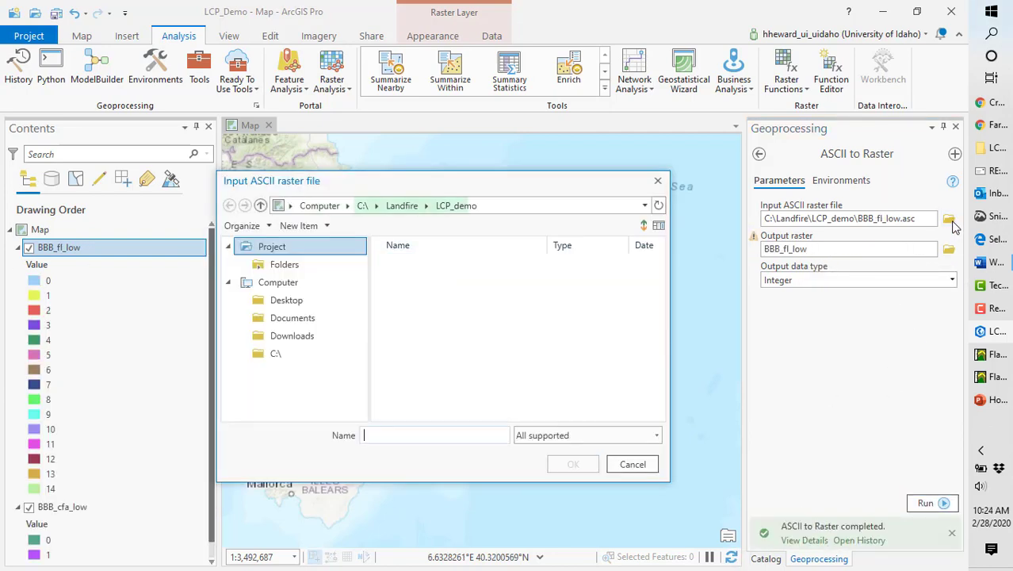
pyautogui.click(420, 263)
pyautogui.click(573, 463)
pyautogui.click(925, 503)
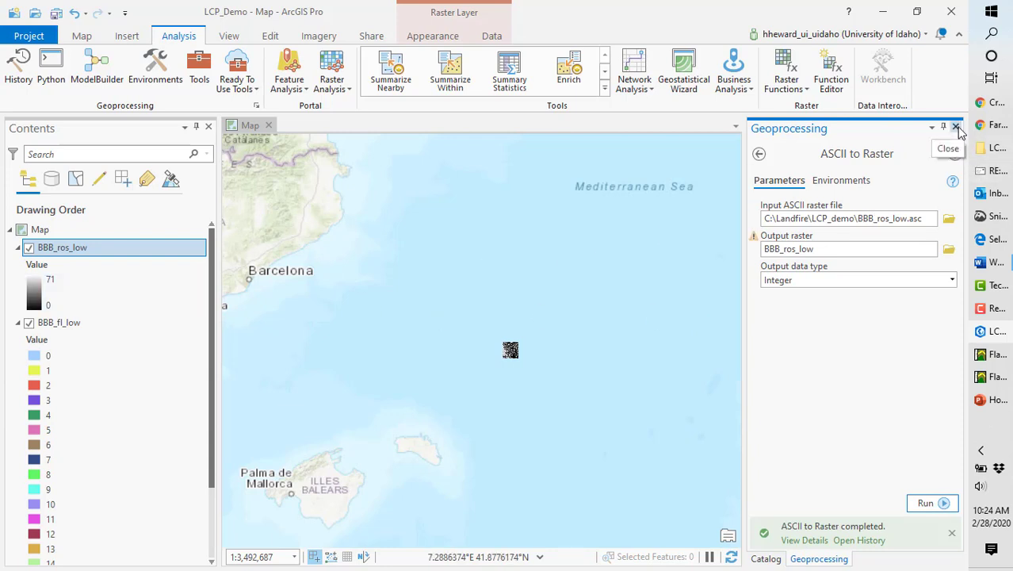
# - Close the ASCII to Raster tool, search the geoprocessing tools for "define", and open the Define Projection tool
pyautogui.click(955, 128)
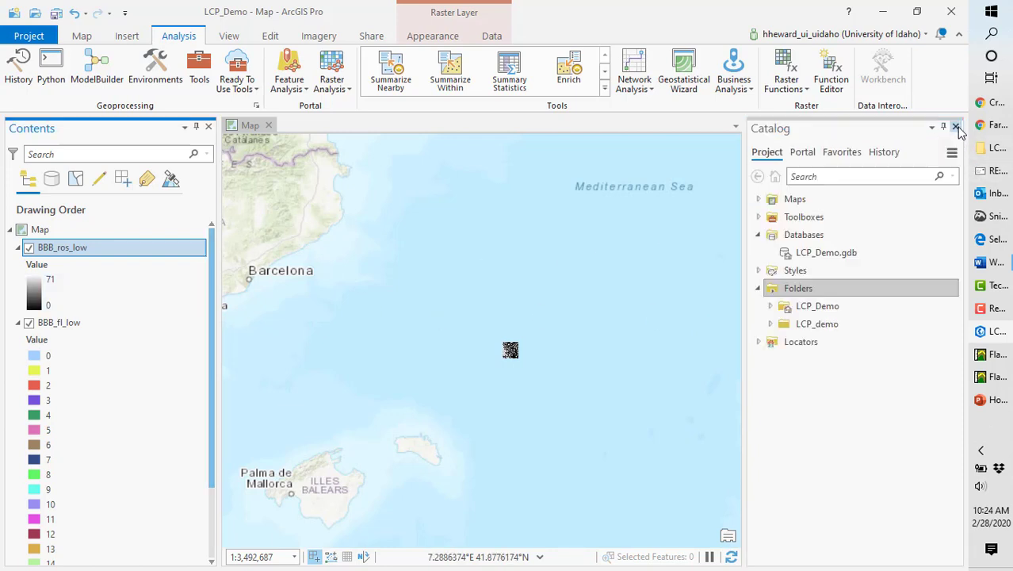
pyautogui.click(203, 85)
pyautogui.doubleClick(802, 158)
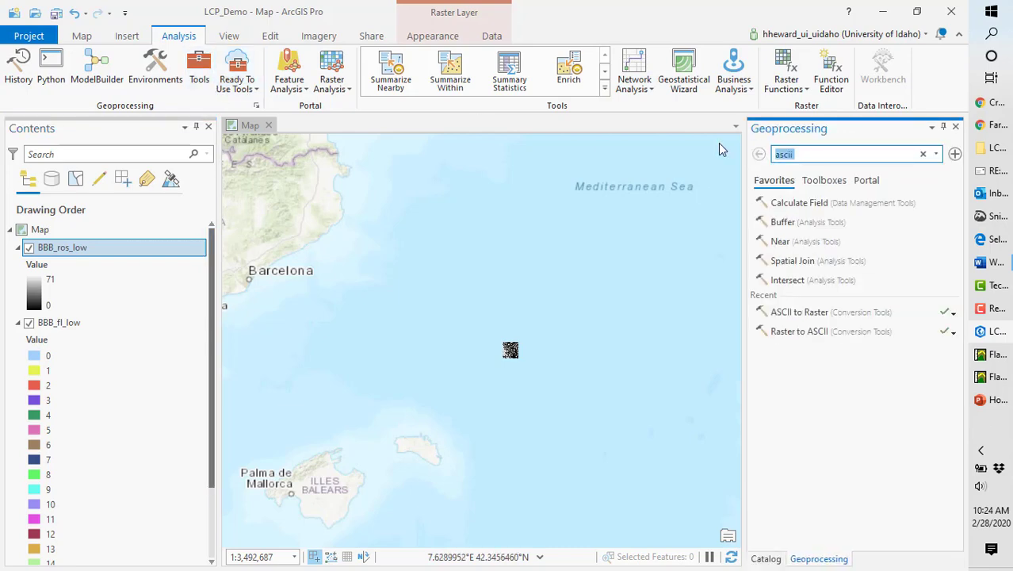
pyautogui.write('define')
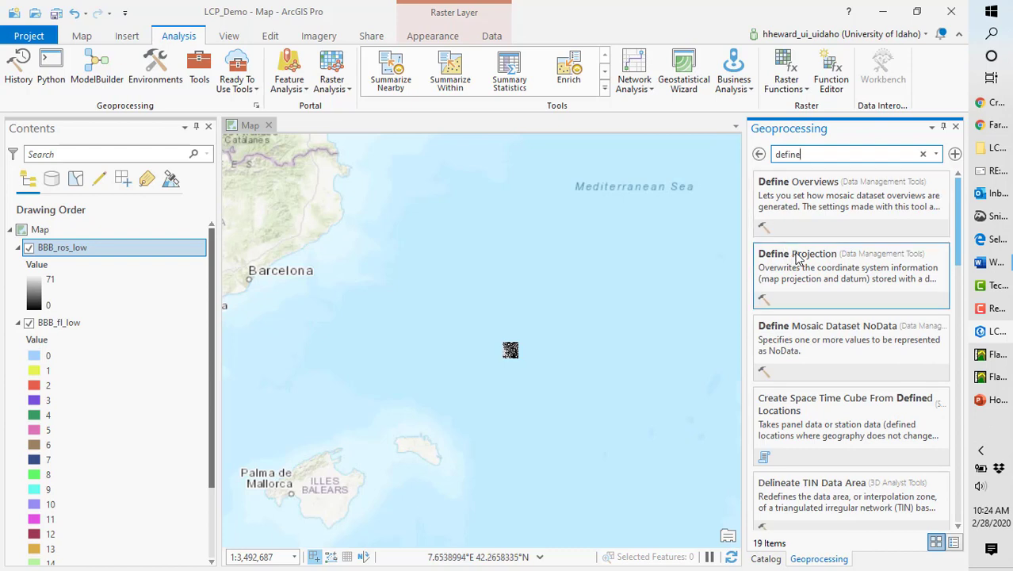
pyautogui.click(795, 259)
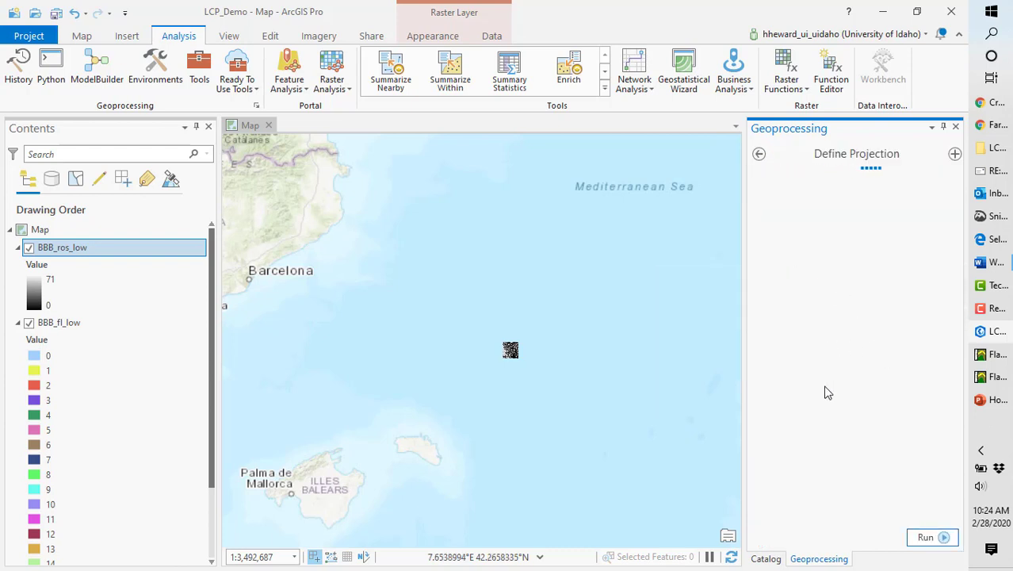
# - Set BBB_ros_low as the input dataset for Define Projection
pyautogui.click(871, 222)
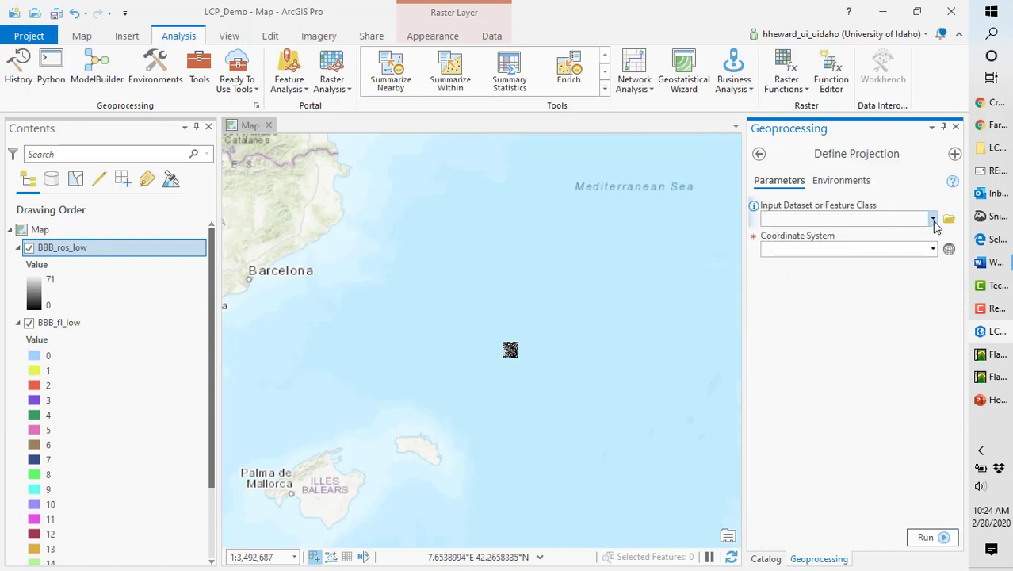
pyautogui.click(932, 220)
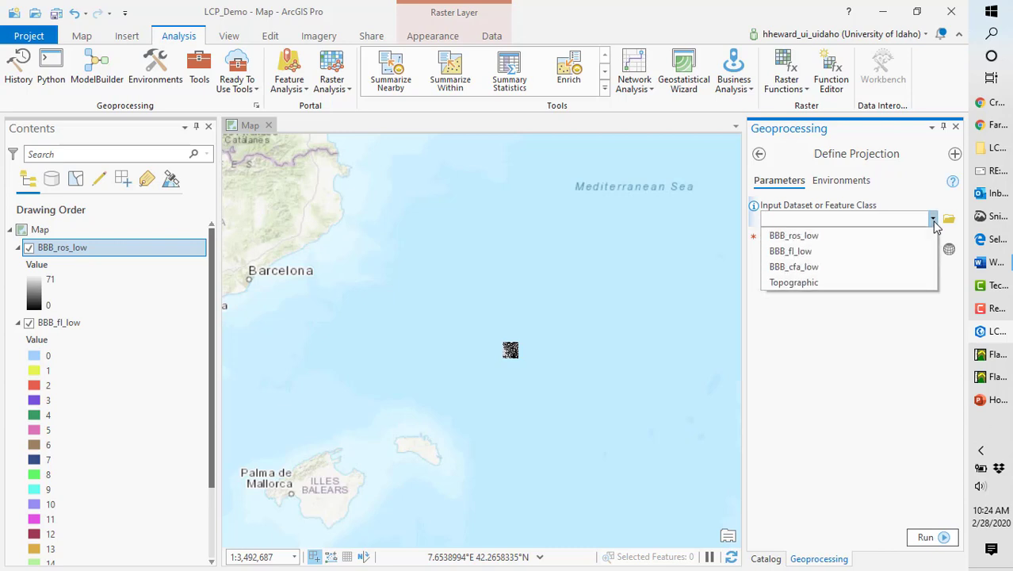
pyautogui.click(803, 236)
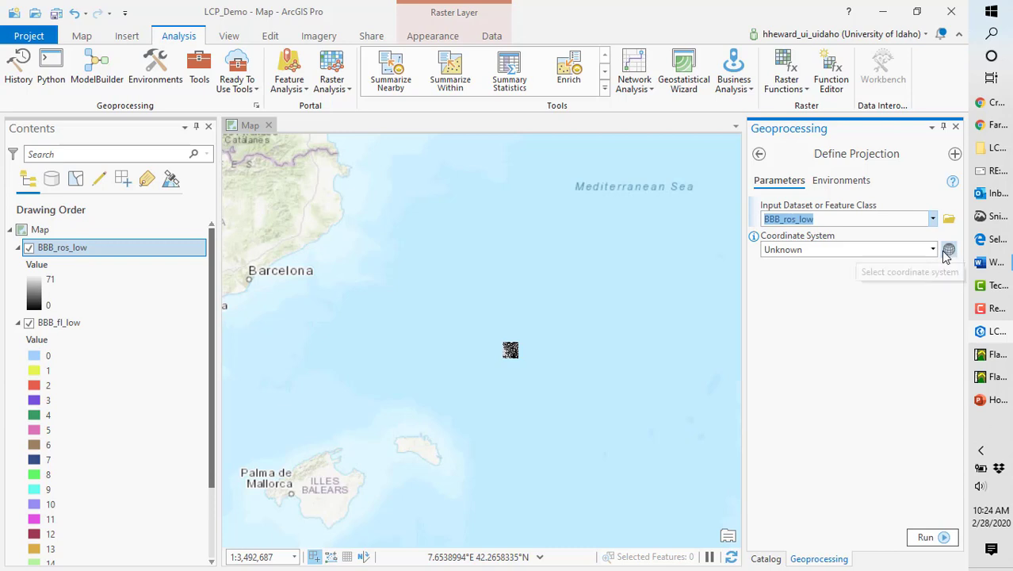
# - Import the coordinate system from the us_200cbd raster in C:\Landfire\LCP_demo\US_200CBD and accept NAD_1983_UTM_Zone_11N
pyautogui.click(948, 251)
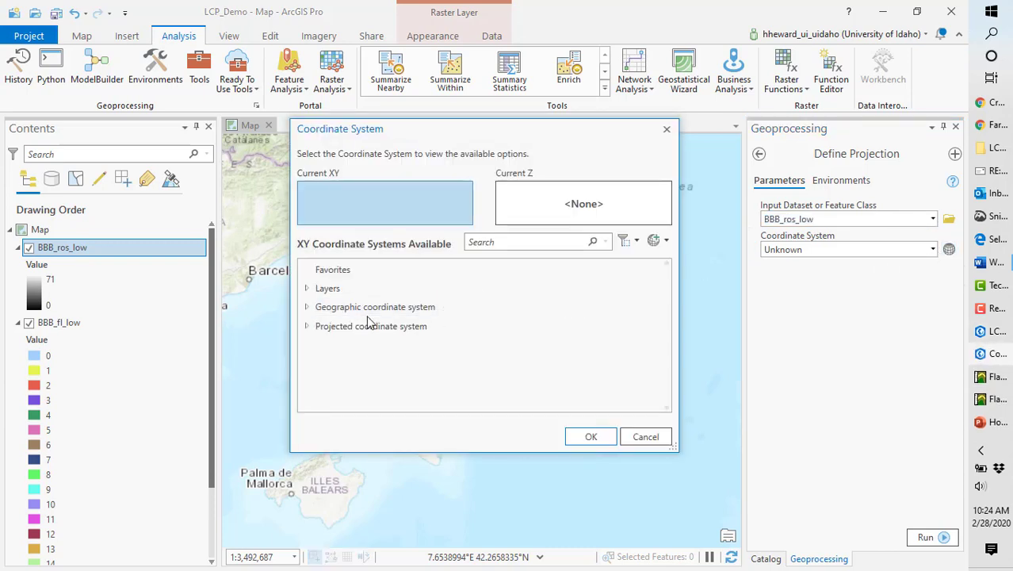
pyautogui.click(666, 241)
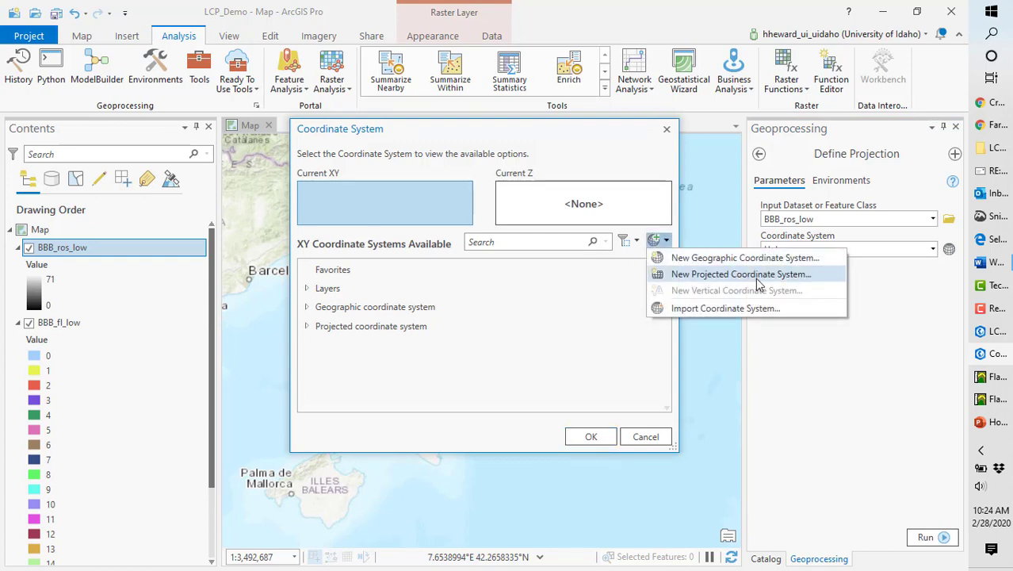
pyautogui.click(715, 308)
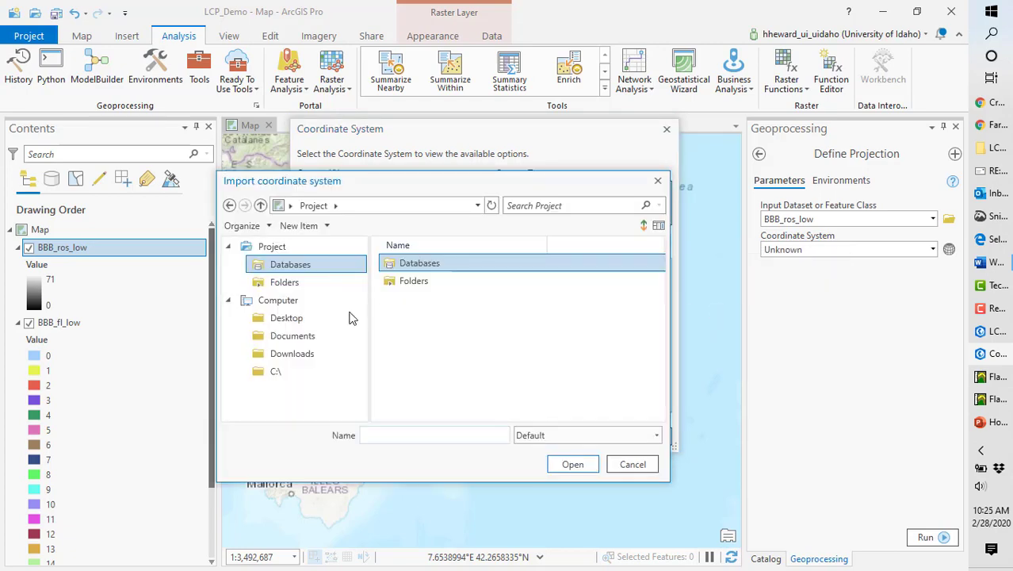
pyautogui.click(275, 373)
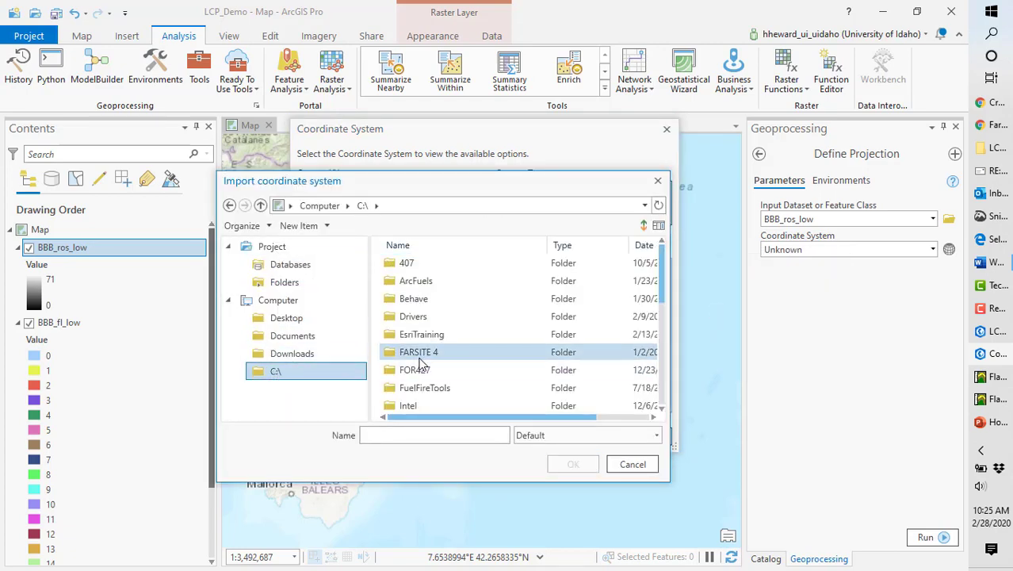
pyautogui.scroll(-3, 436, 357)
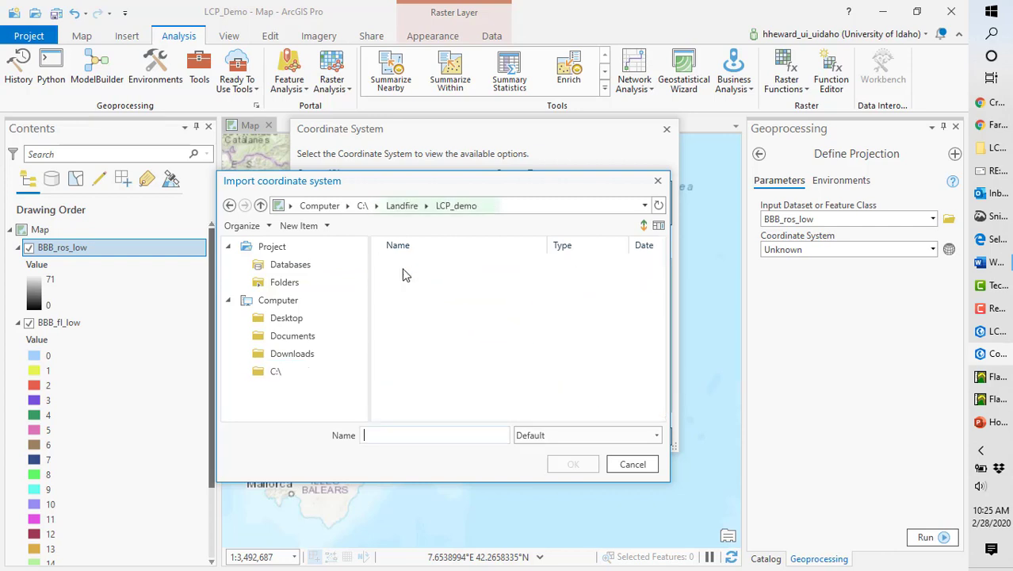
pyautogui.doubleClick(421, 281)
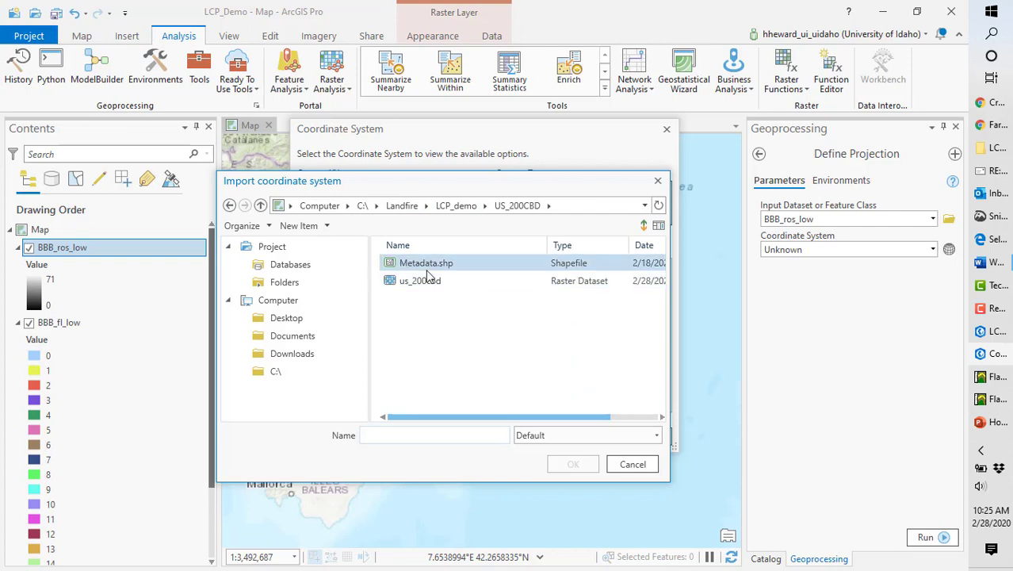
pyautogui.click(420, 281)
pyautogui.click(570, 465)
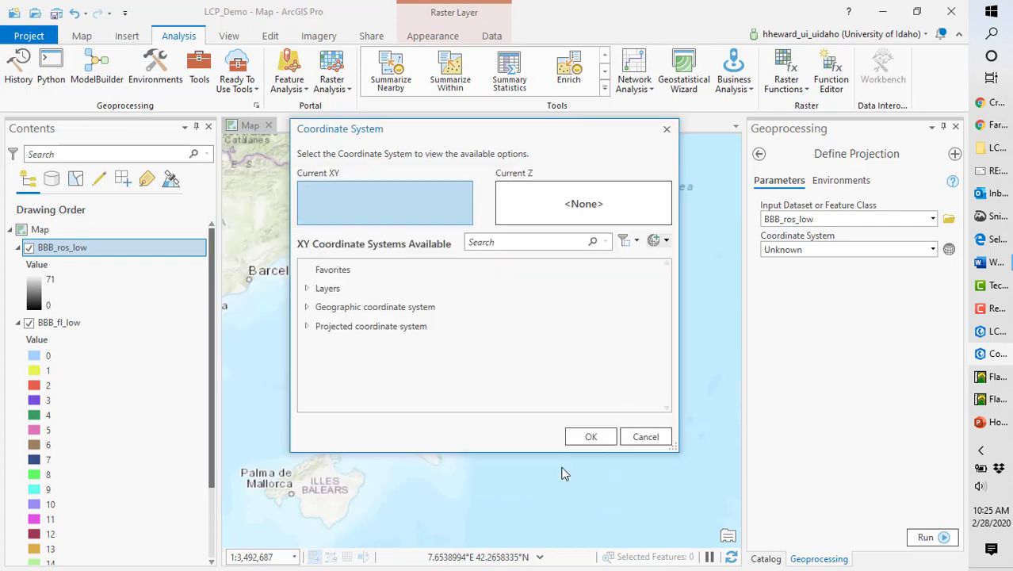
pyautogui.scroll(-1, 530, 368)
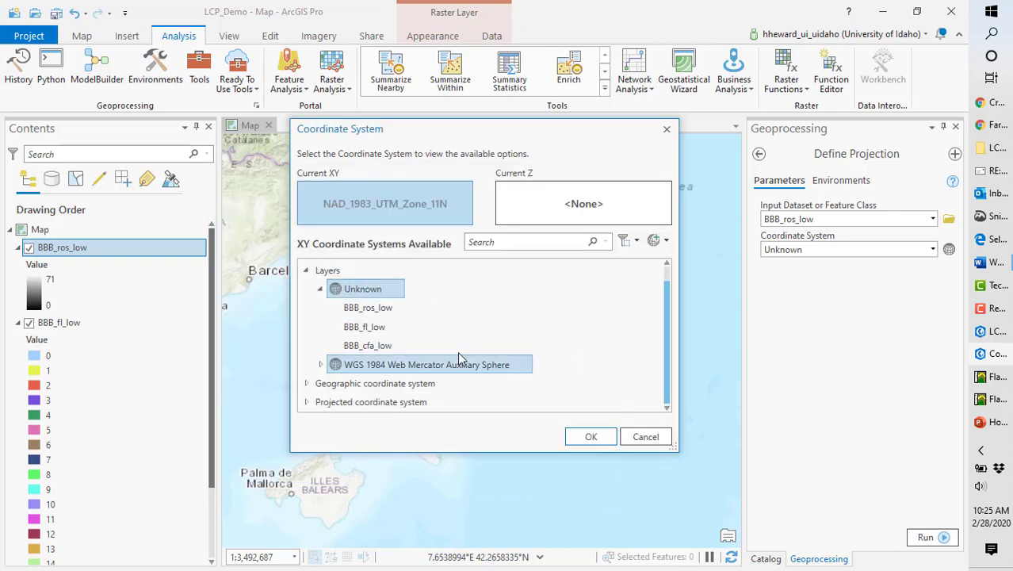
pyautogui.scroll(1, 449, 353)
pyautogui.scroll(-1, 449, 361)
pyautogui.scroll(1, 449, 360)
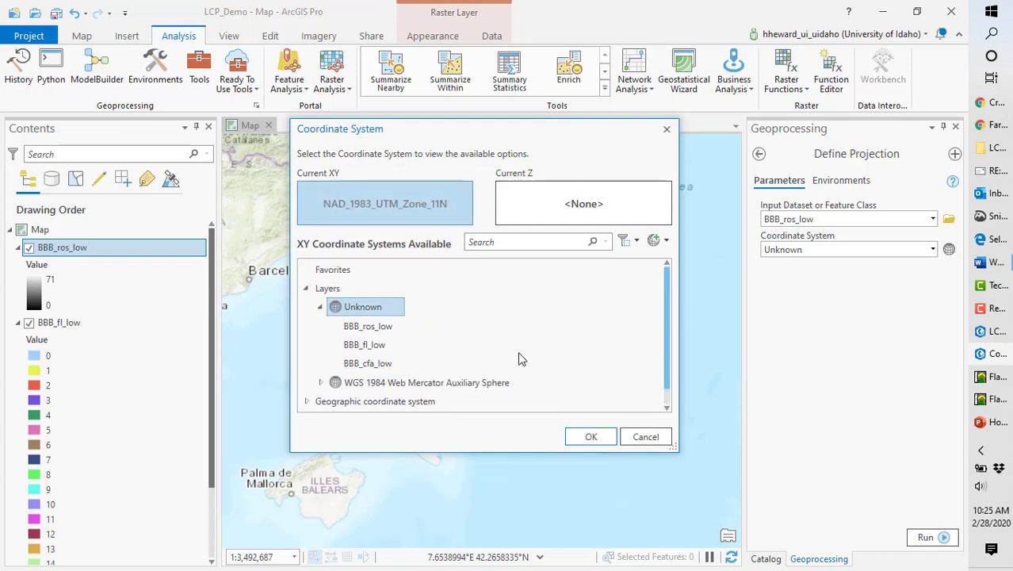
pyautogui.click(589, 438)
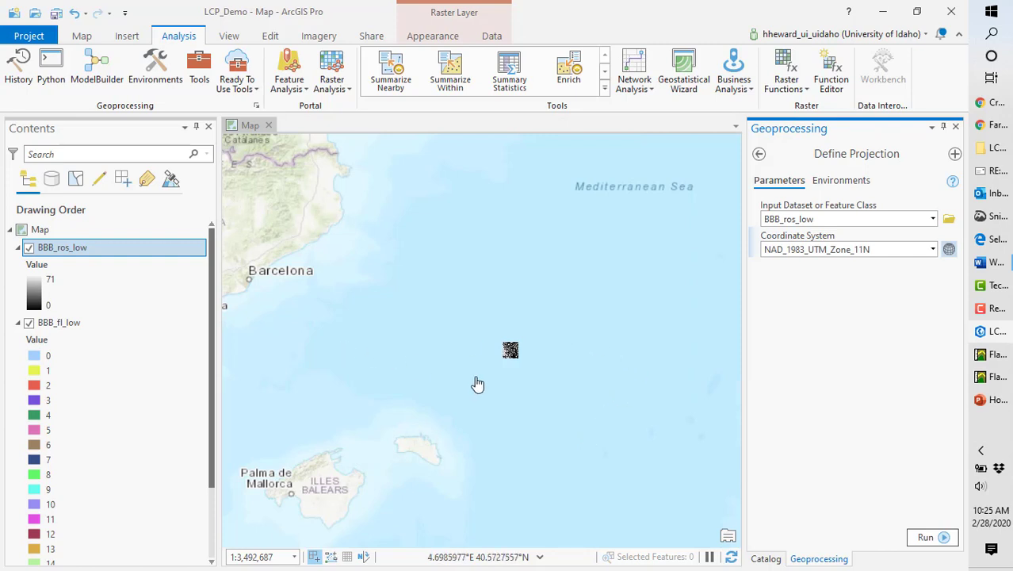
# - Run Define Projection on BBB_ros_low and zoom the map to that layer
pyautogui.rightClick(47, 252)
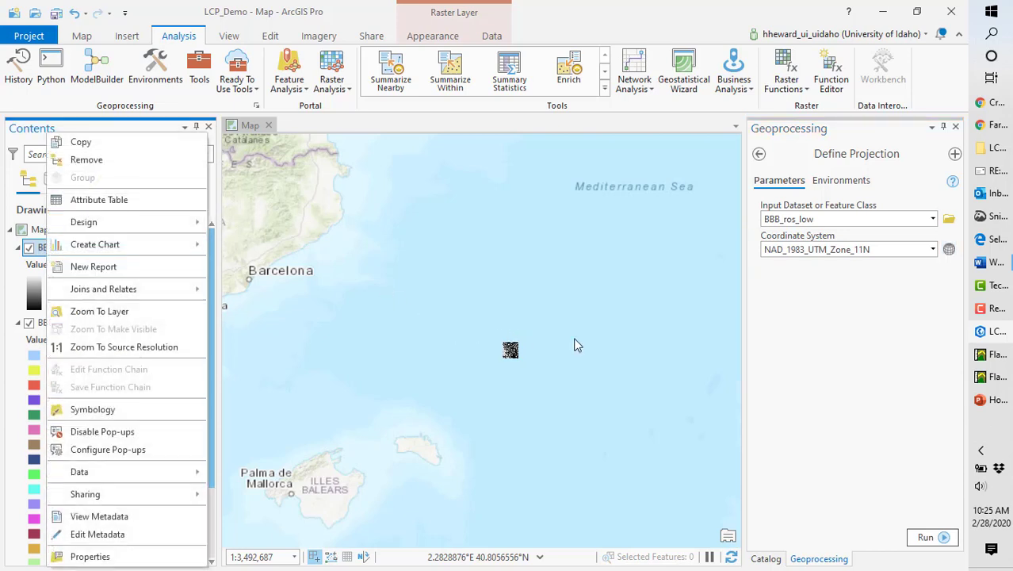
pyautogui.click(894, 396)
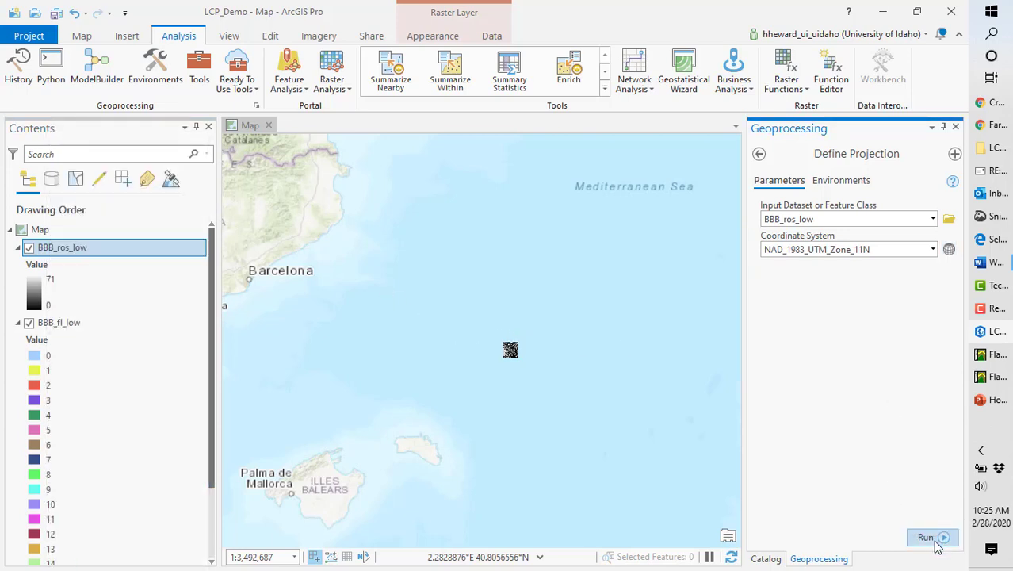
pyautogui.click(936, 540)
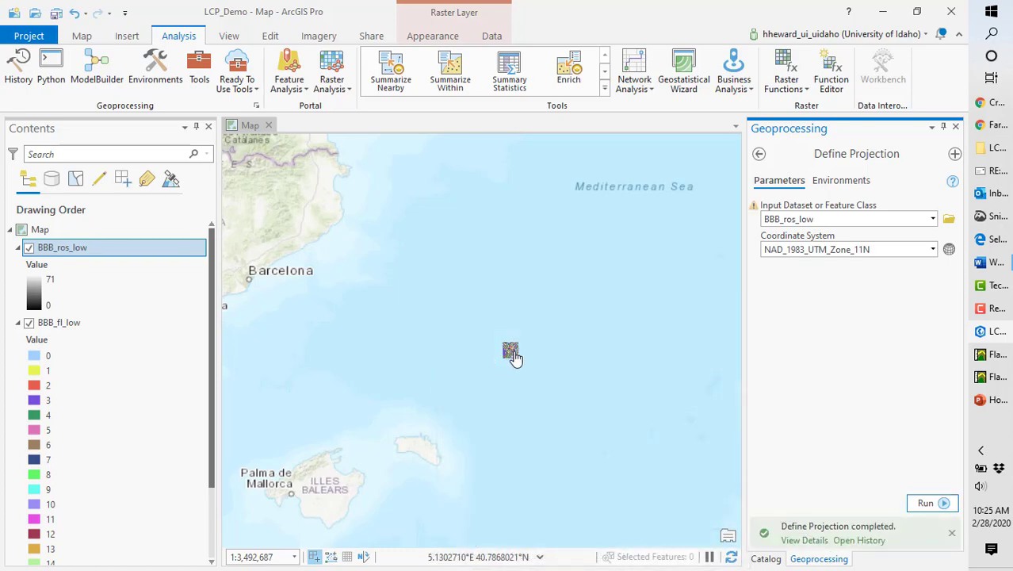
pyautogui.rightClick(51, 251)
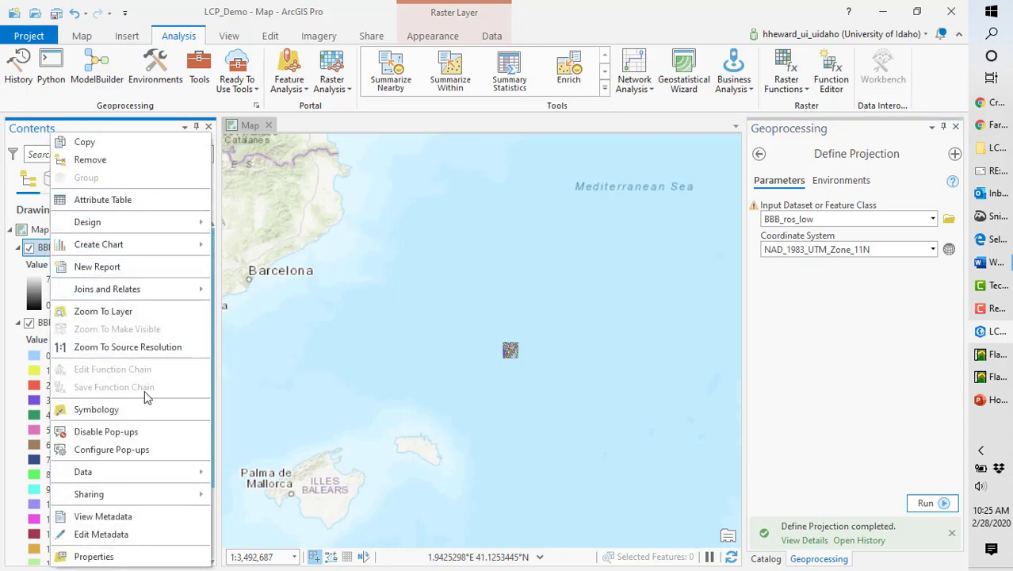
pyautogui.click(105, 313)
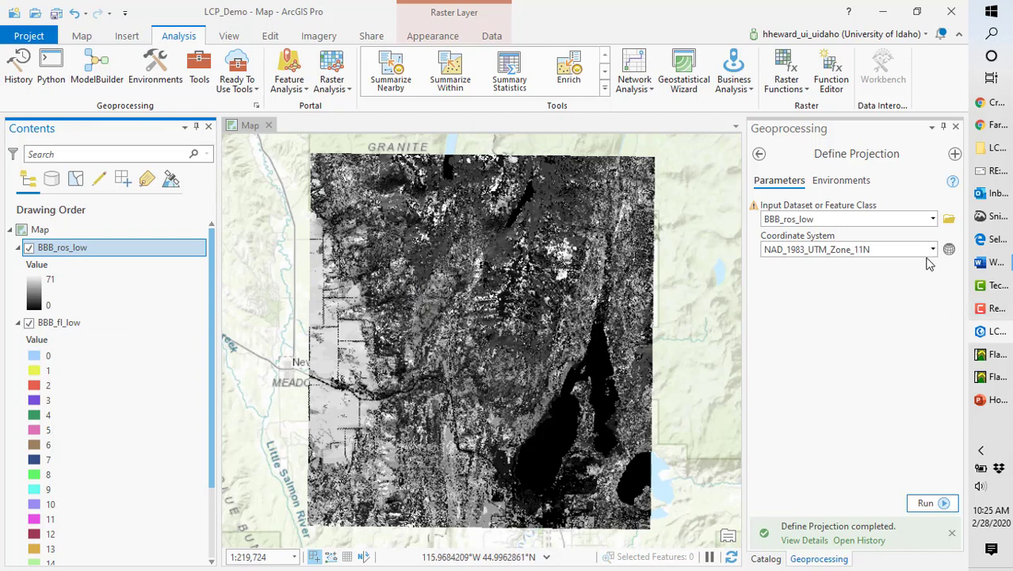
# - Define the projection of BBB_fl_low as NAD_1983_UTM_Zone_11N and hide the BBB_ros_low layer to check it
pyautogui.click(932, 221)
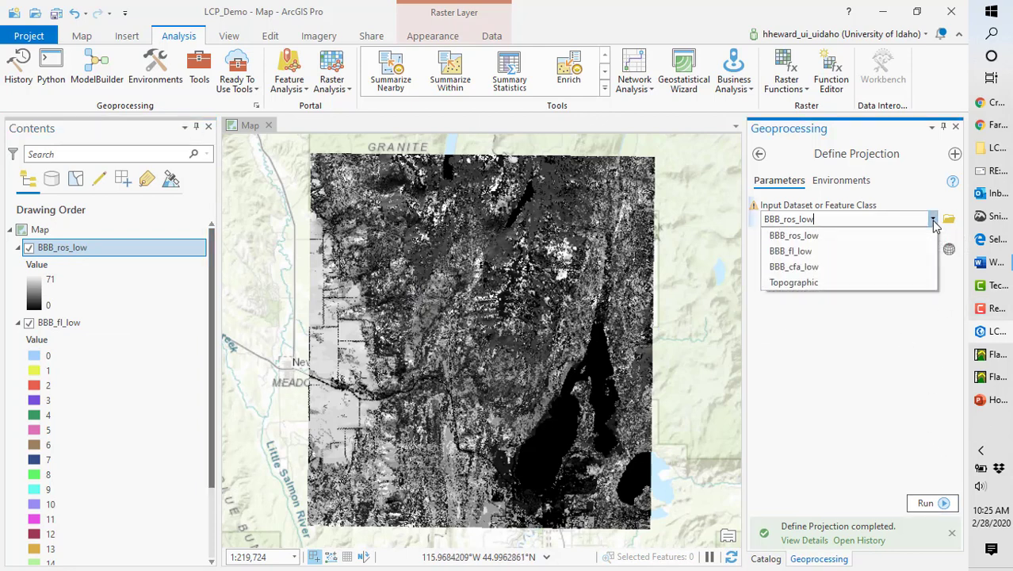
pyautogui.click(840, 253)
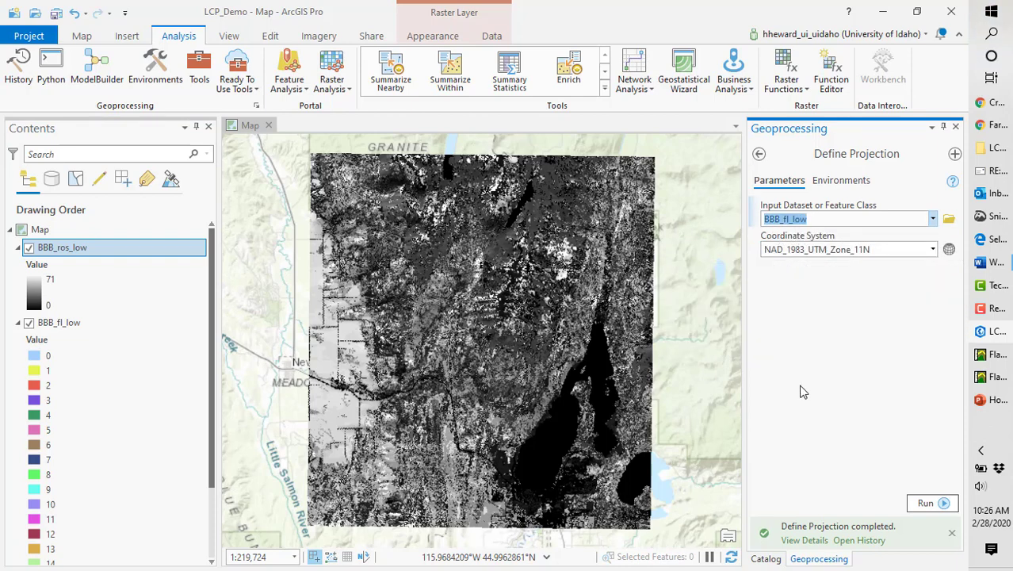
pyautogui.click(924, 504)
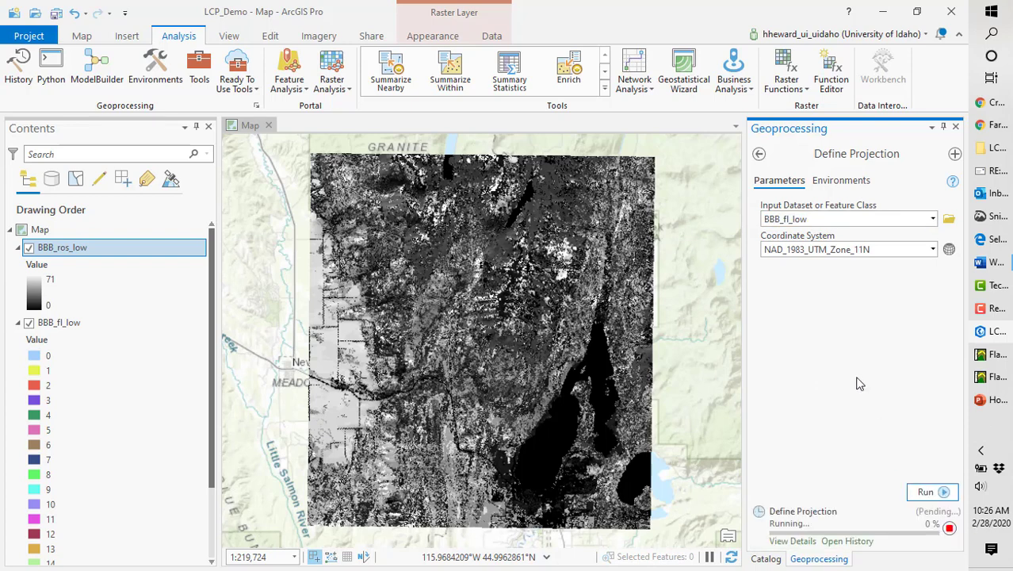
pyautogui.click(28, 248)
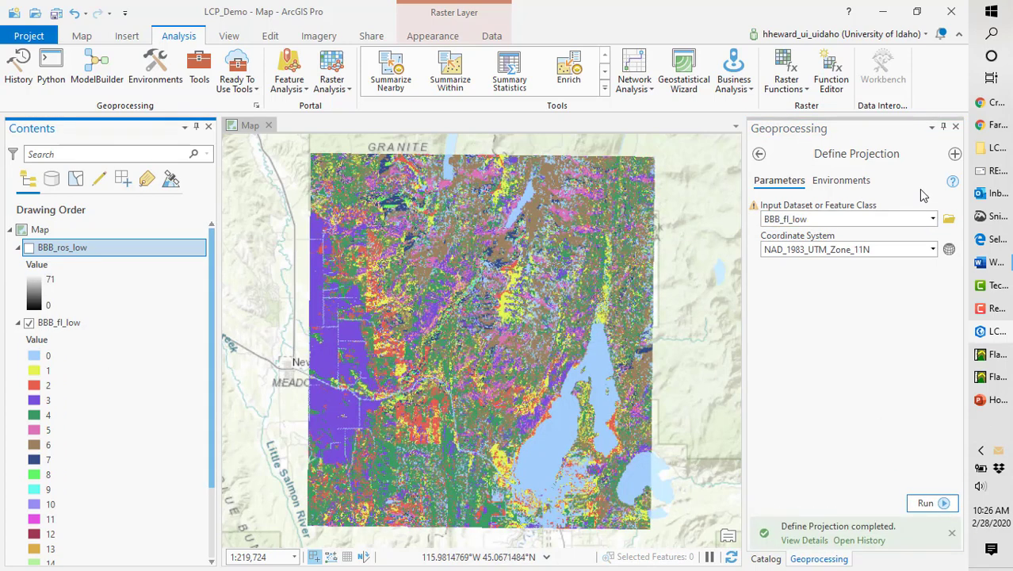
# - Define the projection of BBB_cfa_low as NAD_1983_UTM_Zone_11N
pyautogui.click(932, 219)
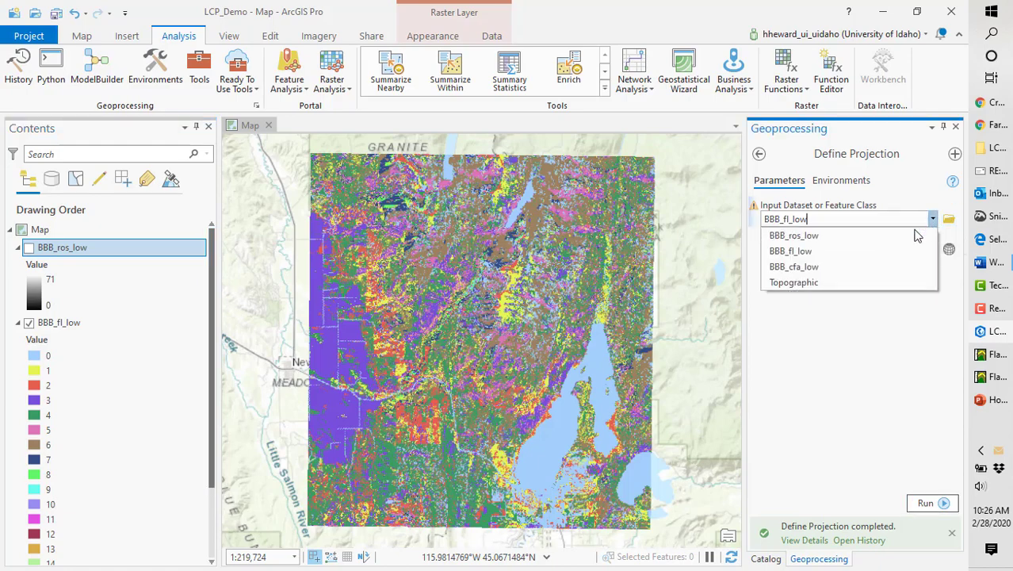
pyautogui.click(792, 268)
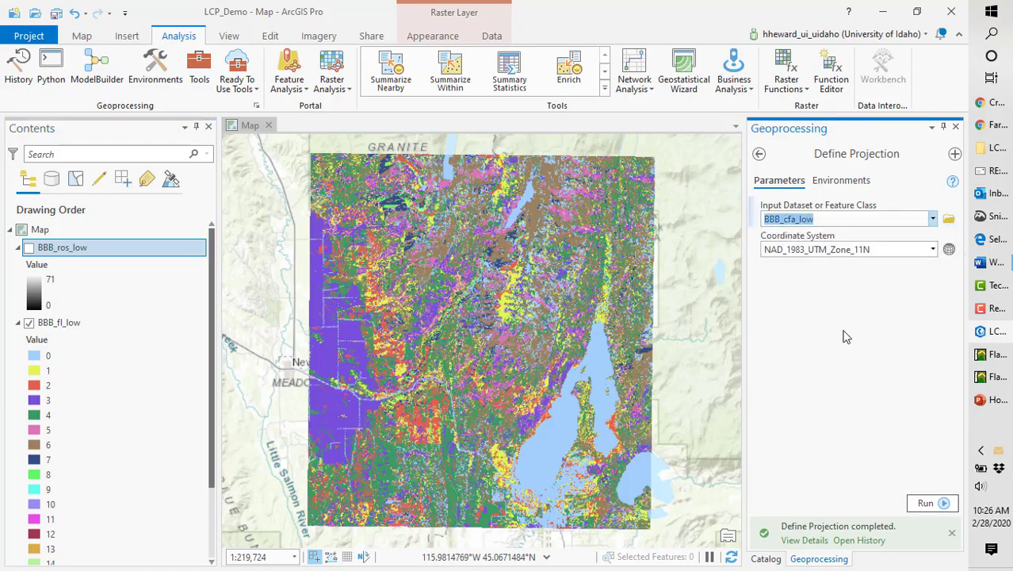
pyautogui.click(928, 504)
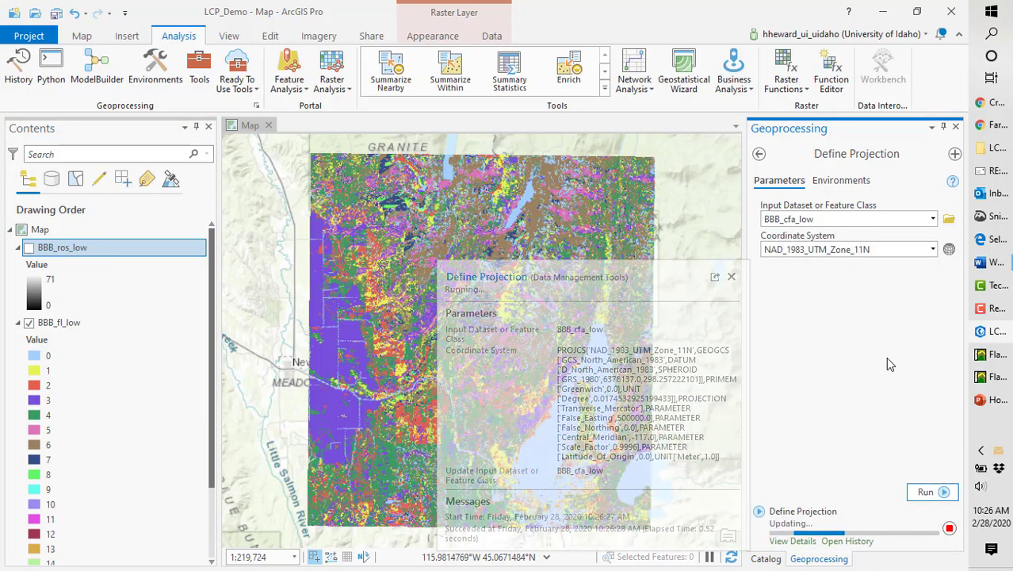
# - Collapse all layer legends and toggle the raster layers to compare them, leaving only BBB_ros_low shown over the Topographic basemap
pyautogui.click(29, 248)
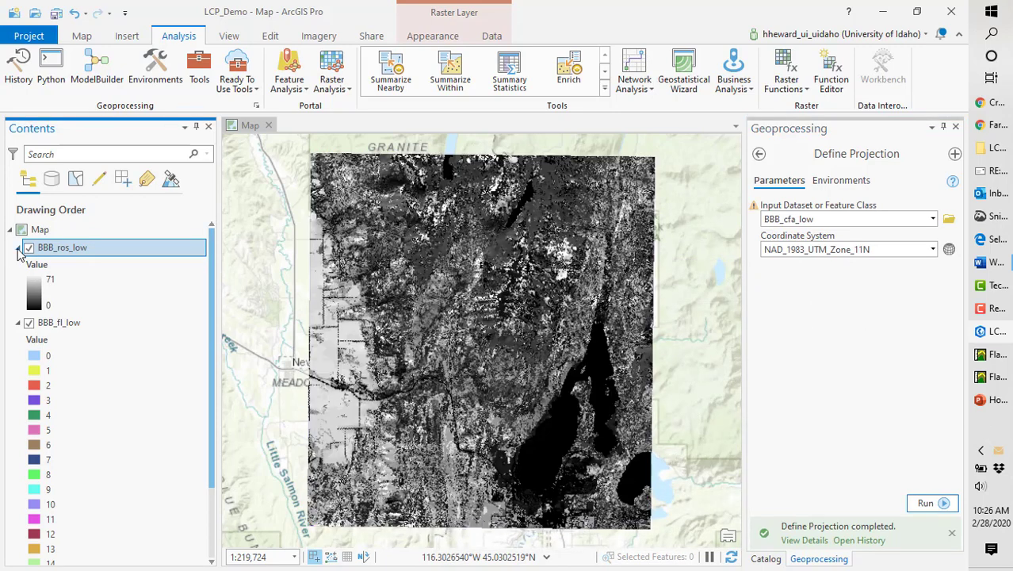
pyautogui.keyDown('ctrl'); pyautogui.click(18, 248); pyautogui.keyUp('ctrl')
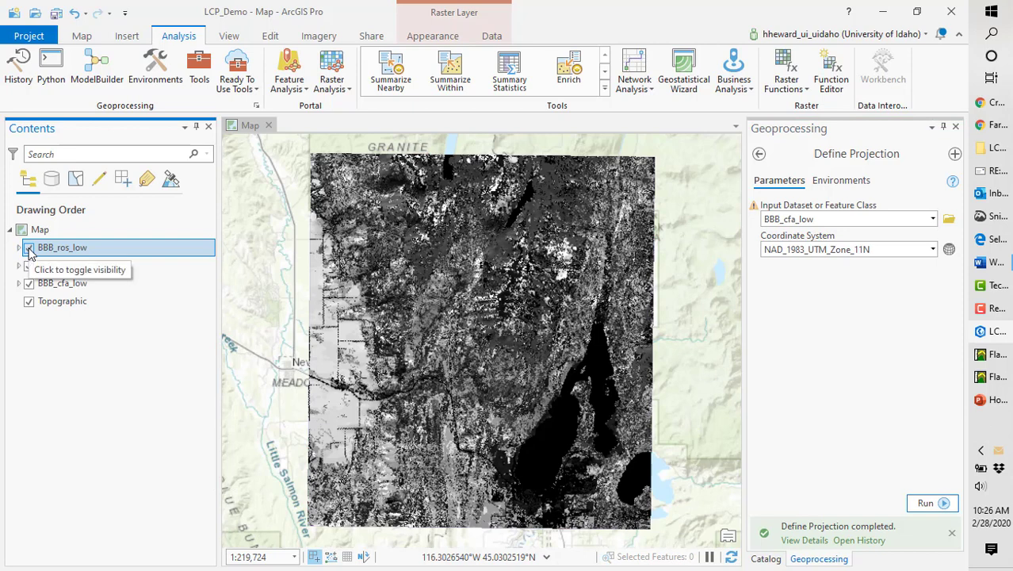
pyautogui.click(29, 248)
pyautogui.click(29, 265)
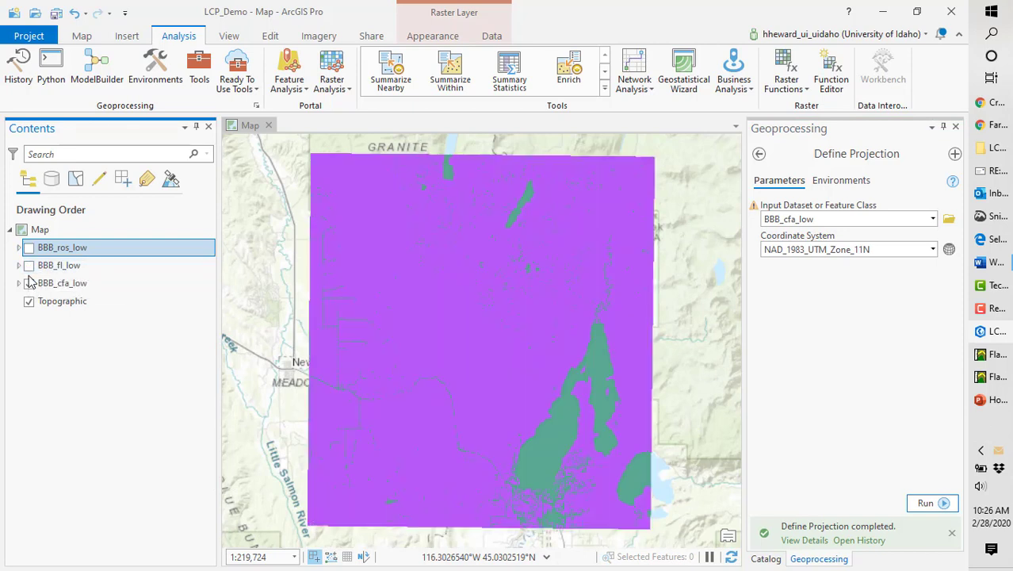
pyautogui.click(29, 283)
pyautogui.click(66, 248)
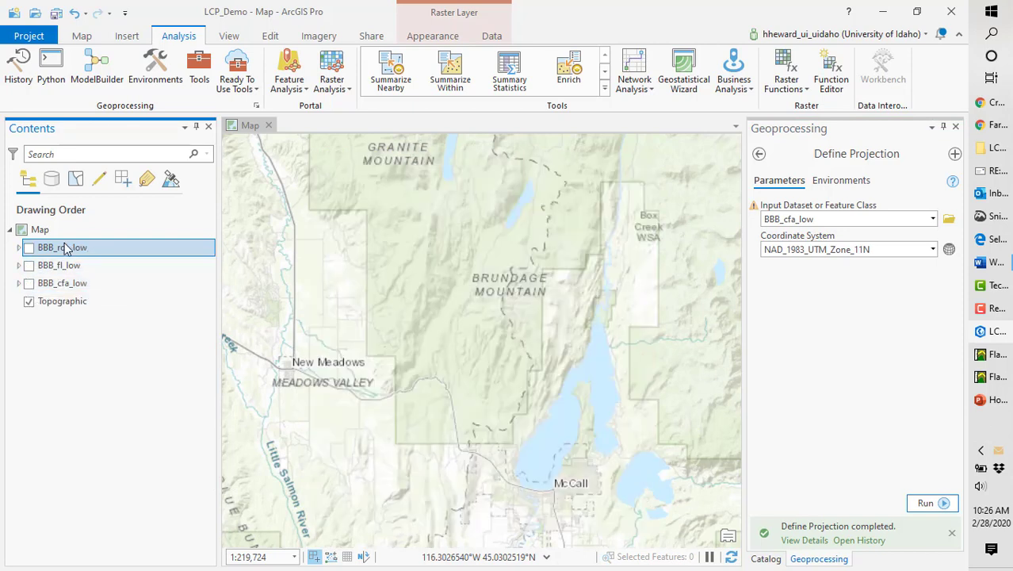
pyautogui.click(28, 248)
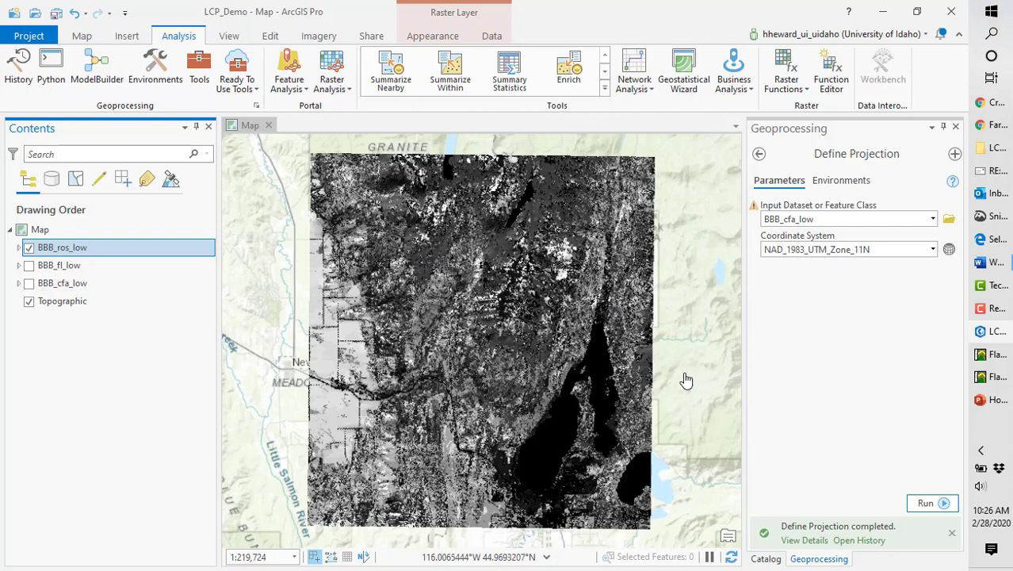
pyautogui.click(990, 310)
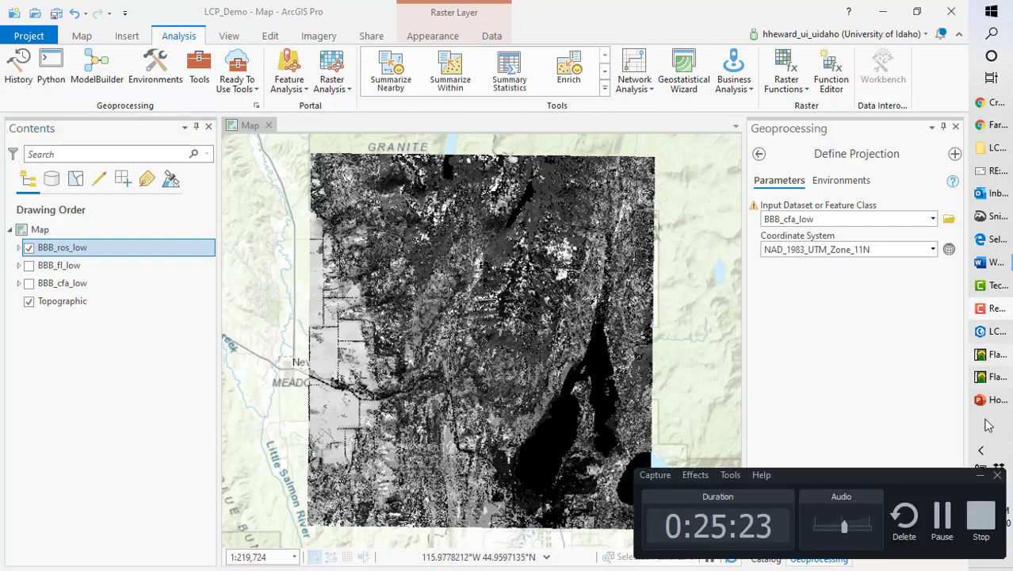